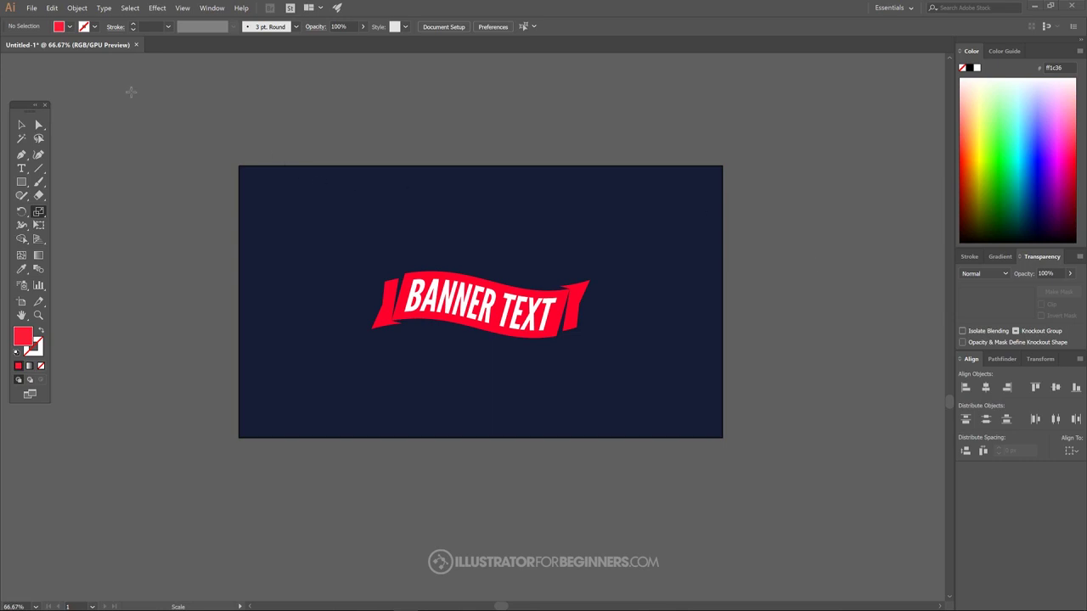
Step: Create a new 1280 x 1280 px document in RGB color mode and dismiss the survey notice
left_click(31, 8)
left_click(40, 19)
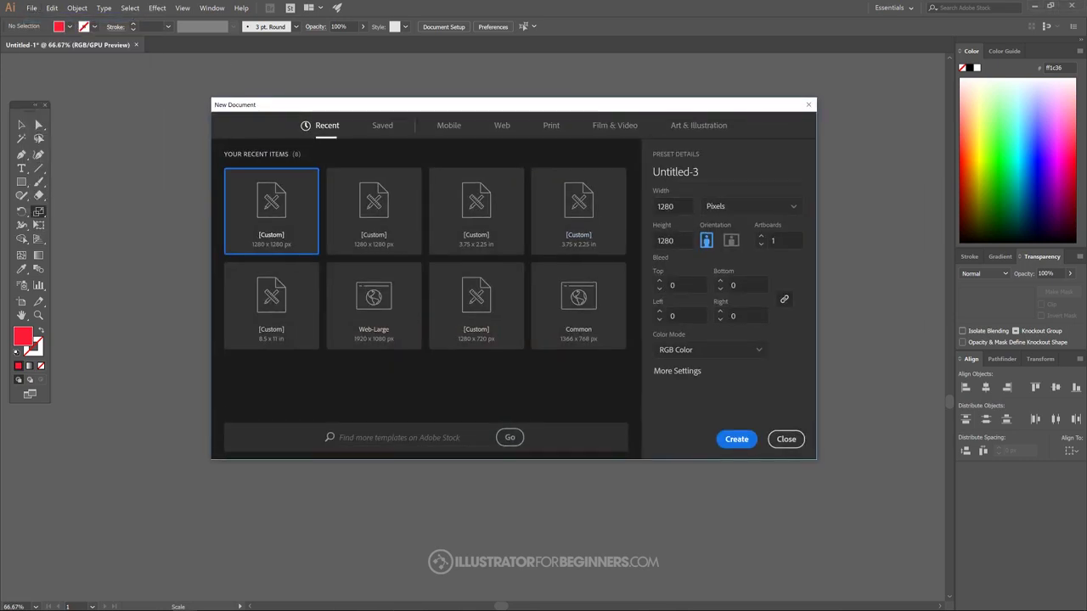
left_click(736, 439)
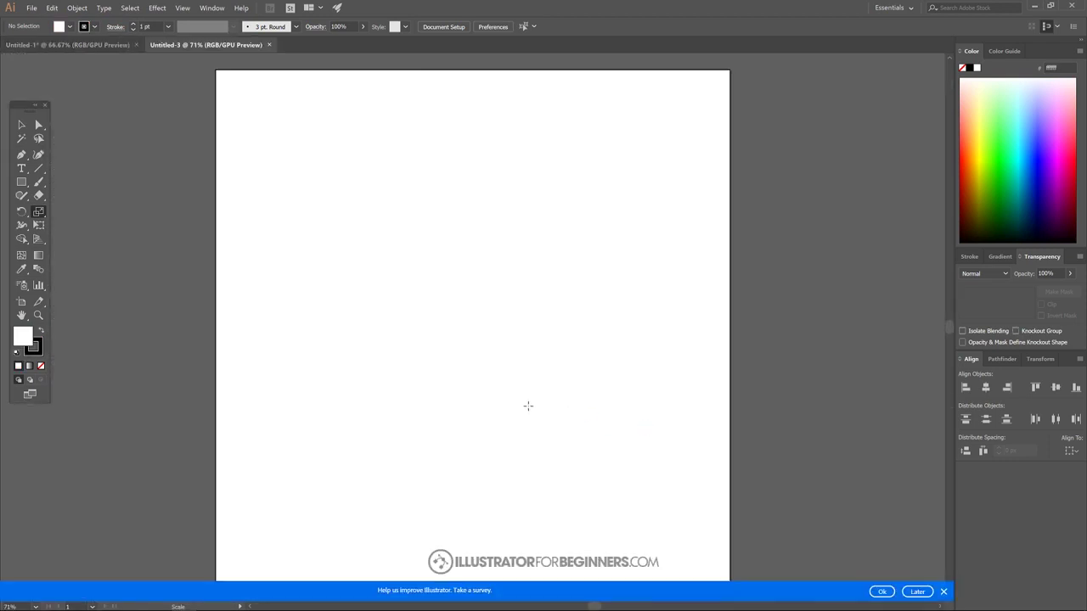
left_click(943, 592)
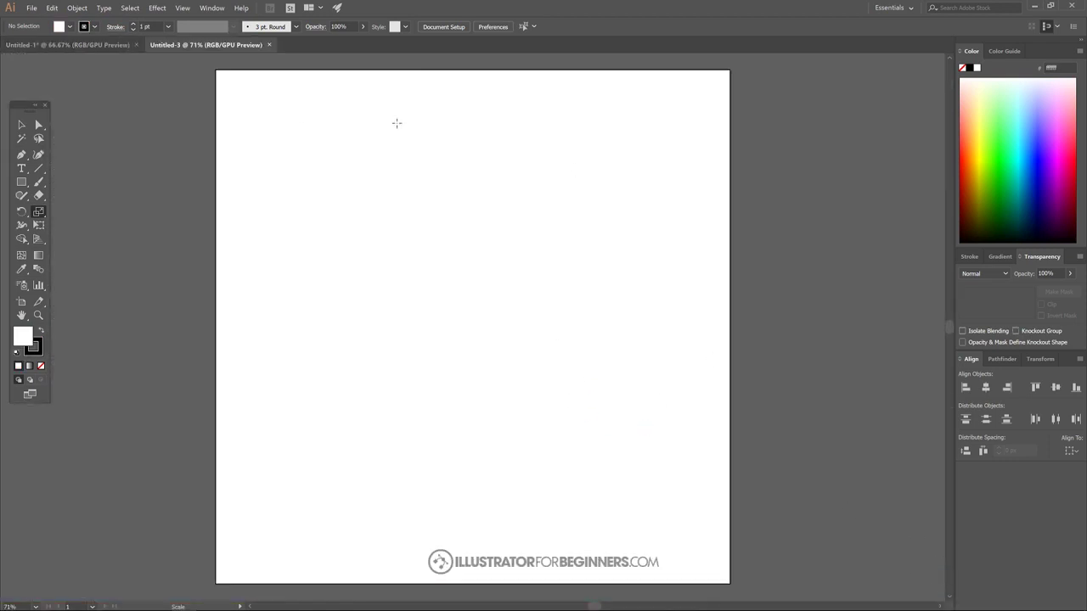
Step: Turn off Snap to Pixel for the new document
left_click(181, 7)
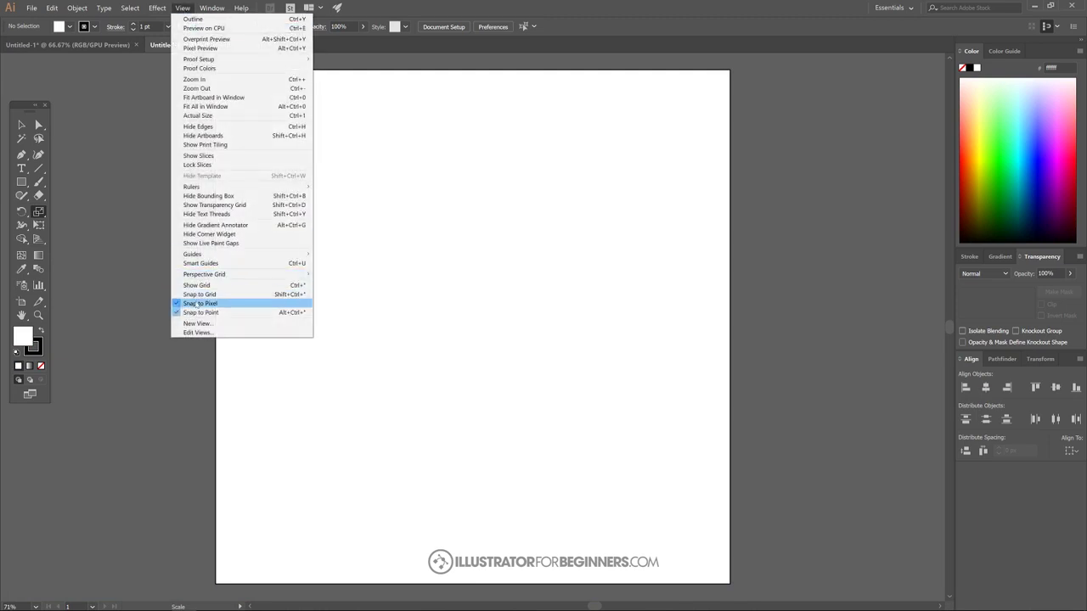
left_click(197, 303)
left_click(184, 8)
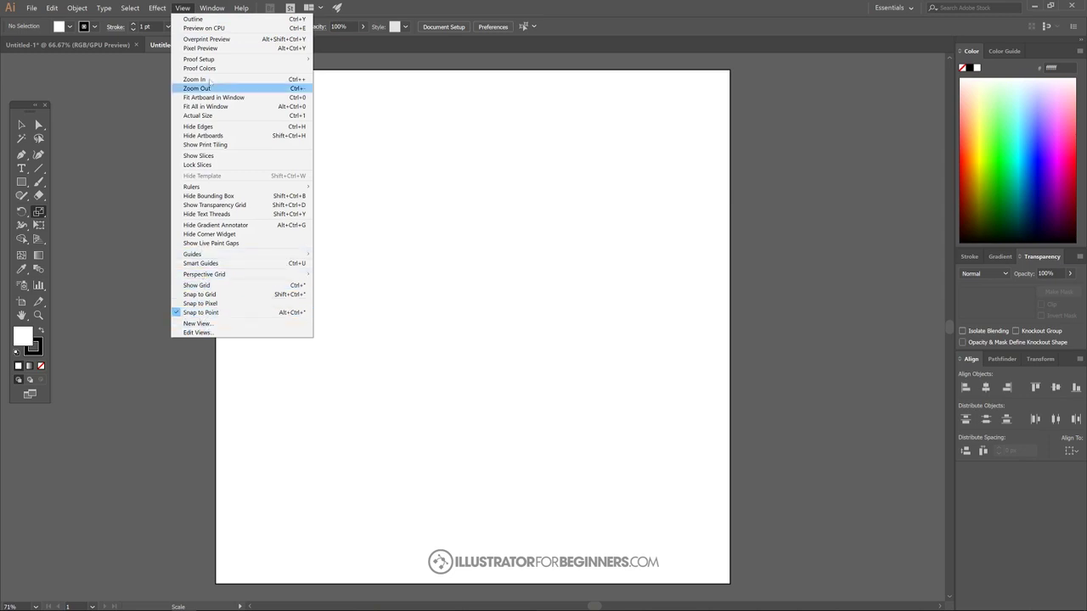
mouse_move(212, 9)
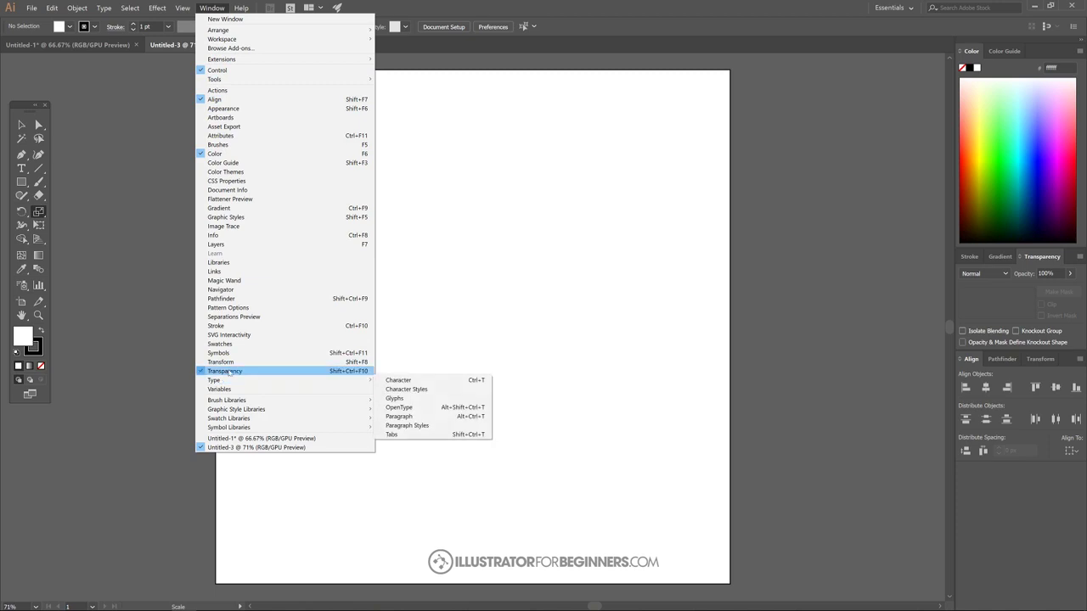
left_click(217, 9)
left_click(219, 11)
left_click(219, 12)
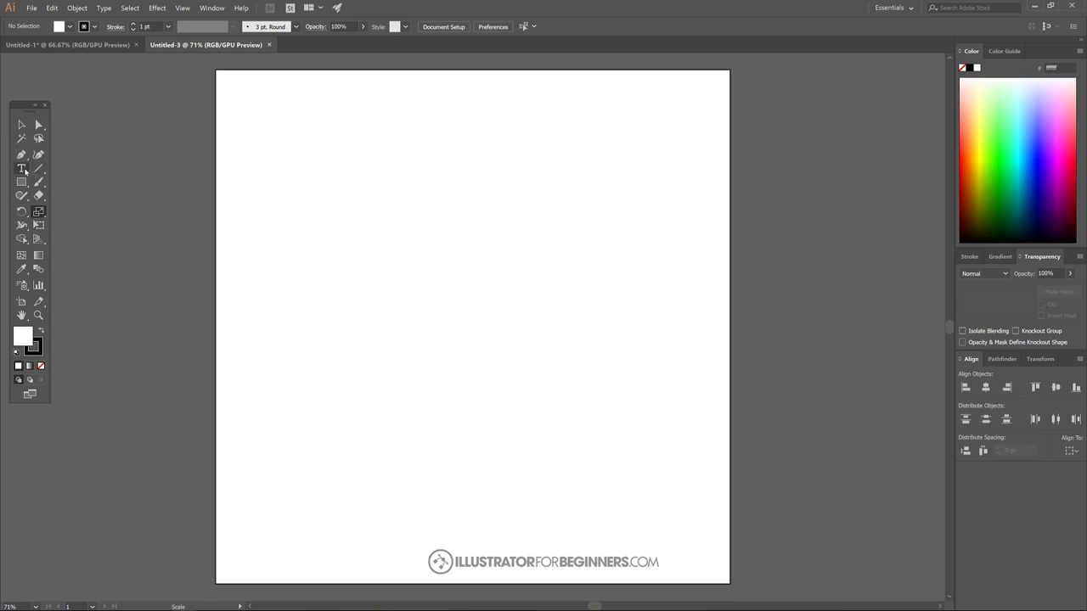
Step: Add the point text "BANNER TEXT" in the League Gothic font near the middle of the artboard
left_click(22, 169)
left_click(417, 297)
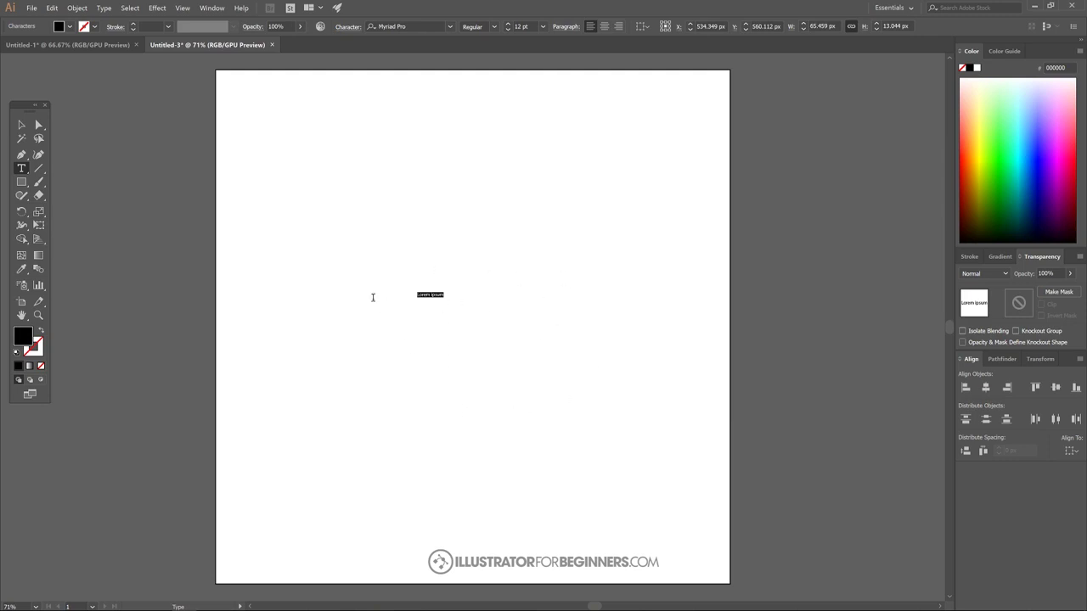
left_click(449, 26)
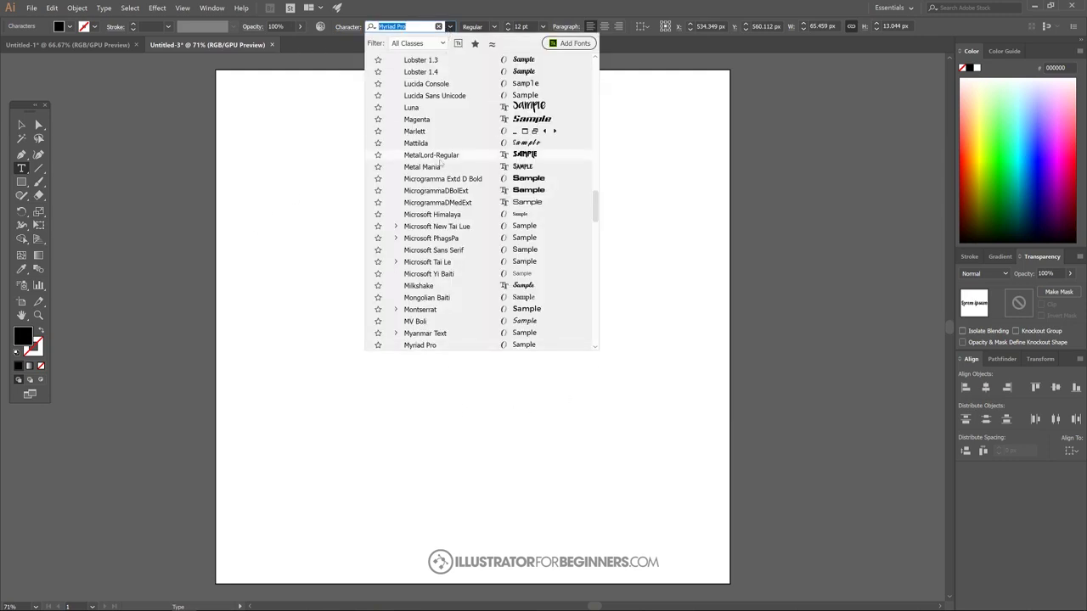
scroll(436, 239, "up", 3)
scroll(436, 238, "up", 2)
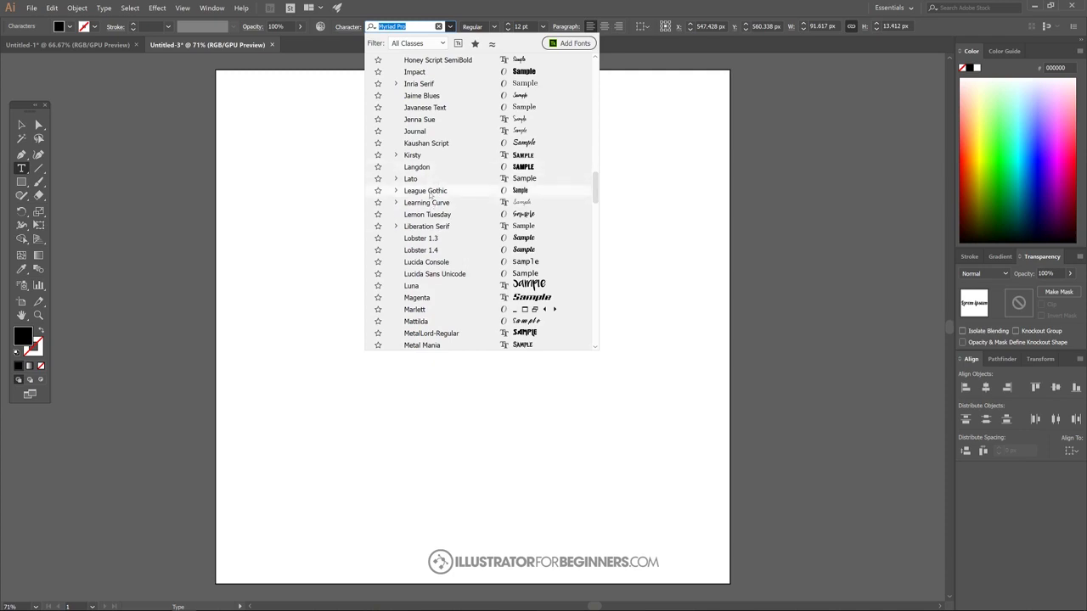
left_click(430, 194)
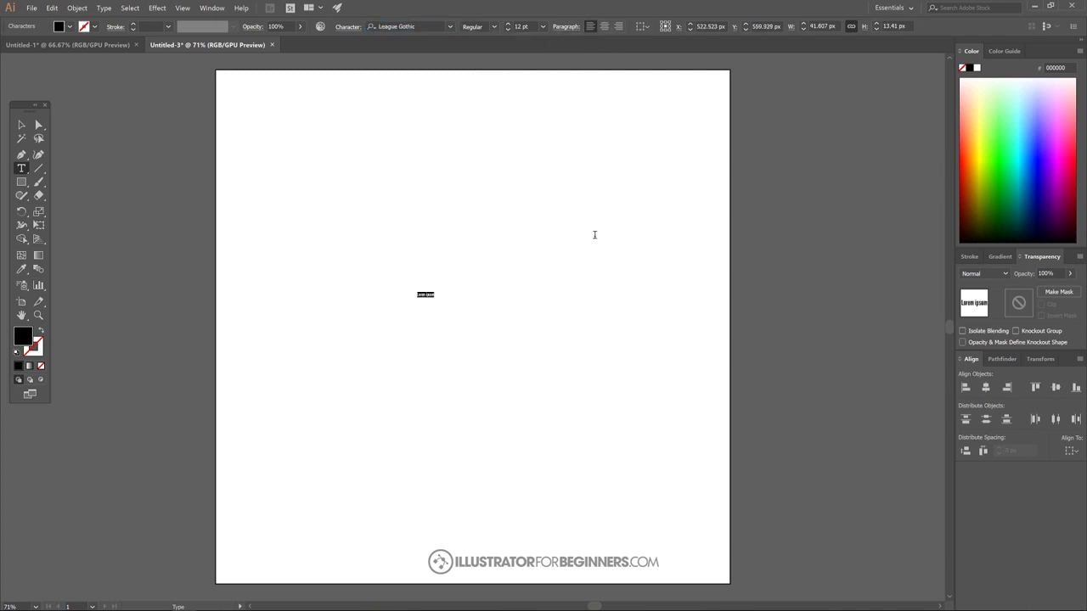
type("BANNER TEXT")
Step: Enlarge the text proportionally to about 570 px wide and center it horizontally and vertically on the artboard
left_click(21, 126)
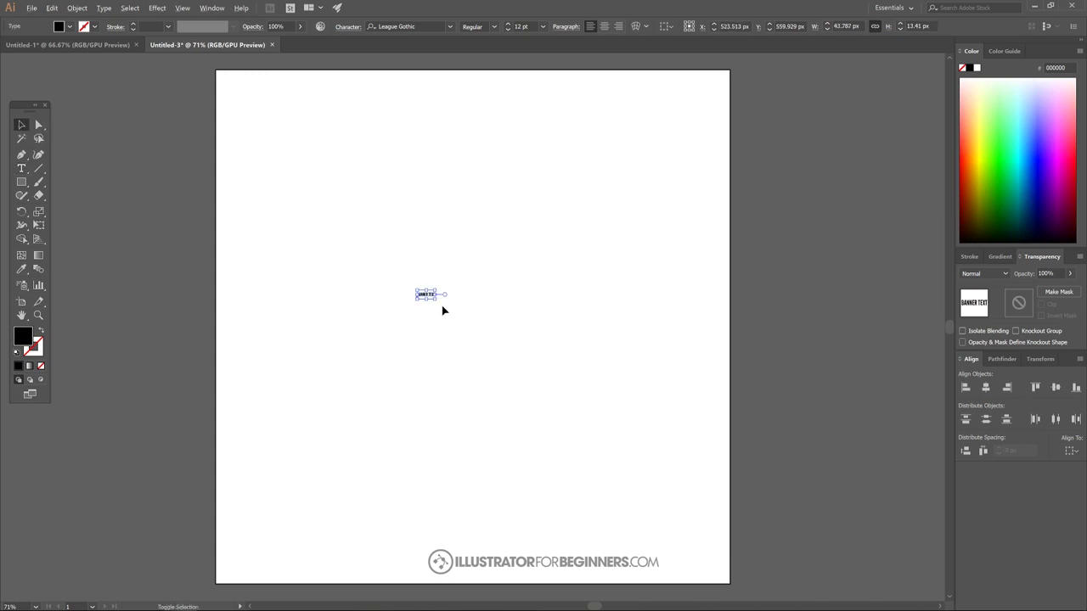
left_click_drag(437, 300, 541, 358)
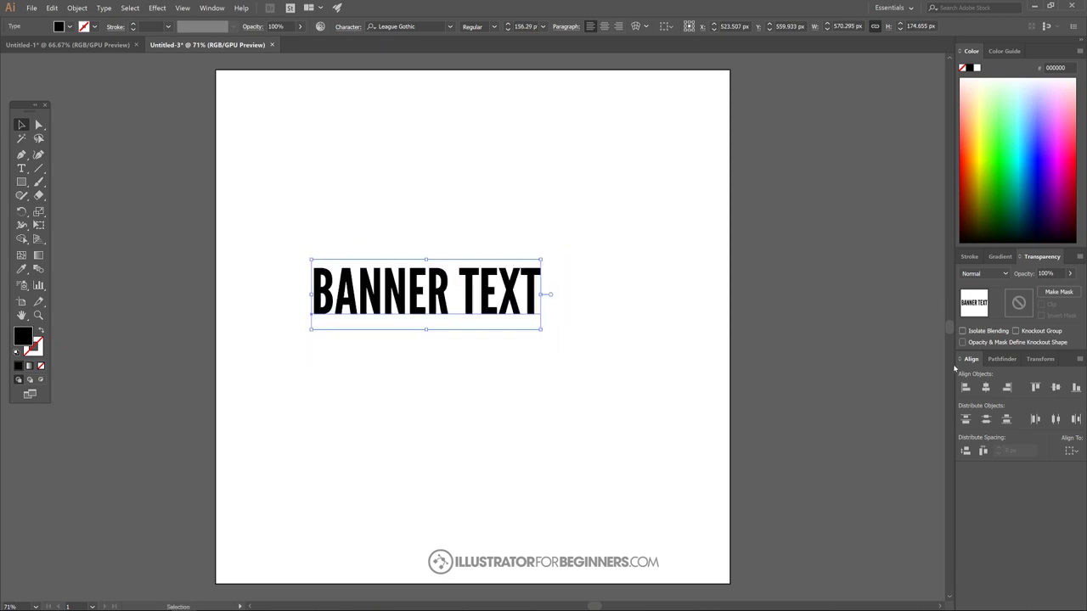
left_click(1072, 451)
left_click(1057, 460)
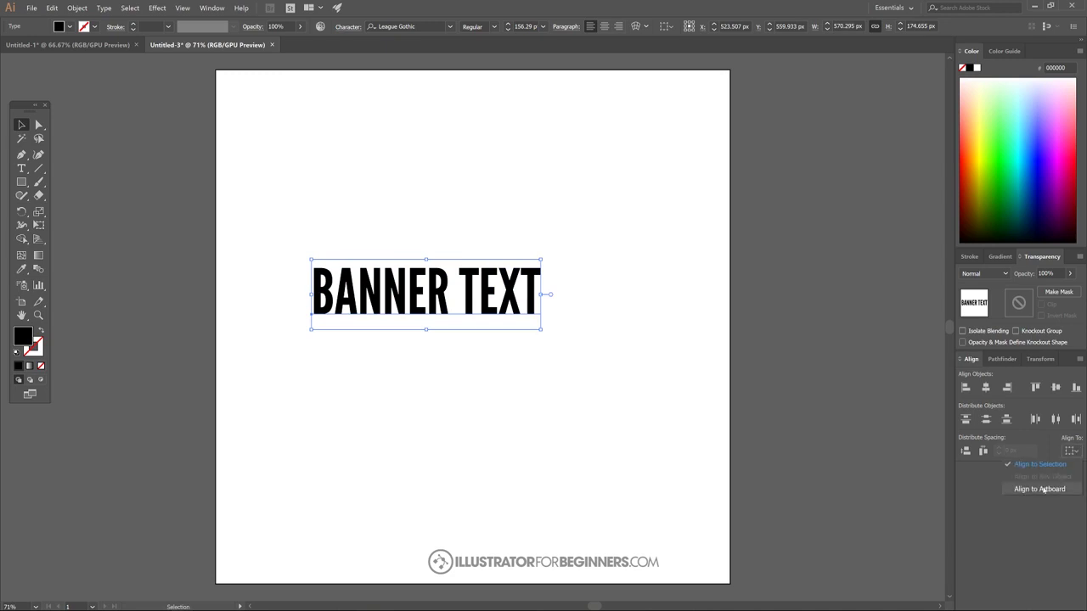
left_click(985, 388)
left_click(1055, 387)
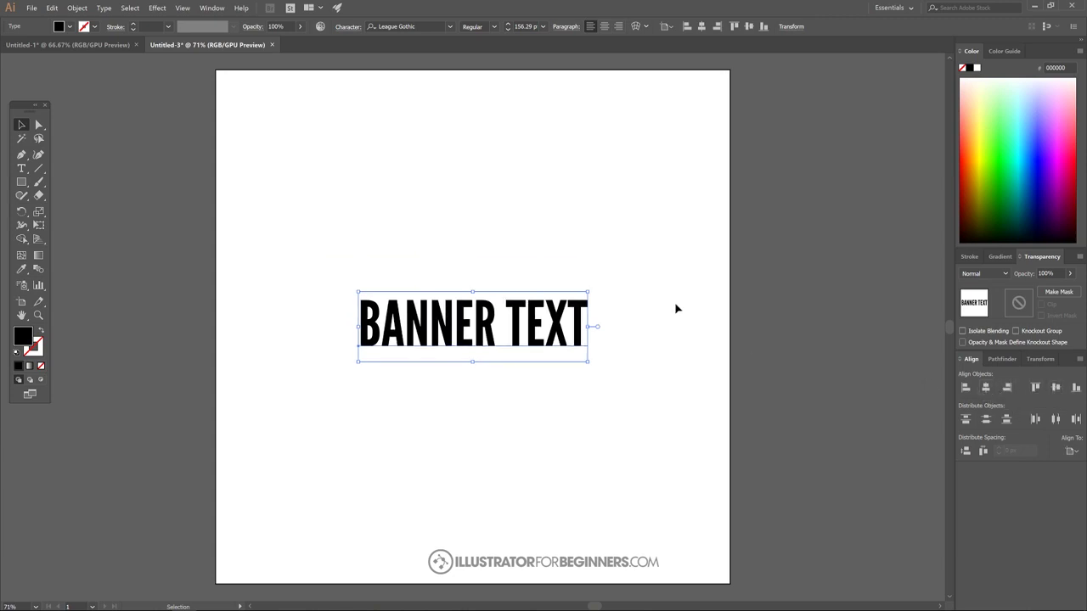
Step: Draw a rectangle about 910 x 808 px over the text and fill it with red ff0000
left_click(22, 183)
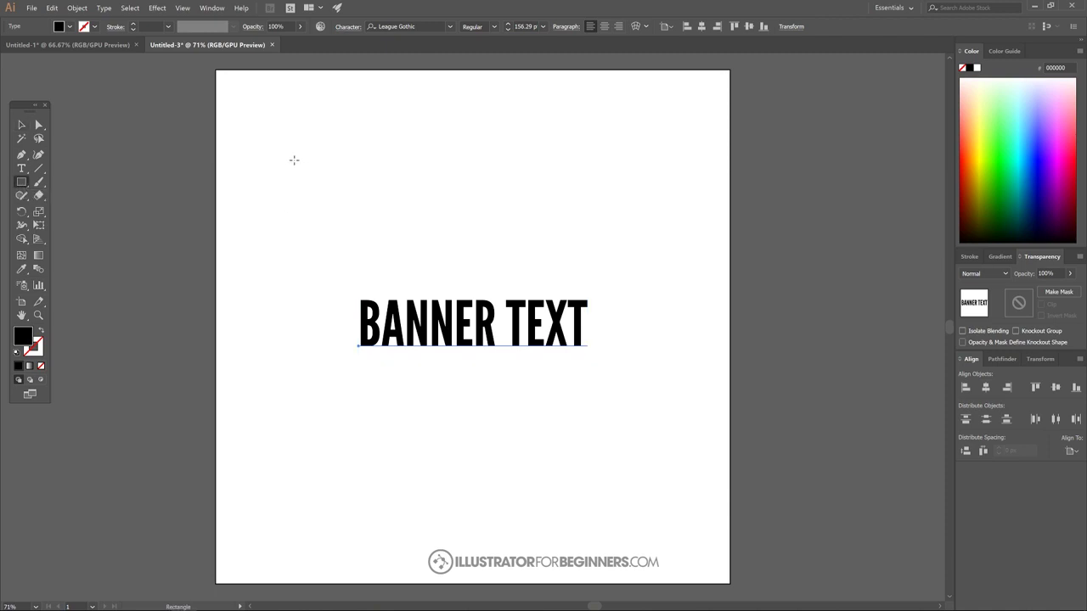
left_click_drag(294, 160, 660, 483)
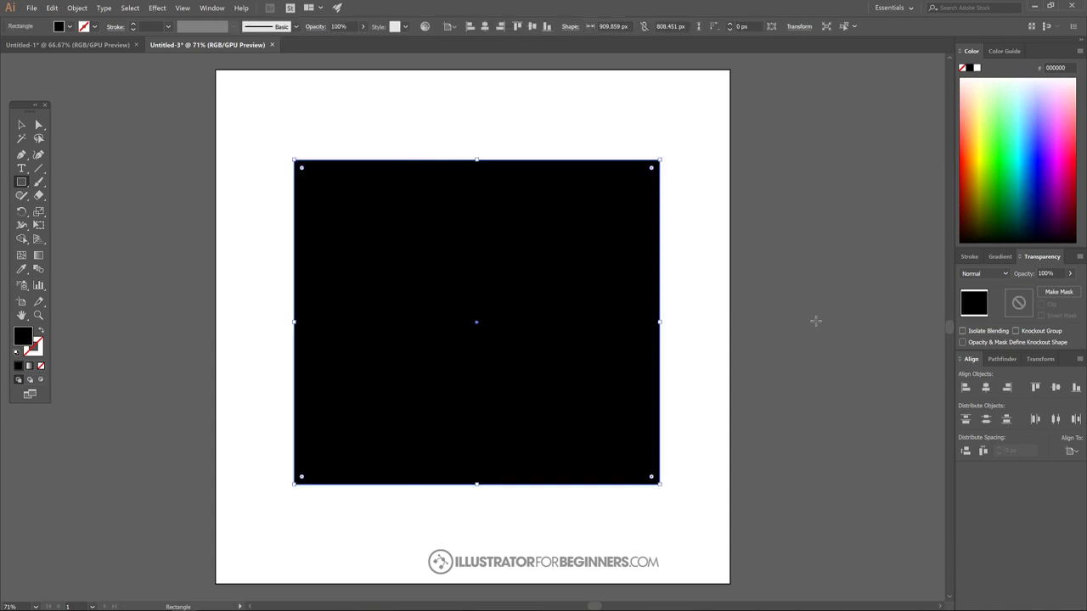
left_click_drag(968, 151, 959, 163)
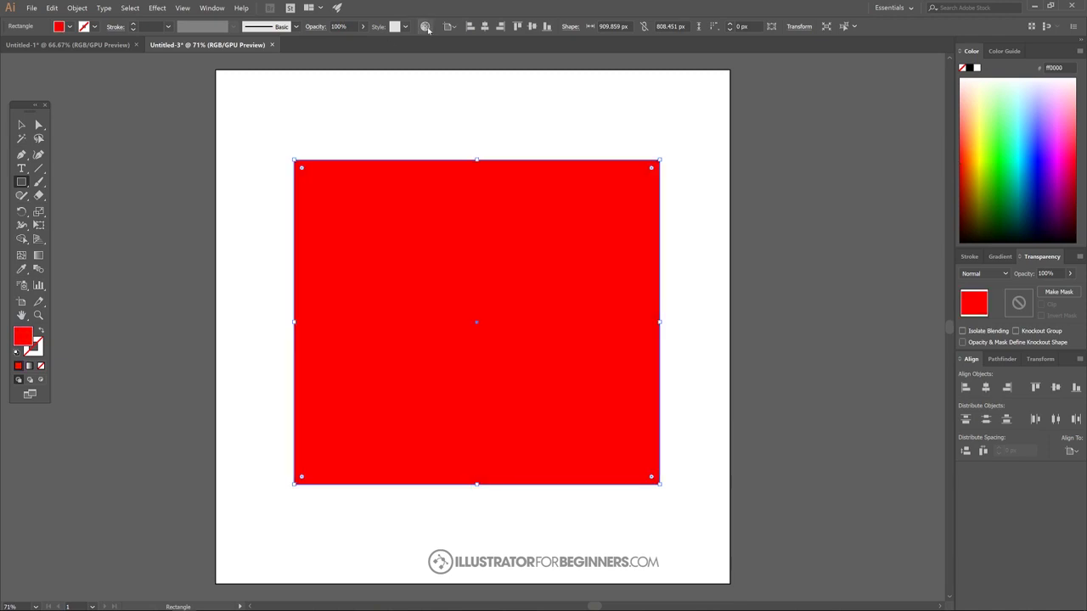
Step: Center the red rectangle horizontally and vertically on the artboard, and deselect it
left_click(21, 125)
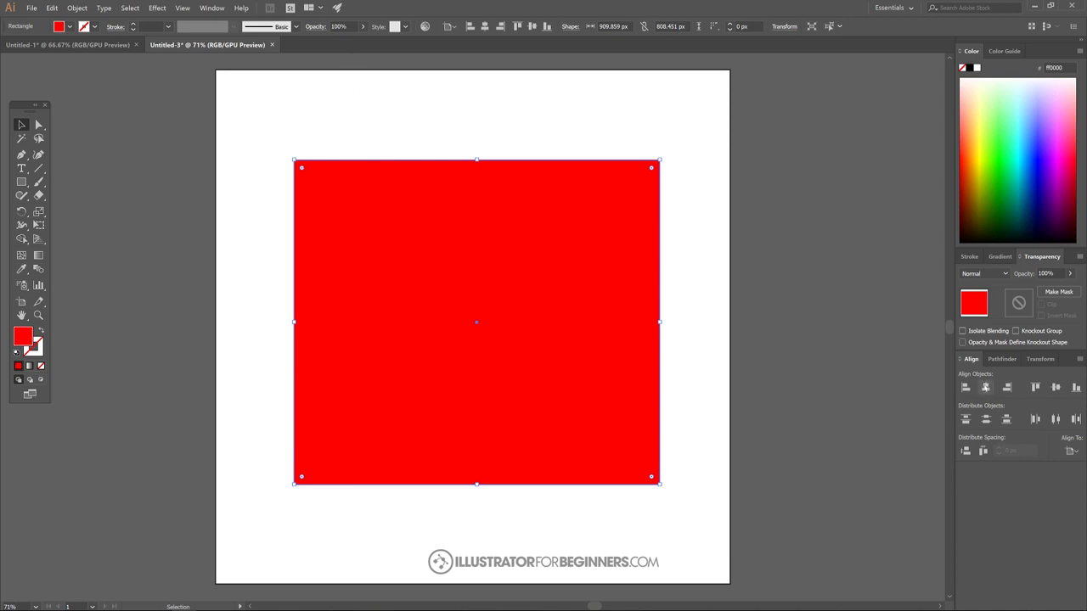
left_click(986, 387)
left_click(1055, 388)
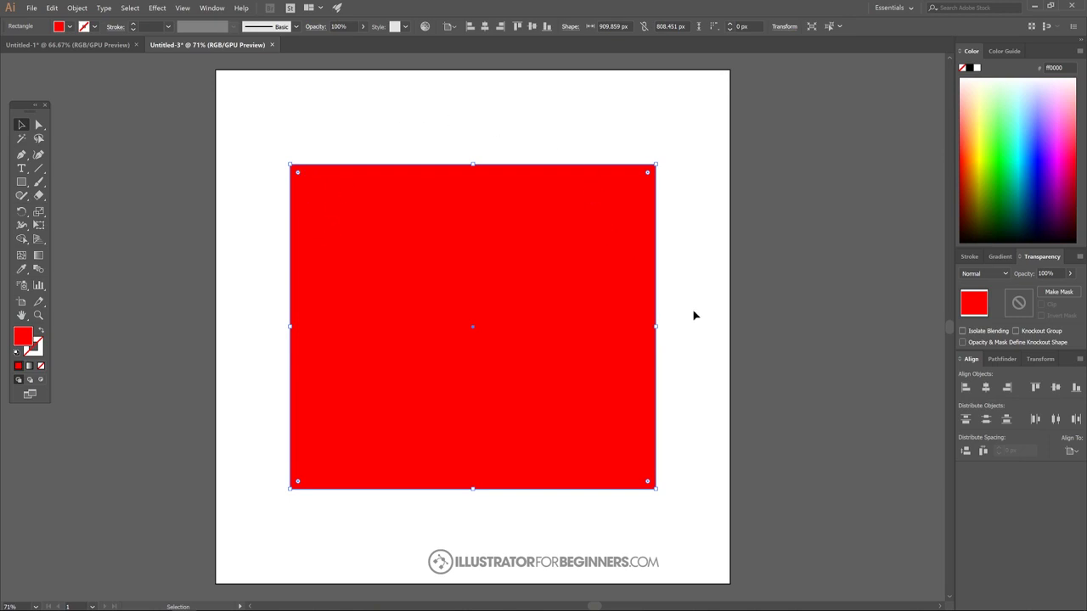
left_click(669, 250)
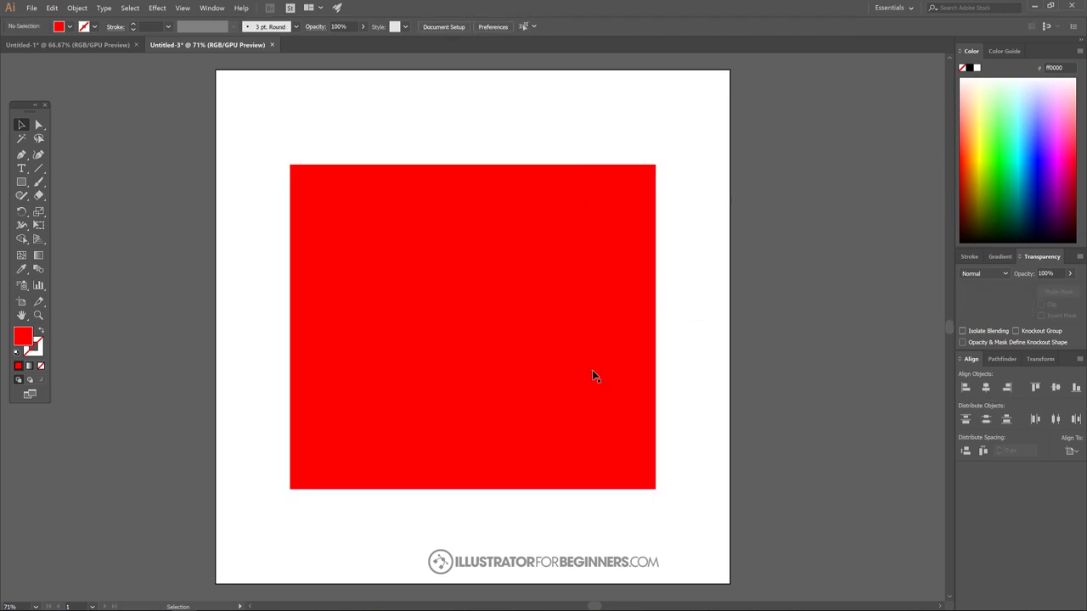
Step: Lower the red rectangle's opacity to 51%
left_click(466, 195)
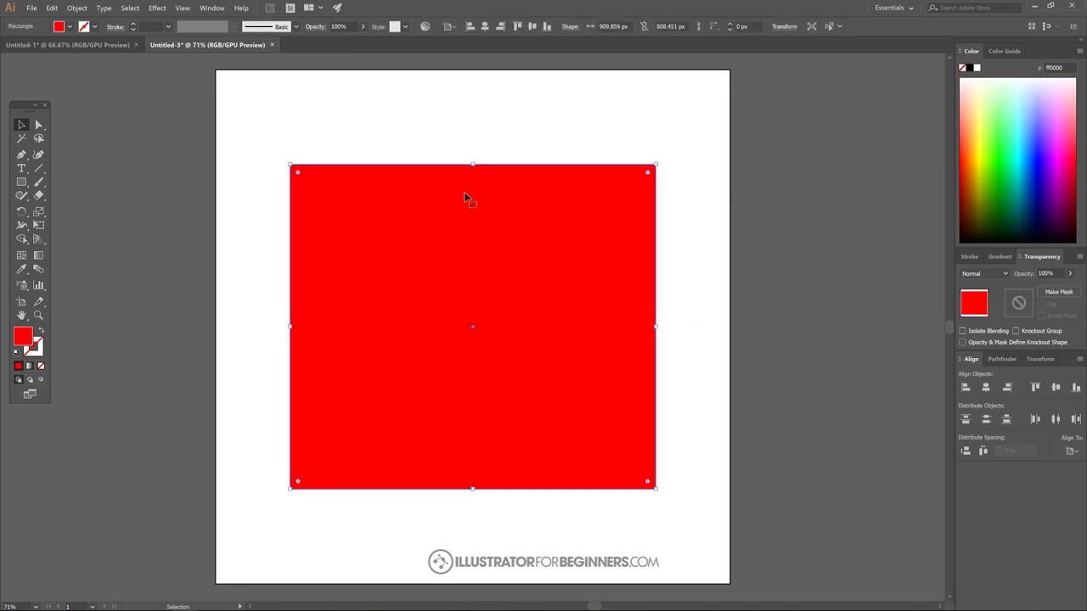
left_click(363, 26)
left_click_drag(361, 41, 340, 43)
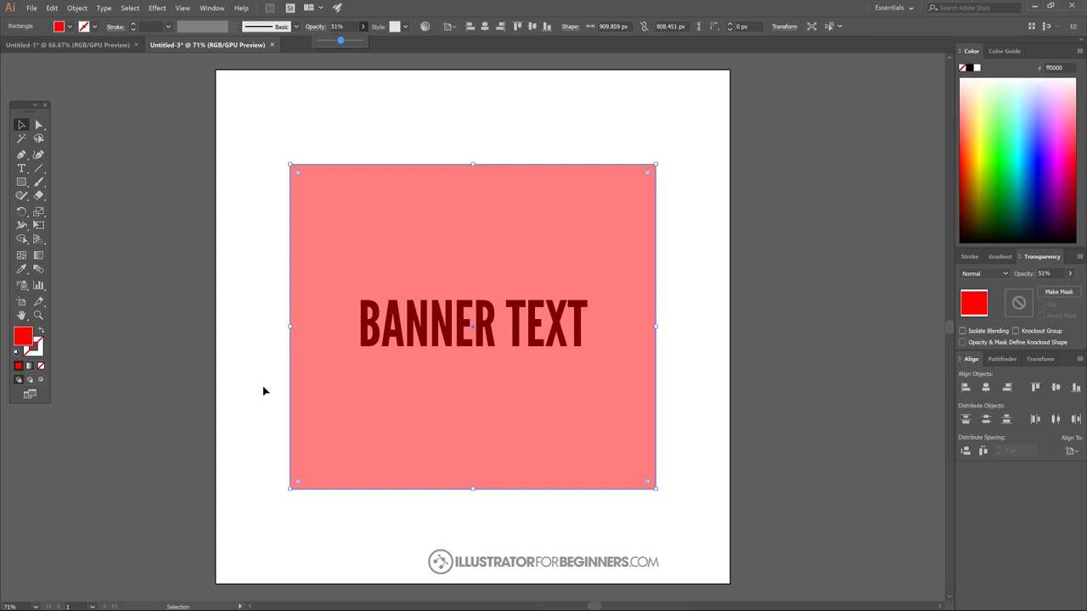
left_click(461, 119)
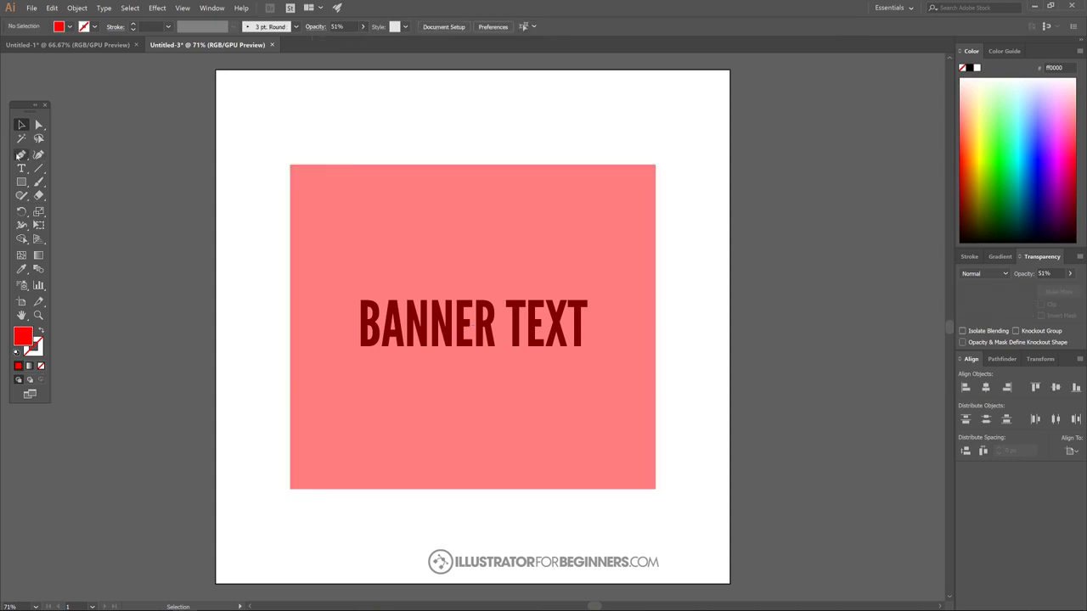
Step: Draw a straight horizontal path about 949 px long just above the text, past both rectangle sides, with a red stroke and no fill
left_click(21, 155)
left_click(281, 290)
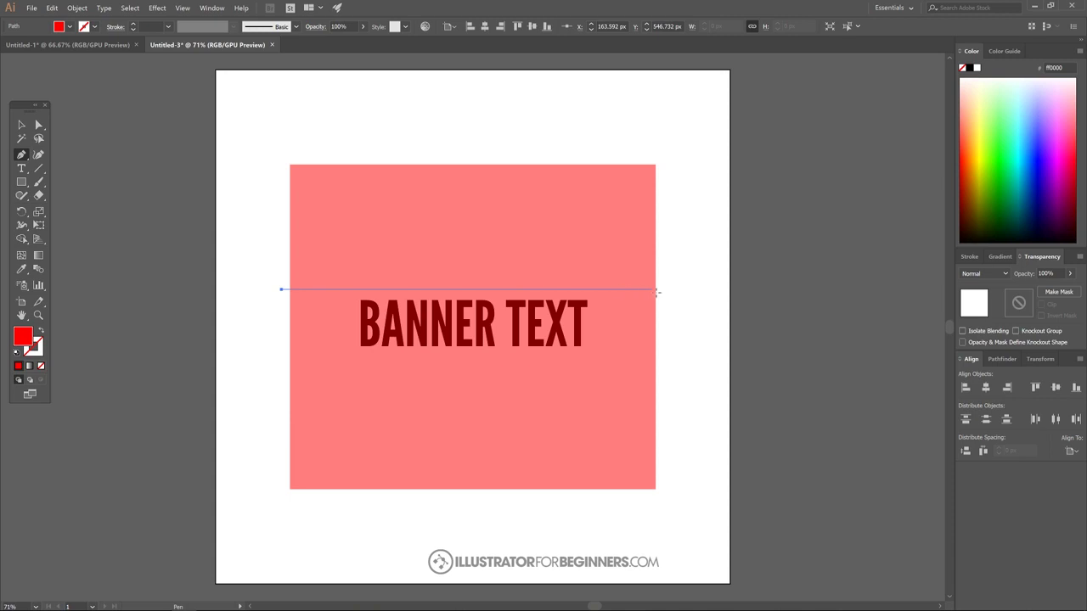
left_click_drag(662, 289, 690, 287)
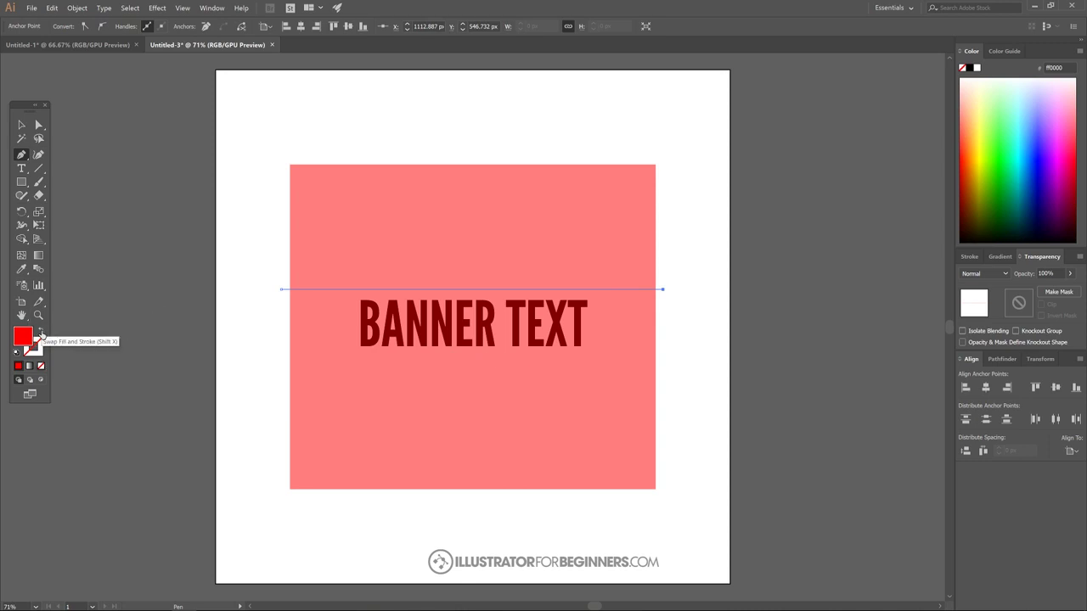
left_click(40, 331)
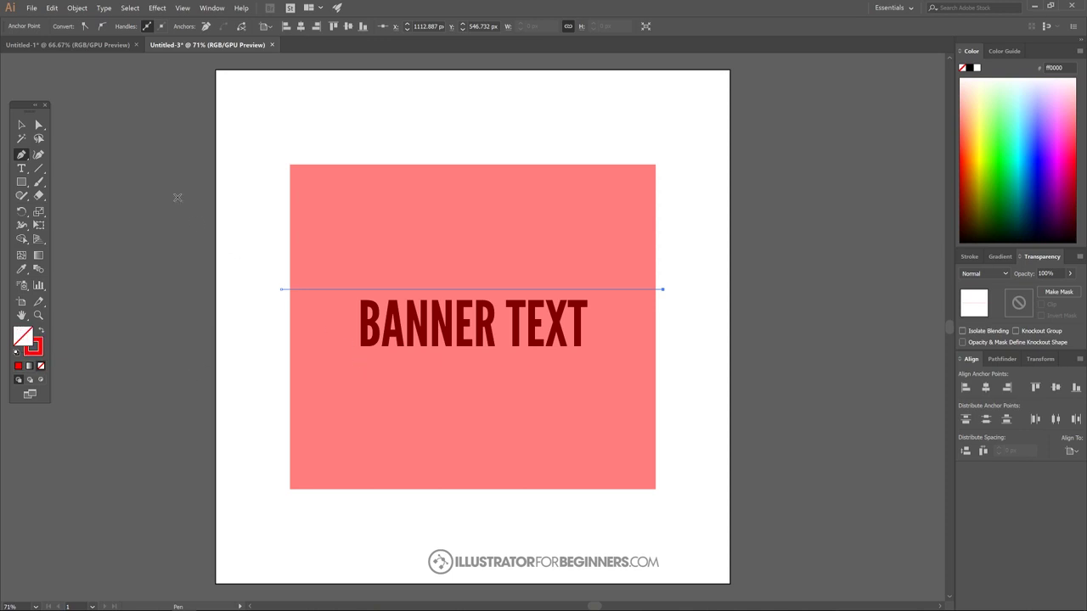
Step: Bend the line with the Anchor Point tool into a smooth S-shaped wave about 90 px high, adjusting both end handles
left_click(21, 155)
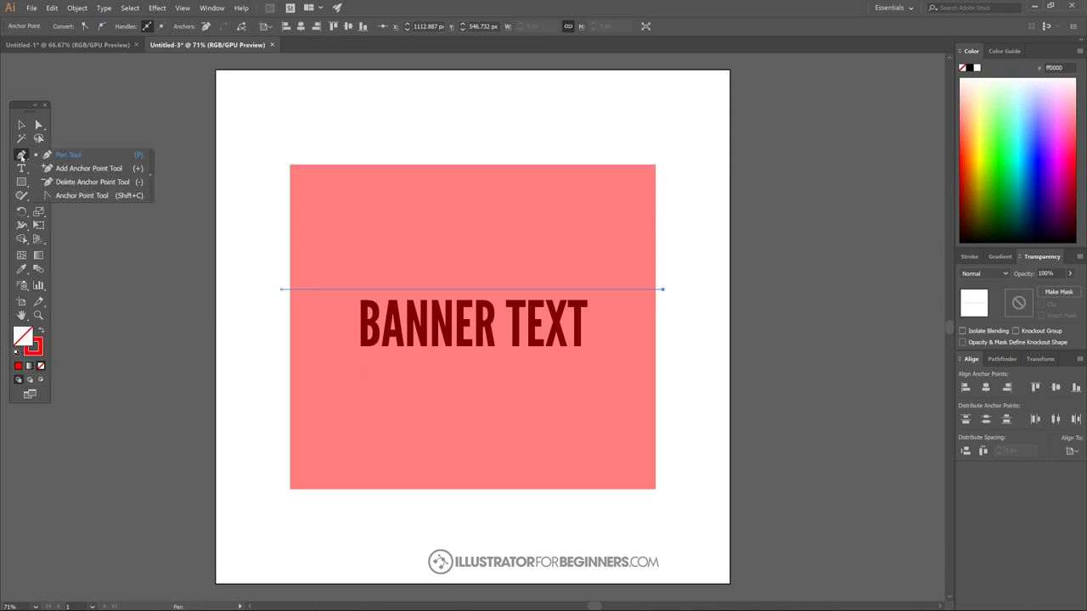
left_click(76, 196)
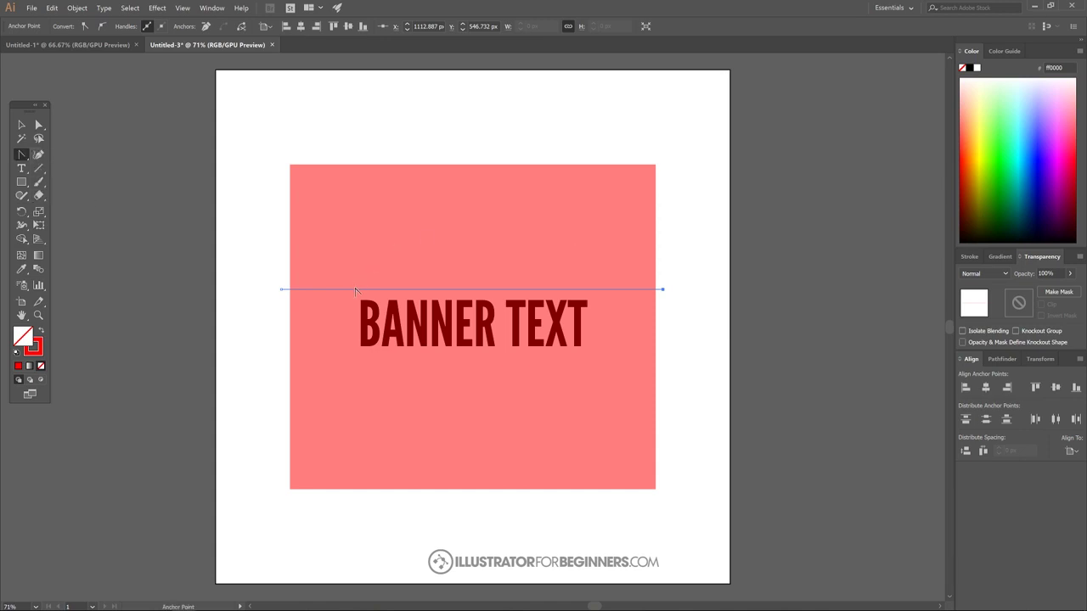
left_click_drag(356, 292, 367, 260)
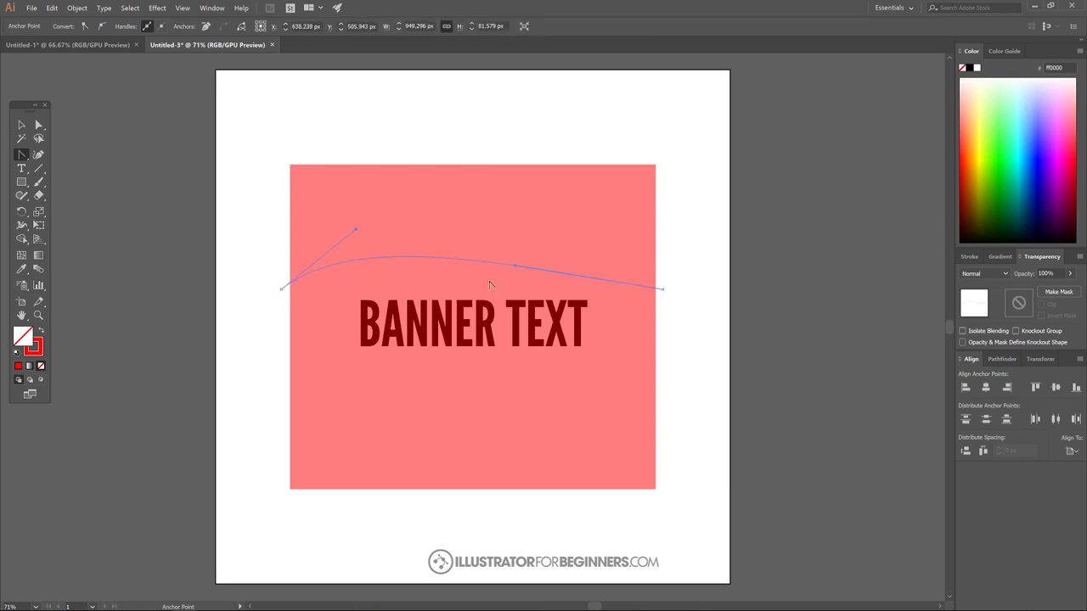
left_click_drag(517, 270, 475, 284)
left_click_drag(356, 231, 411, 220)
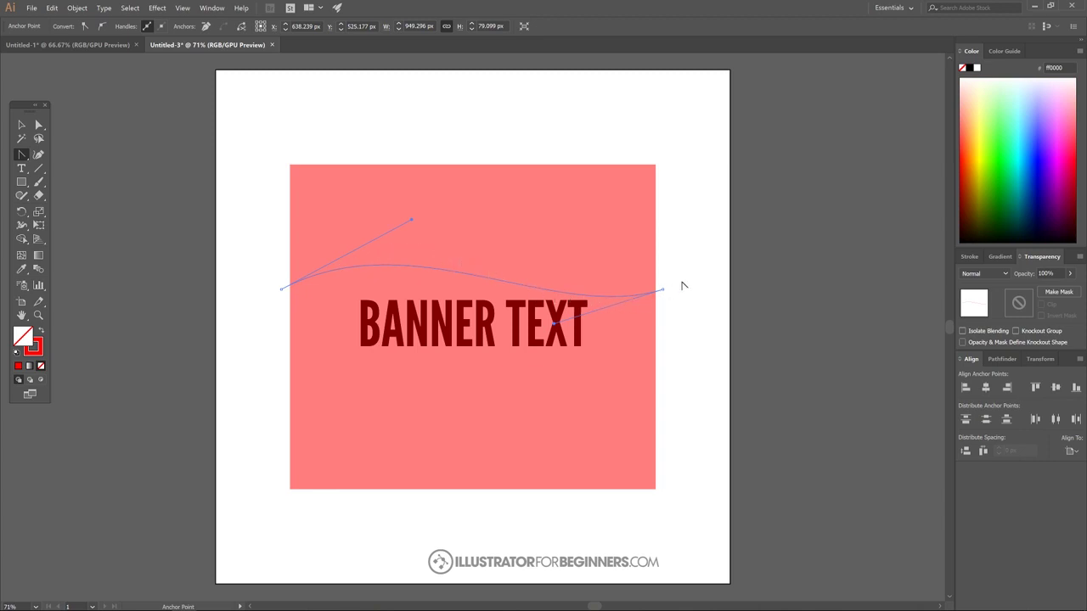
left_click_drag(557, 323, 531, 344)
left_click_drag(412, 222, 442, 220)
left_click_drag(532, 344, 512, 347)
left_click_drag(445, 224, 444, 223)
Step: Duplicate the wavy path straight down about 177 px, so the copy runs along the underside of the text
left_click(22, 124)
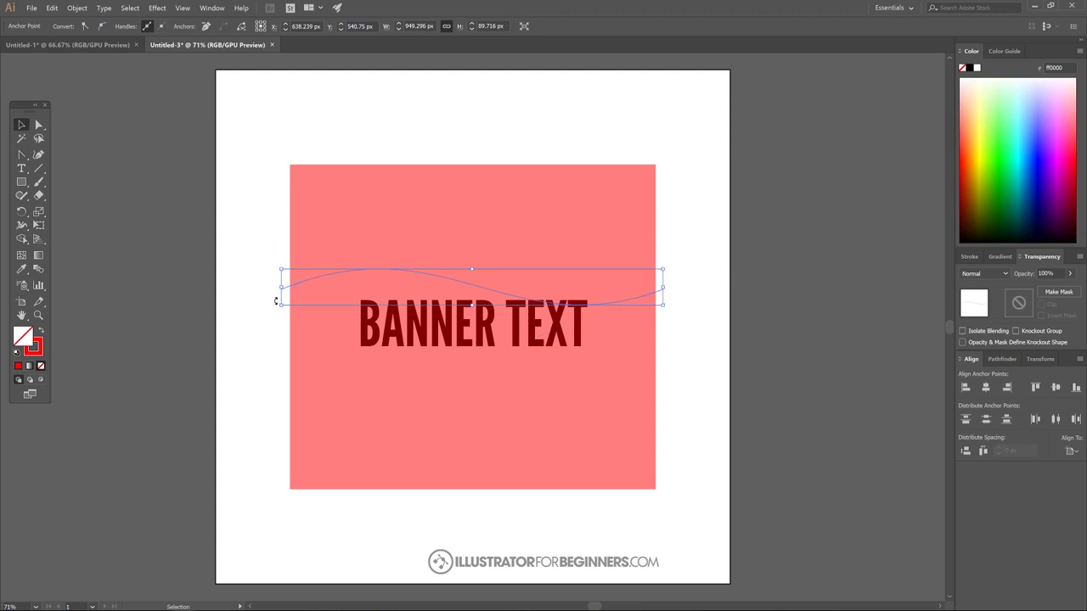
left_click_drag(286, 294, 286, 361)
left_click_drag(287, 361, 287, 361)
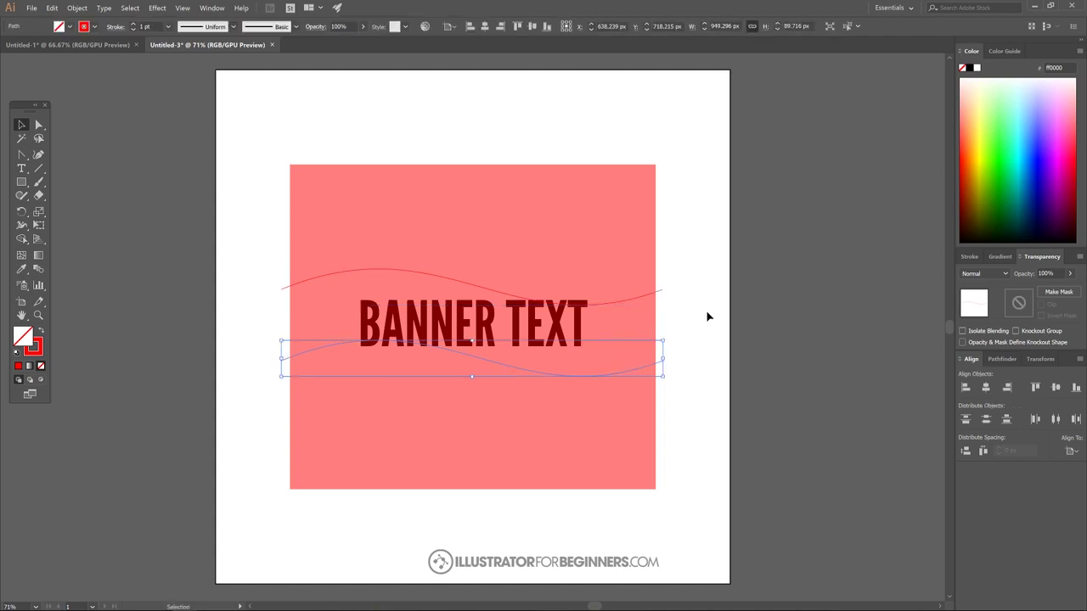
Step: Select both wavy paths together and center them horizontally on the artboard
left_click(664, 292, "shift")
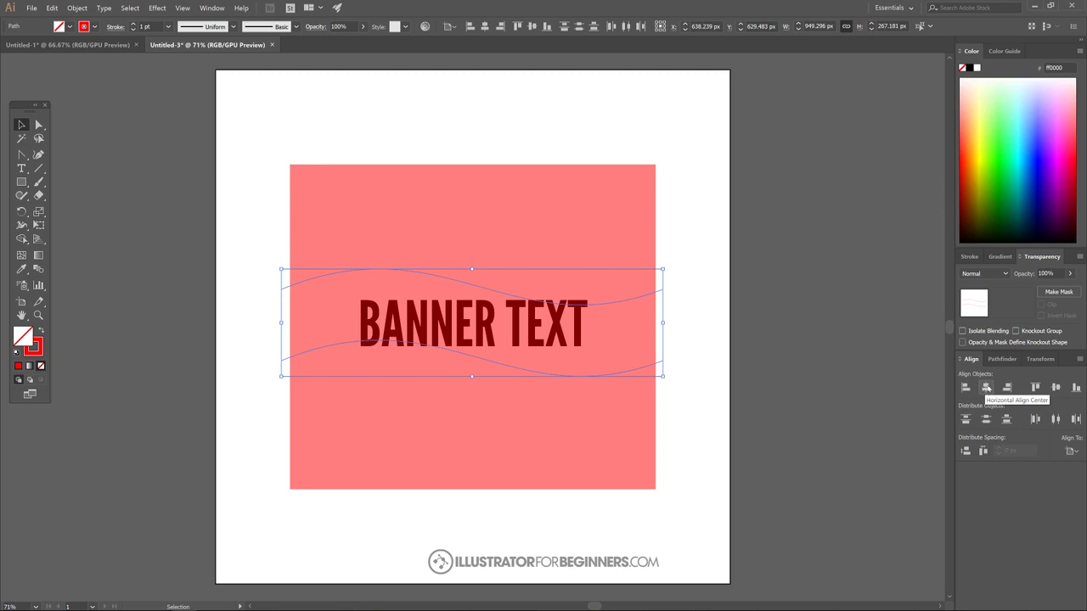
left_click(987, 387)
left_click(987, 387)
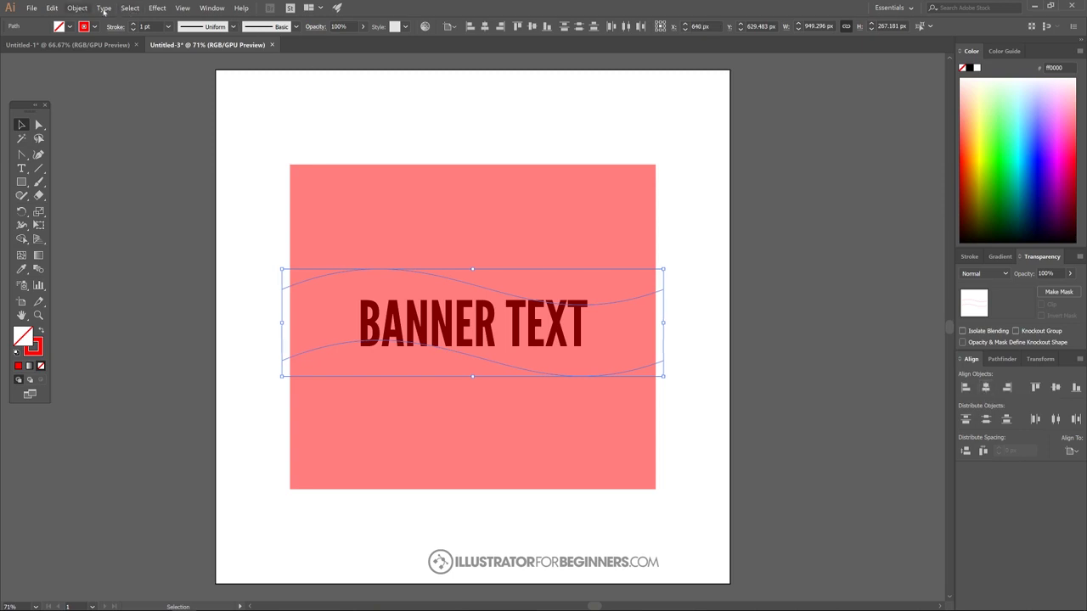
Step: Convert the strokes of both selected wavy paths into filled outlines with Outline Stroke
left_click(75, 8)
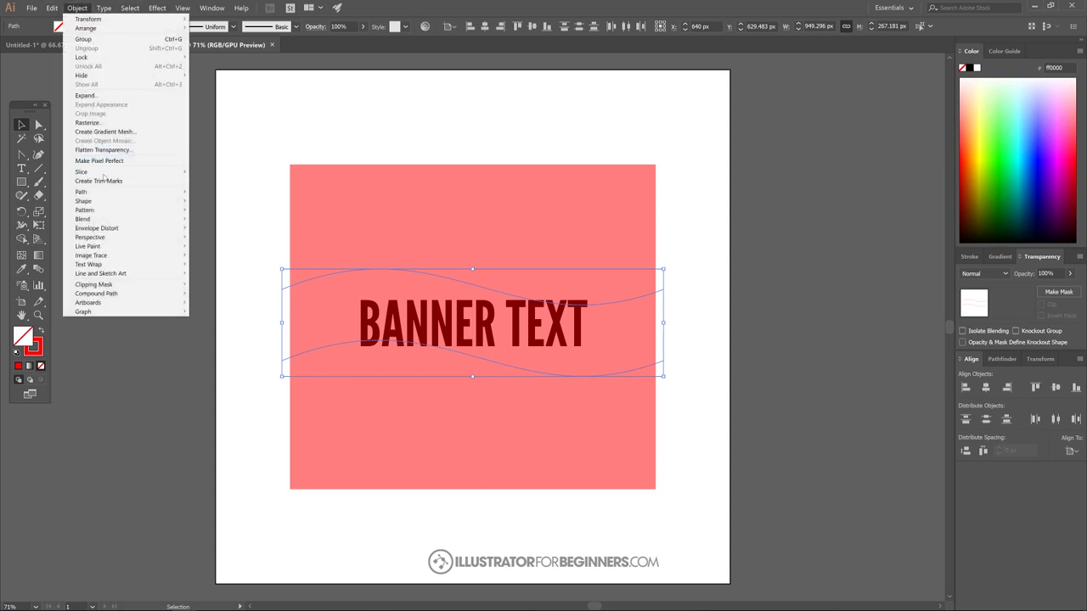
mouse_move(102, 192)
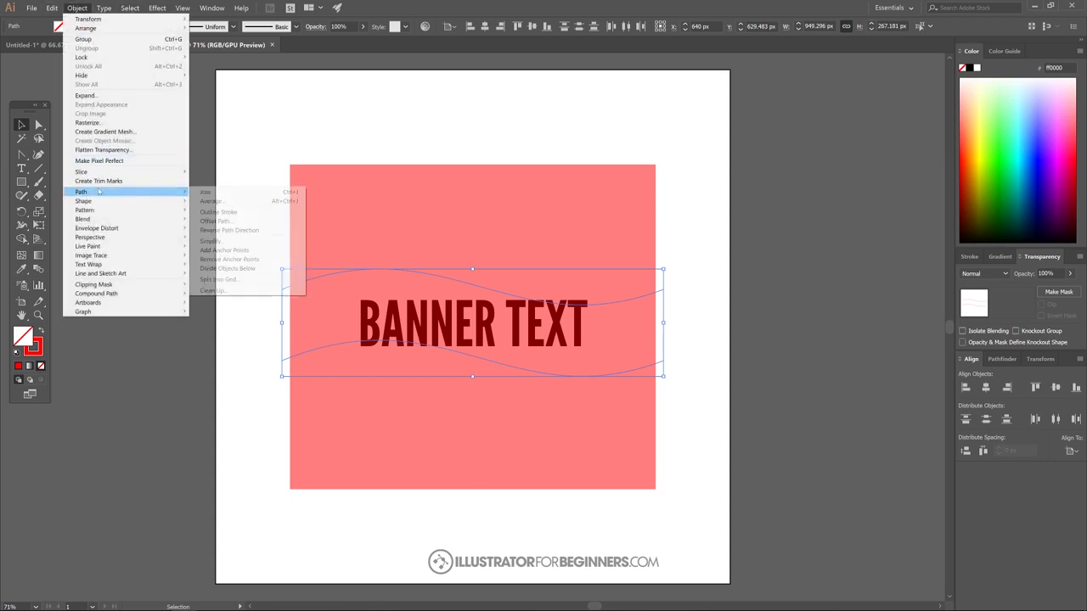
left_click(224, 212)
Step: Add the red rectangle to the selection and cut away its areas above and below the wavy lines with Shape Builder
key("shift")
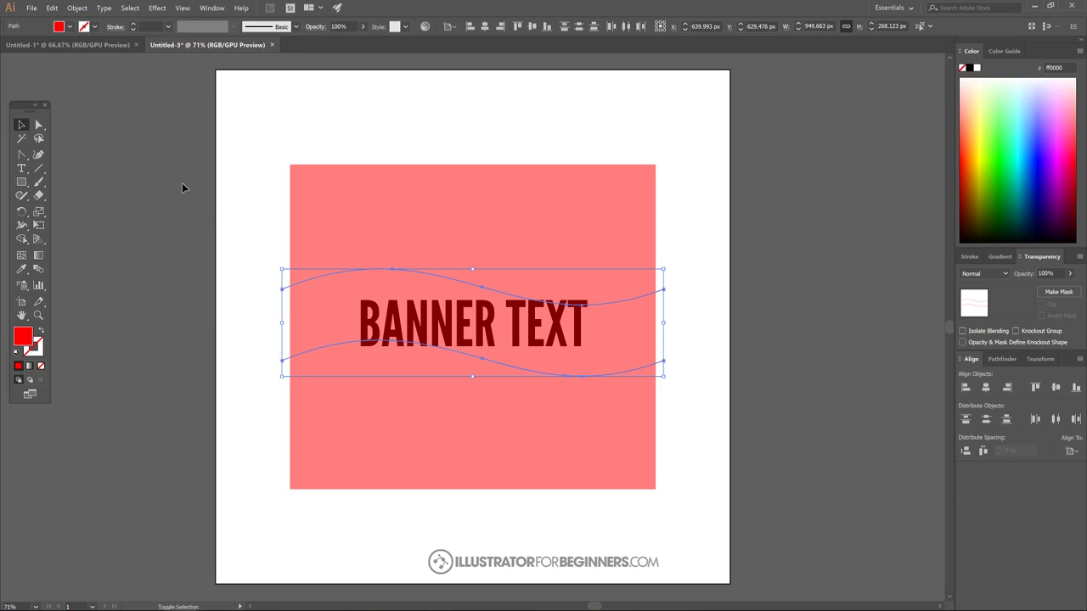
left_click(470, 187, "shift")
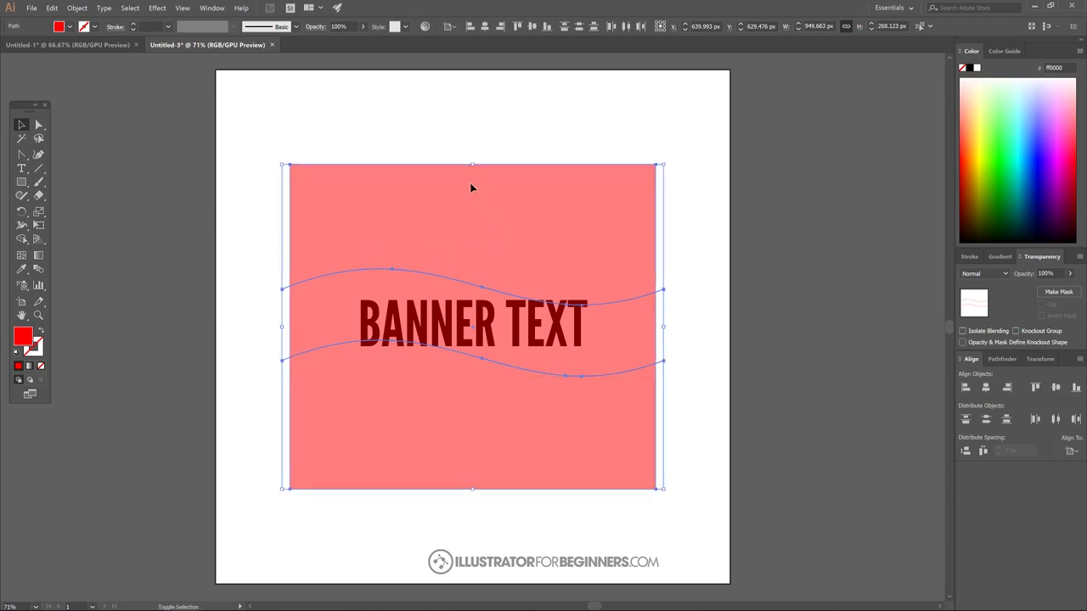
left_click(22, 241)
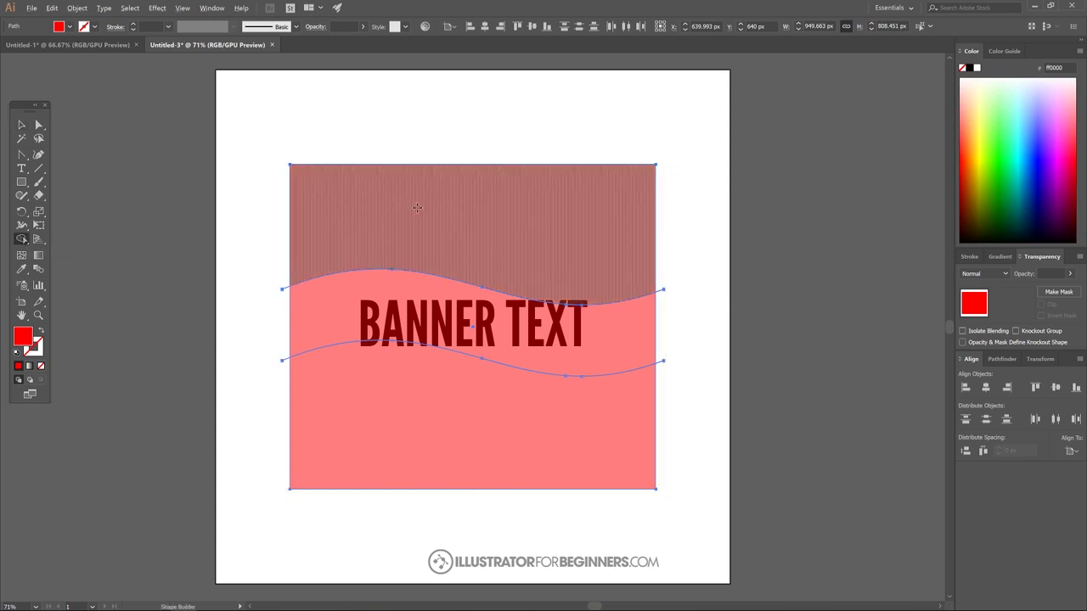
left_click(479, 215, "alt")
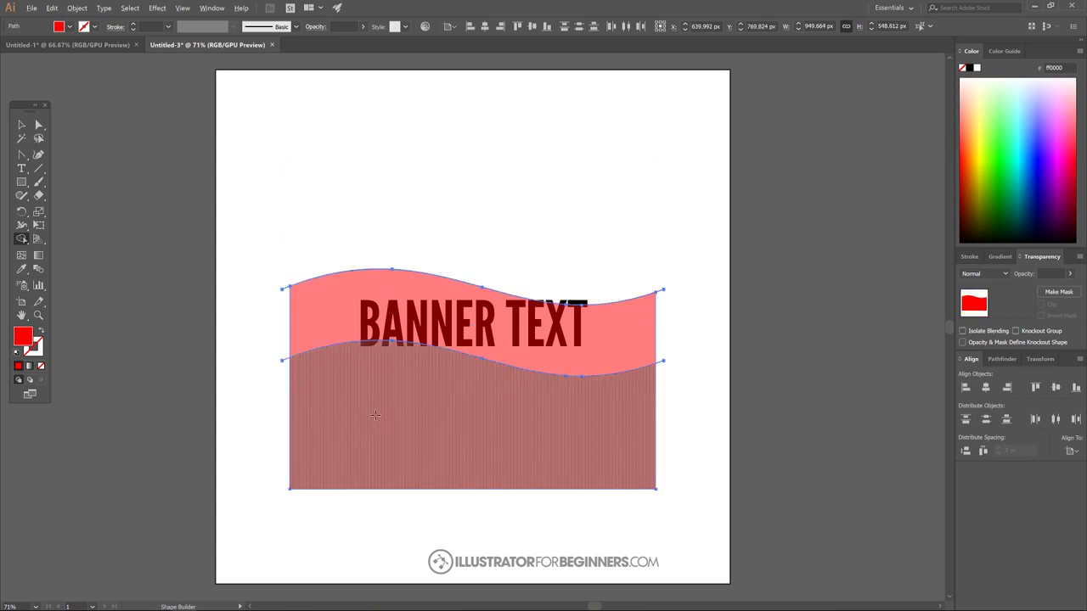
left_click(422, 383, "alt")
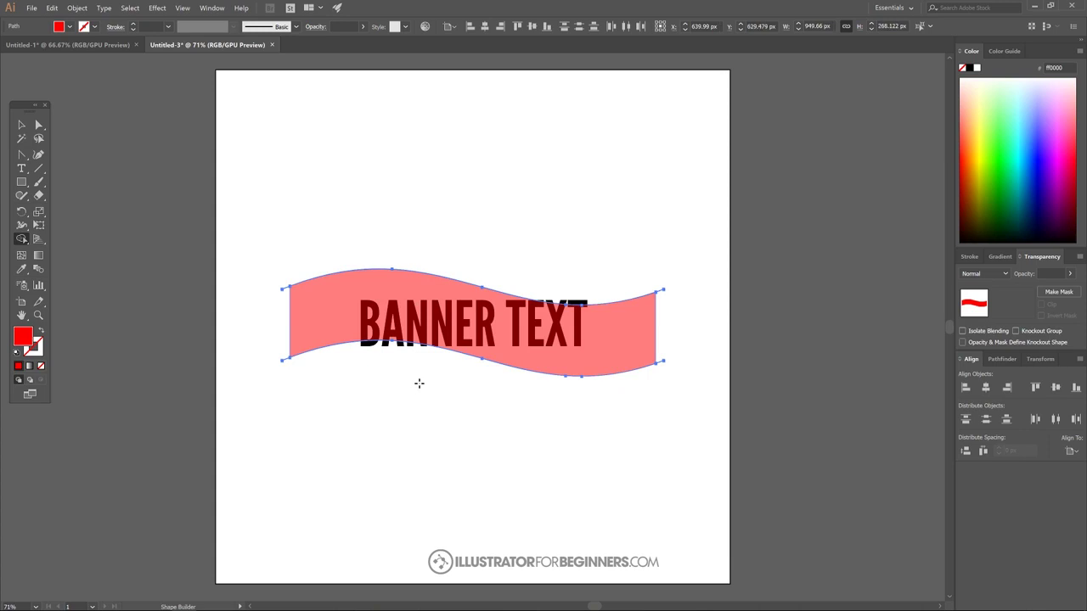
Step: Pull the two thin leftover wavy outlines off the red band's upper and lower edges and delete them
left_click(22, 125)
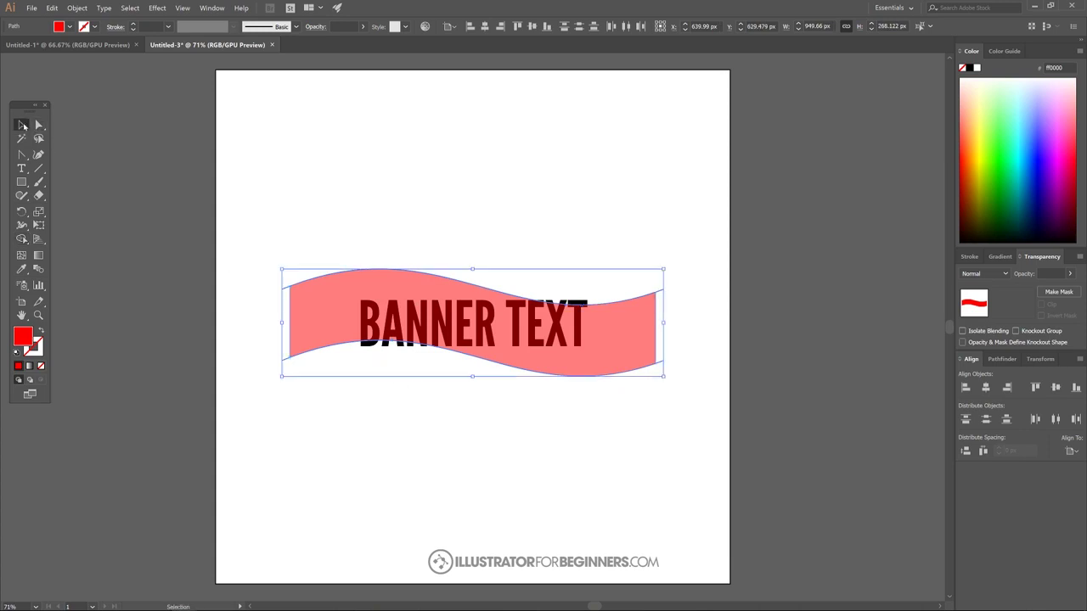
left_click(810, 209)
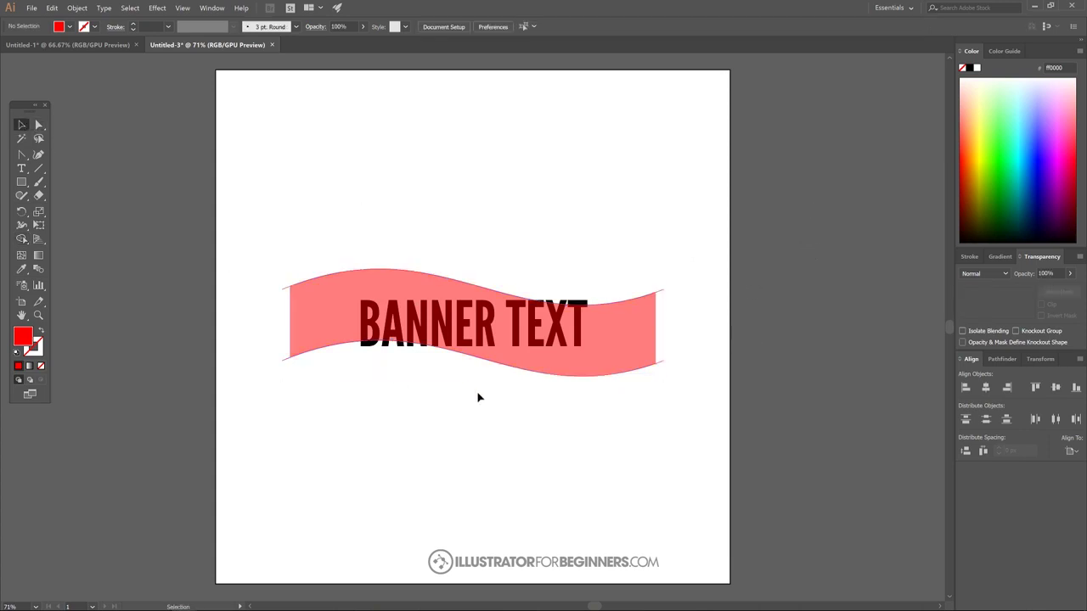
mouse_move(662, 294)
left_mouse_down()
mouse_move(650, 237)
mouse_move(700, 196)
left_mouse_up()
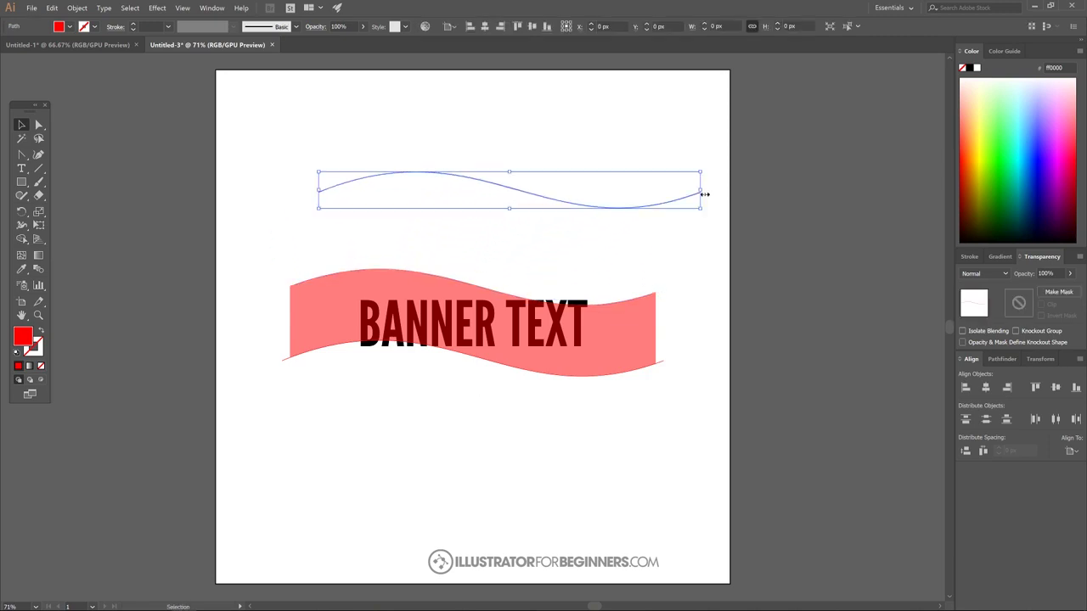
left_click(758, 202)
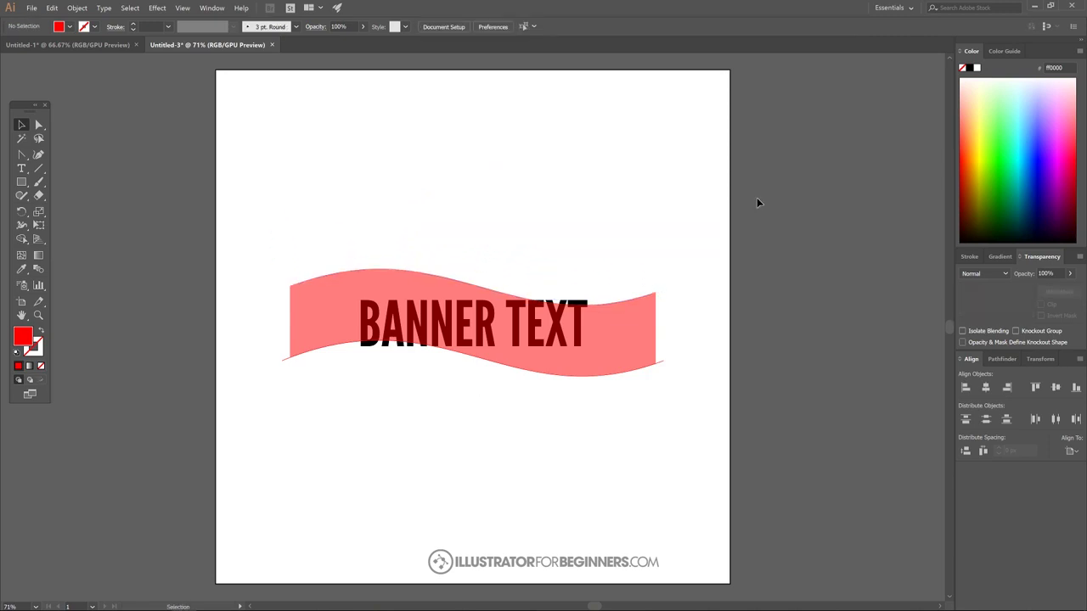
mouse_move(663, 362)
left_mouse_down()
mouse_move(708, 427)
mouse_move(739, 417)
left_mouse_up()
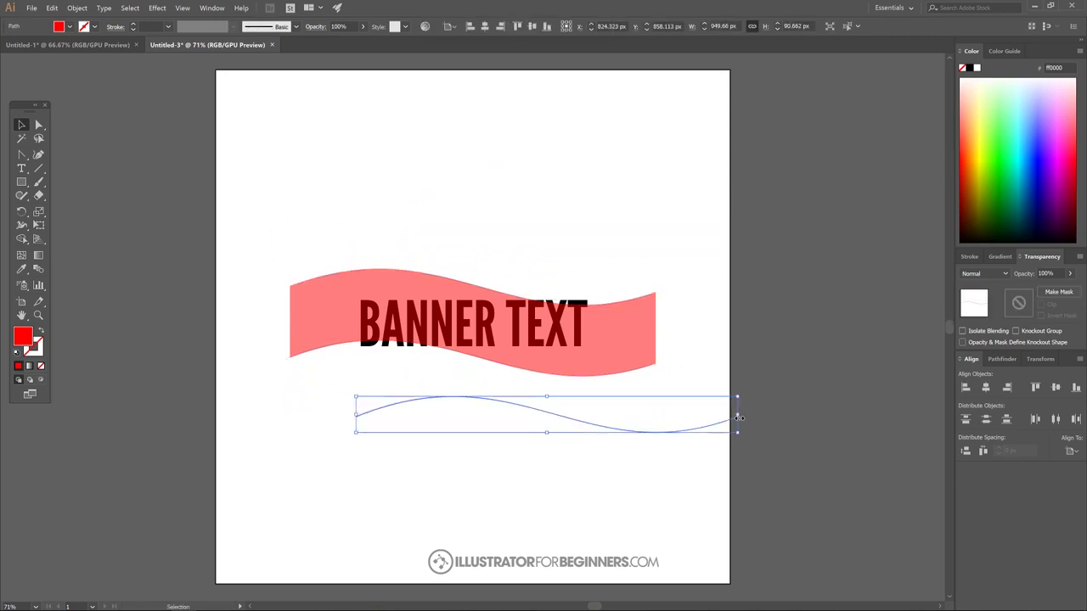
key("ctrl+shift+a")
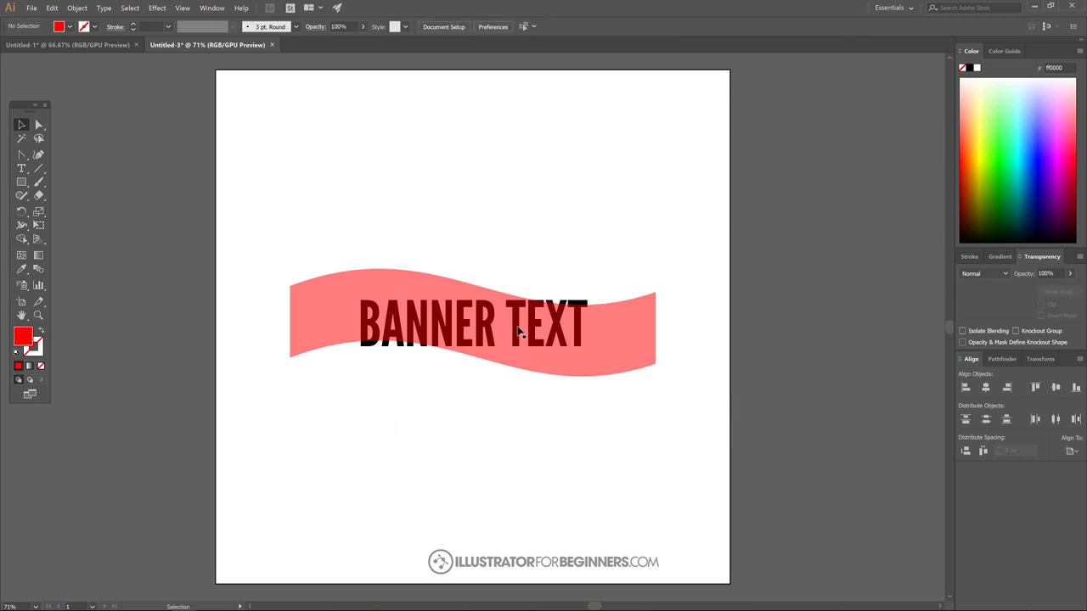
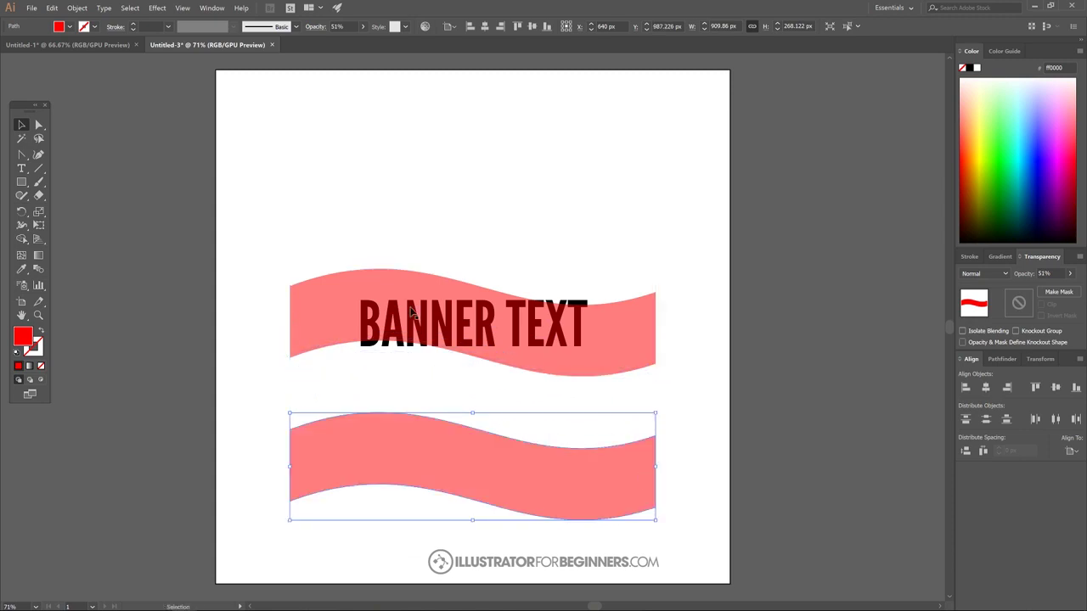
Step: Draw a red rectangle about 570 x 454 px over the upper band, spanning the text's width, and center it horizontally
left_click(22, 182)
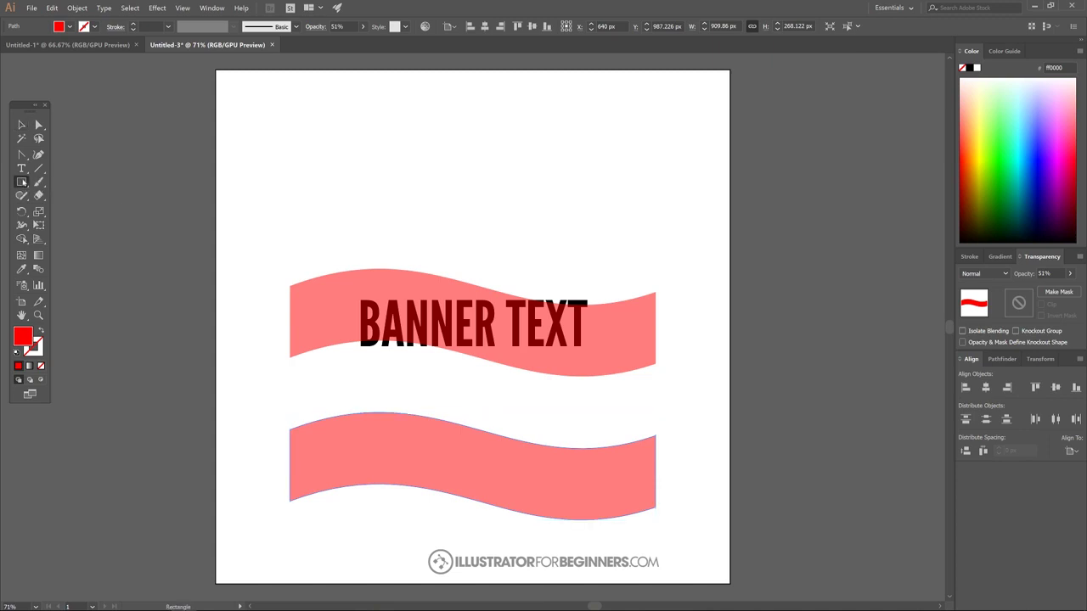
left_click_drag(358, 221, 590, 403)
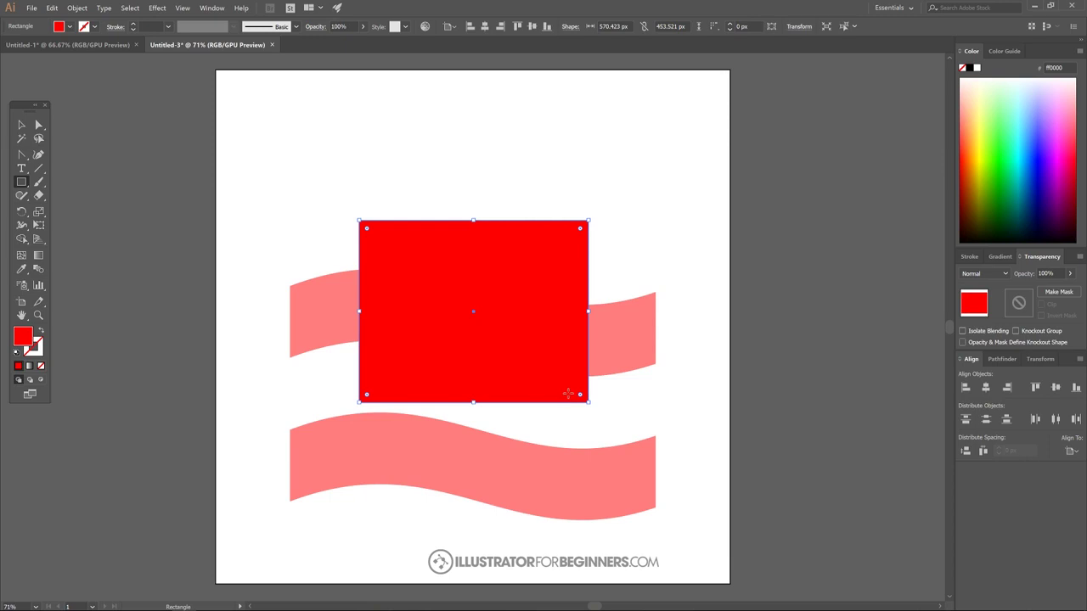
left_click(986, 387)
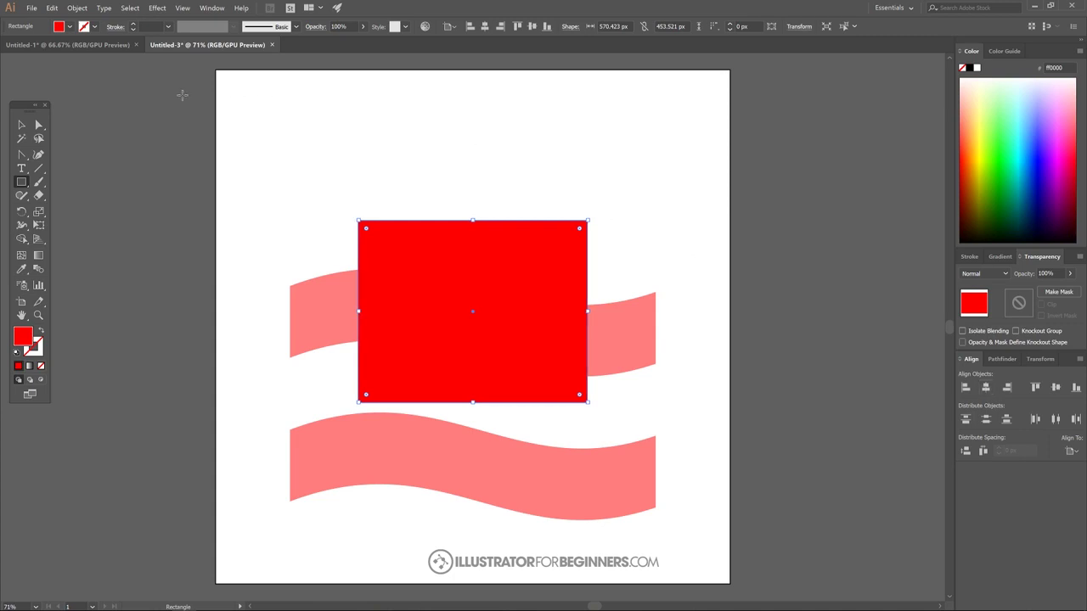
Step: Intersect the rectangle with the upper wavy band so only their overlapping area is kept
key("v")
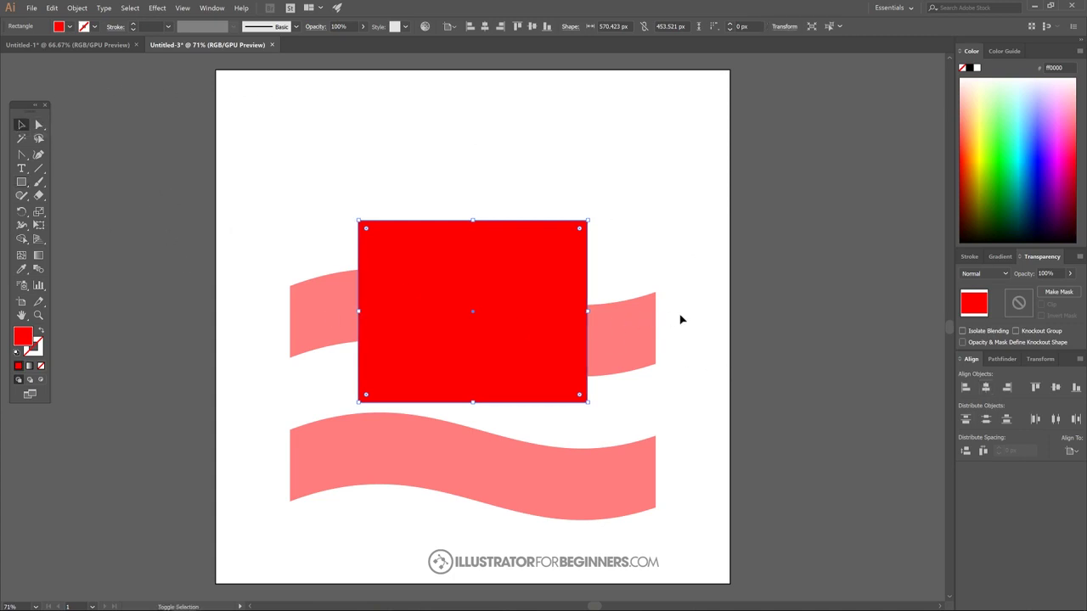
left_click(634, 318, "shift")
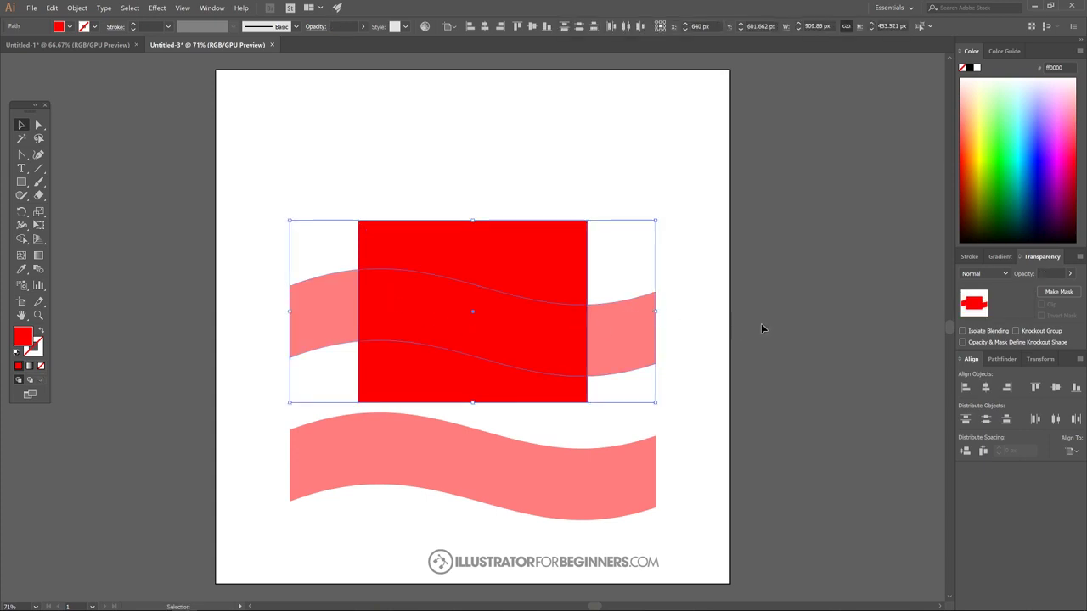
left_click(998, 361)
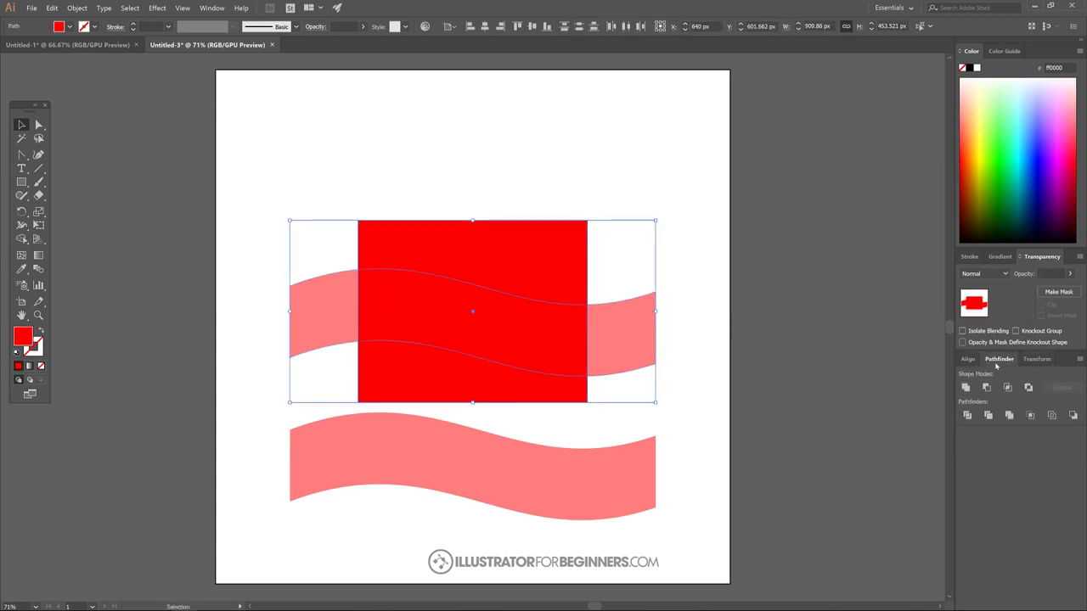
left_click(208, 8)
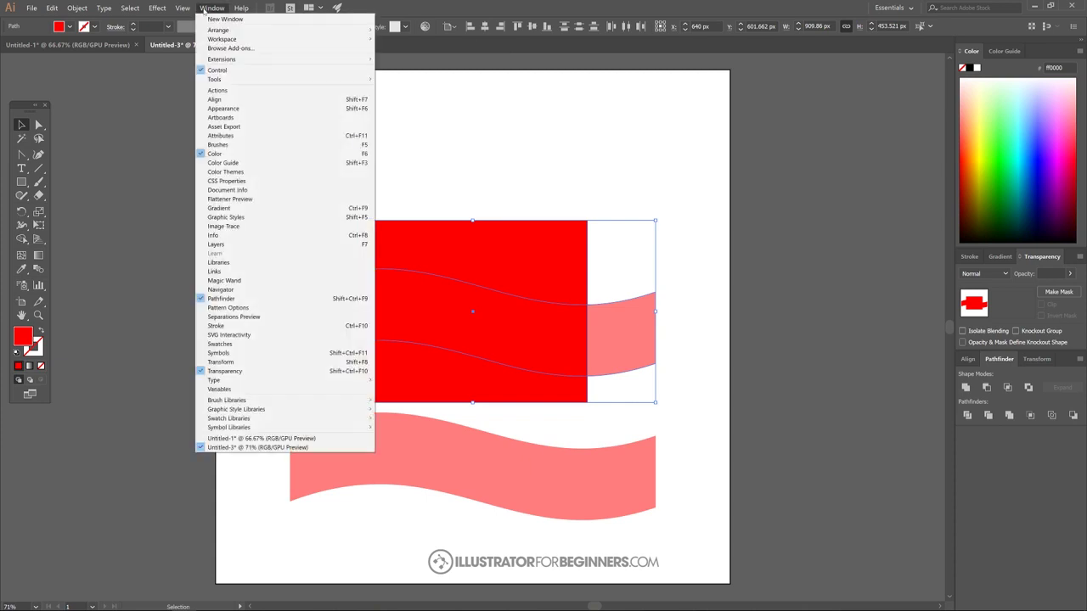
left_click(212, 7)
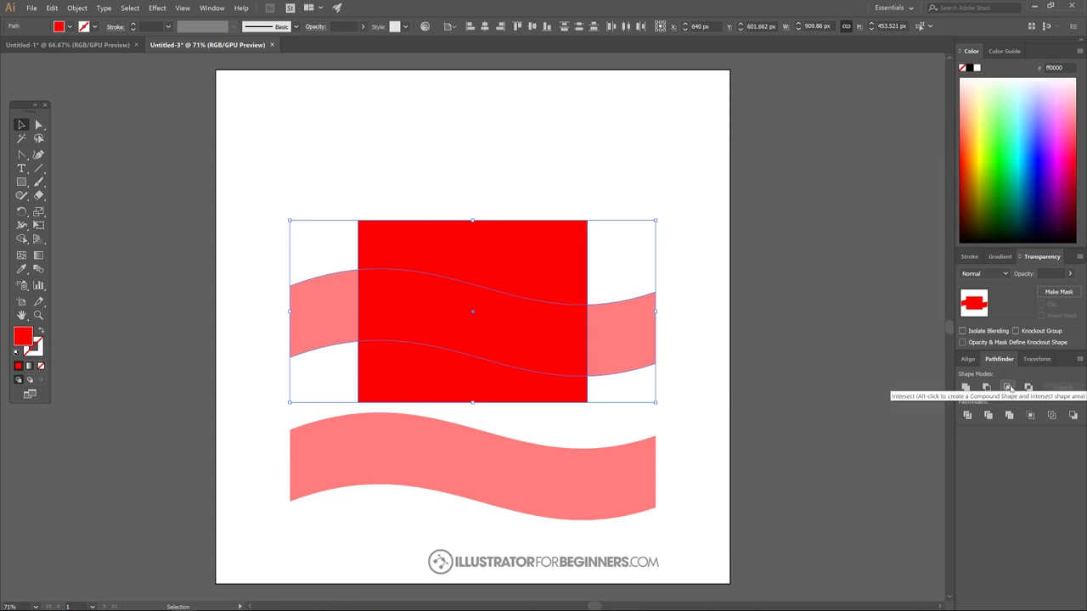
left_click(1008, 388)
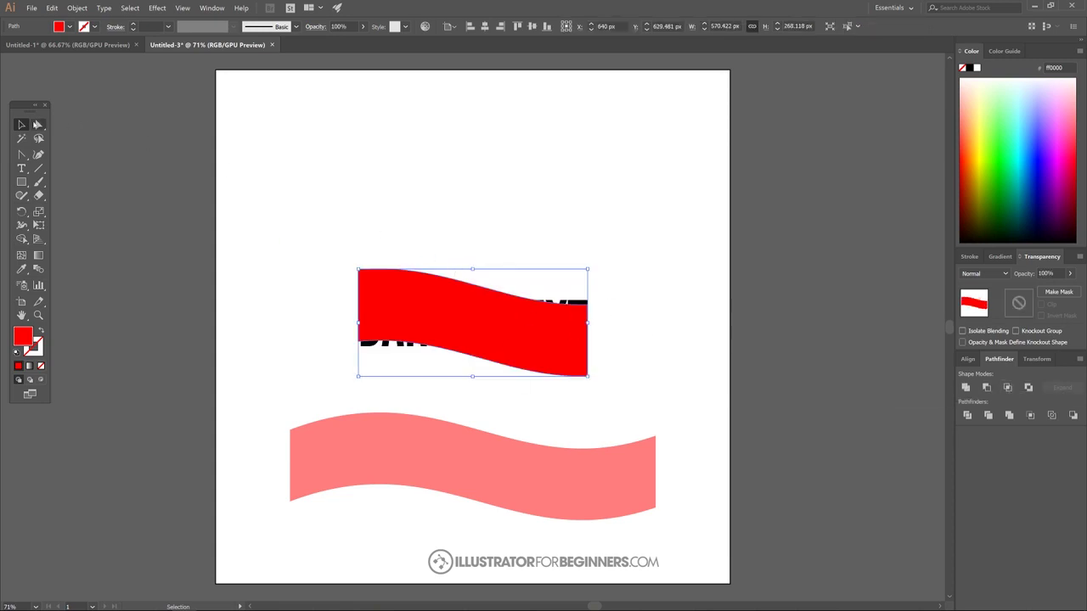
Step: Set the cropped wavy shape's opacity to 46% and move it straight up about 210 px, above the text
left_click(363, 26)
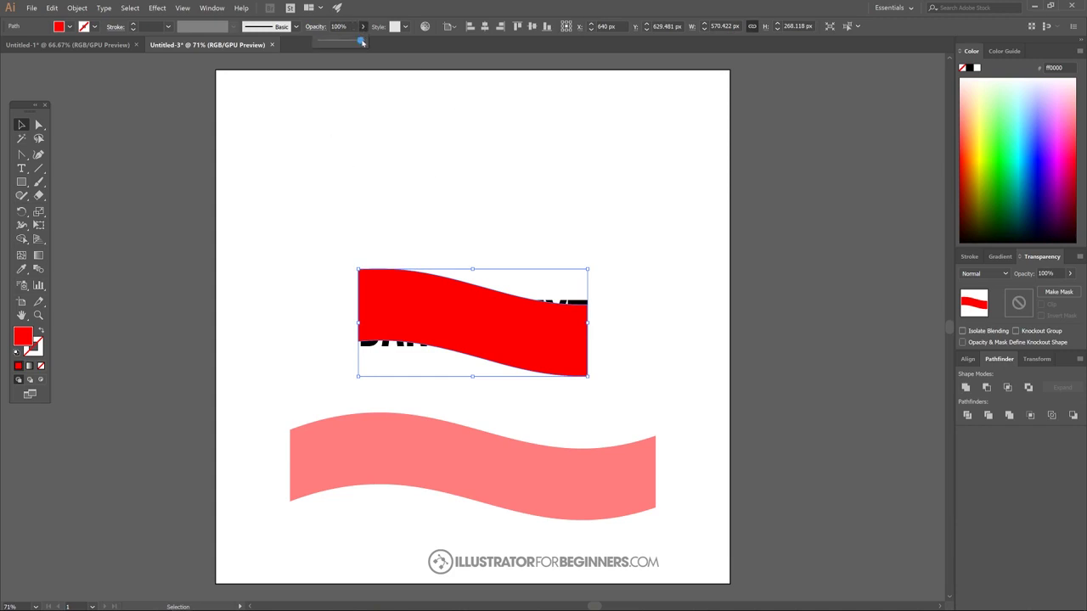
left_click_drag(363, 41, 339, 44)
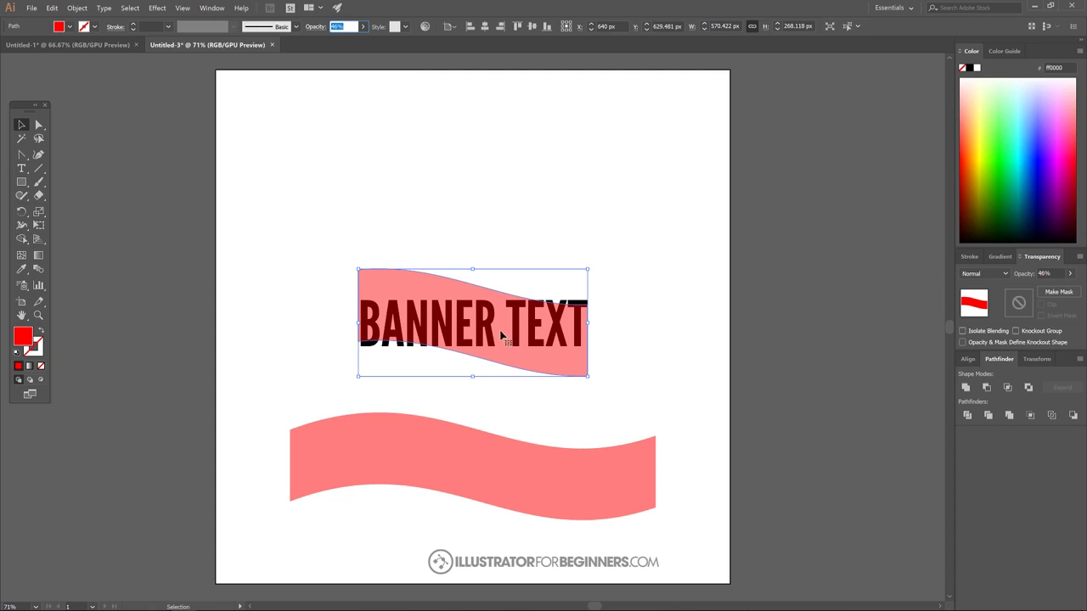
left_click_drag(499, 337, 497, 251)
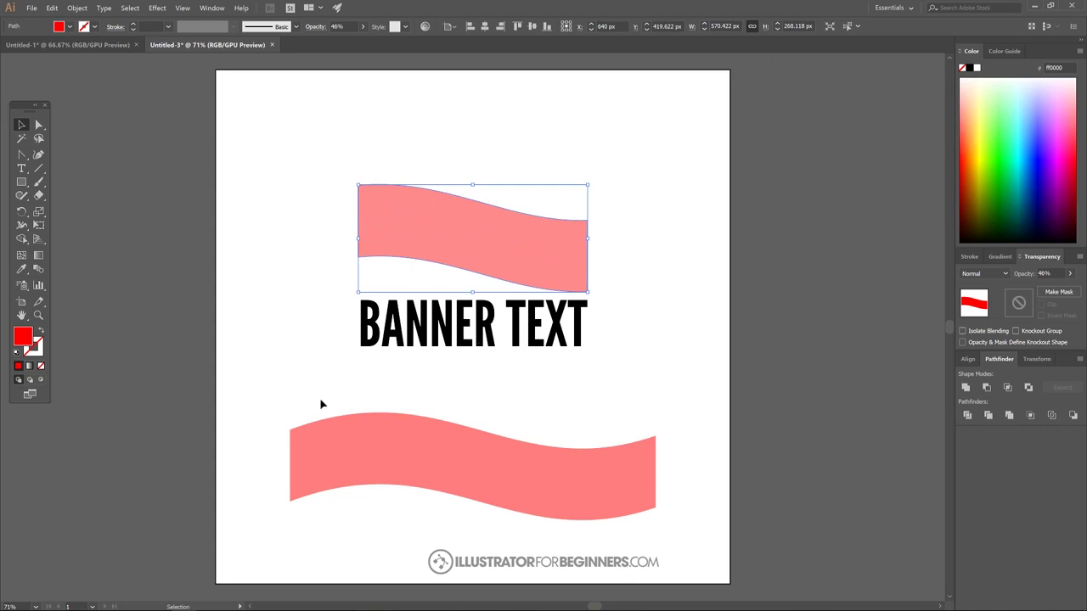
Step: Warp the banner text into the cropped wavy shape using Envelope Distort with Make with Top Object
left_click(464, 335)
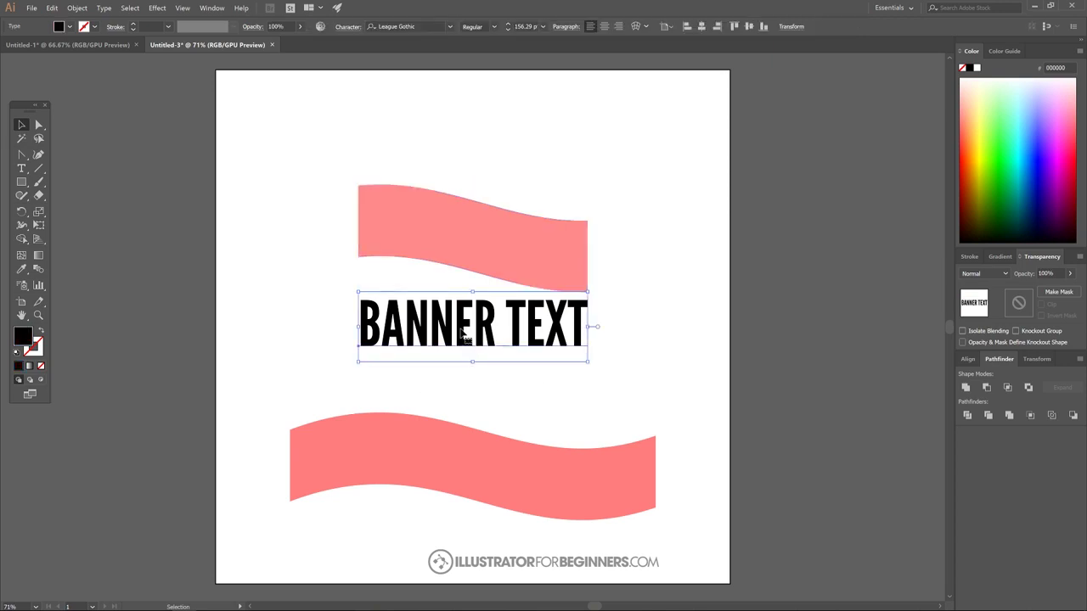
left_click(426, 229, "shift")
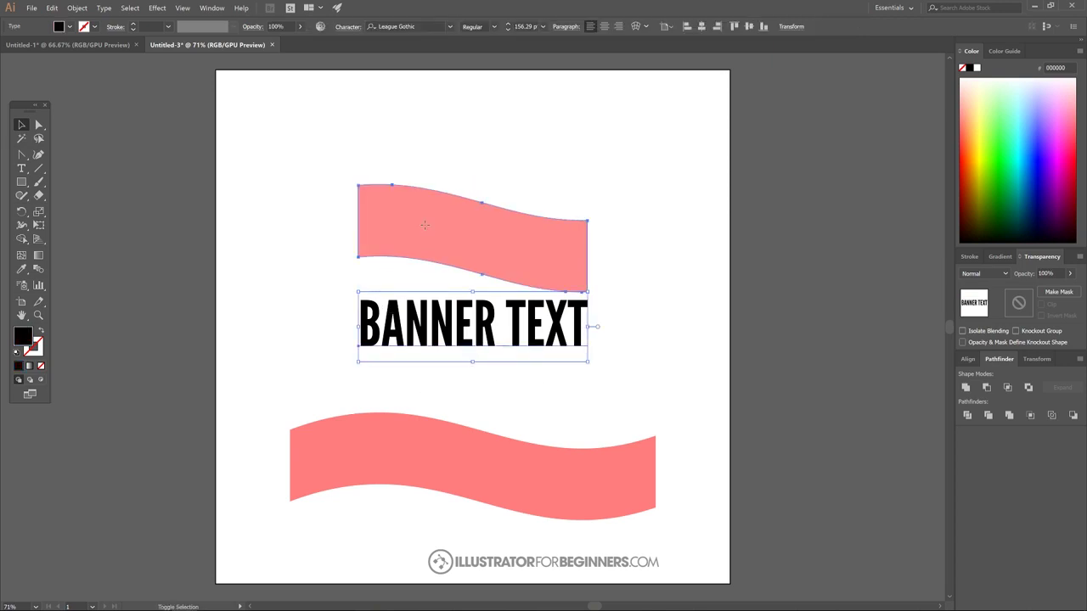
left_click(78, 7)
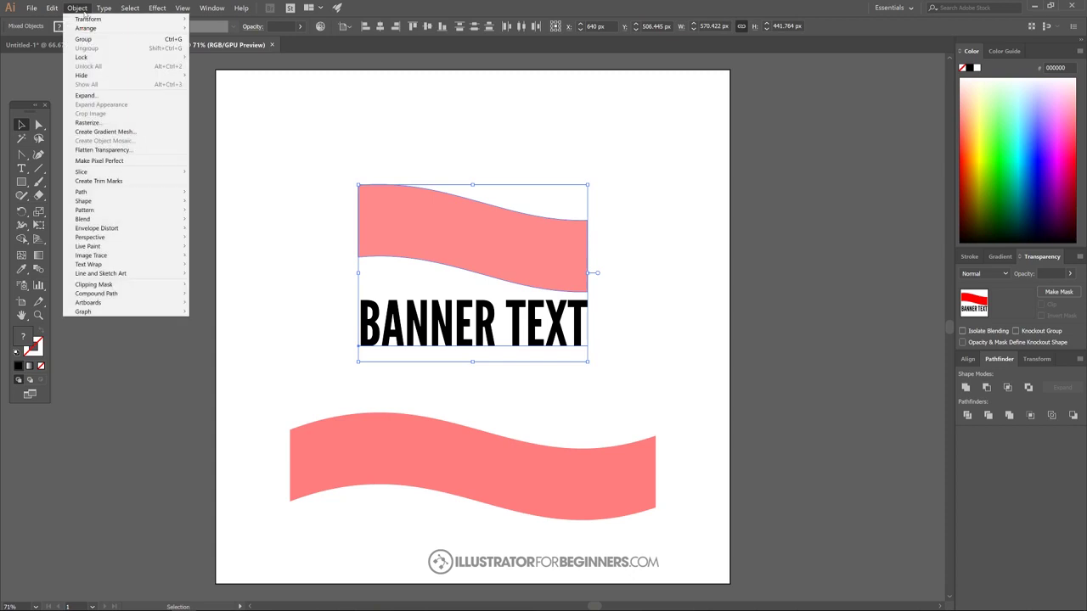
mouse_move(107, 229)
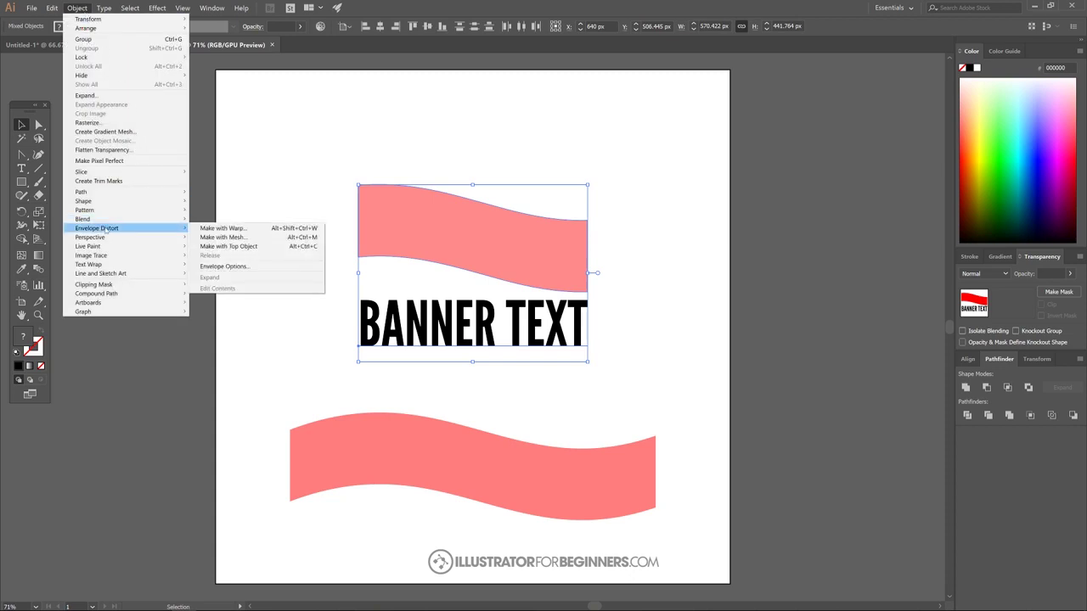
left_click(247, 247)
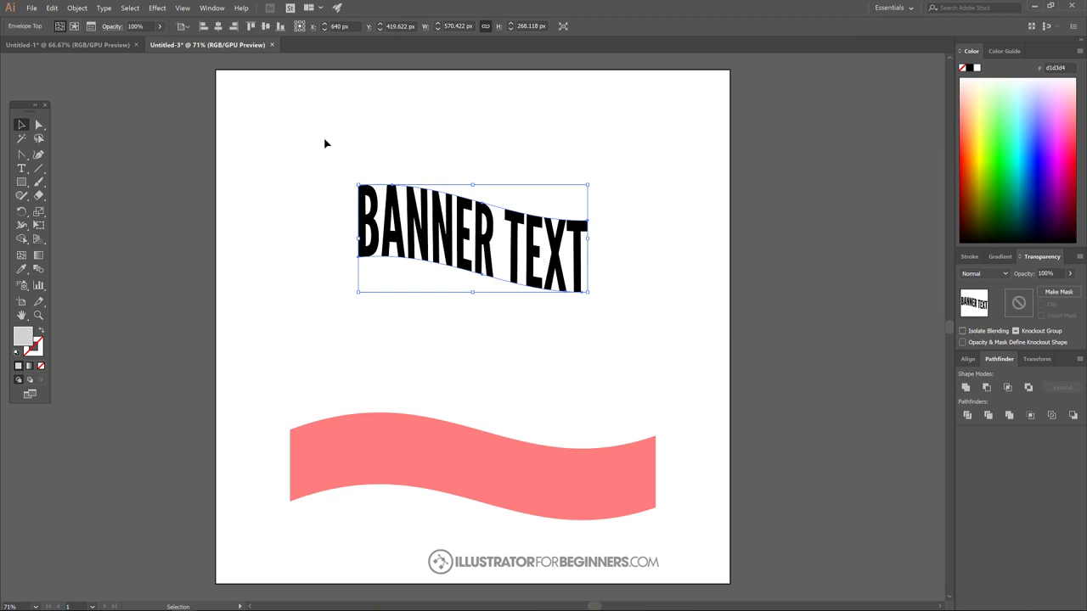
Step: Expand the text's envelope distortion into regular vector shapes
left_click(78, 9)
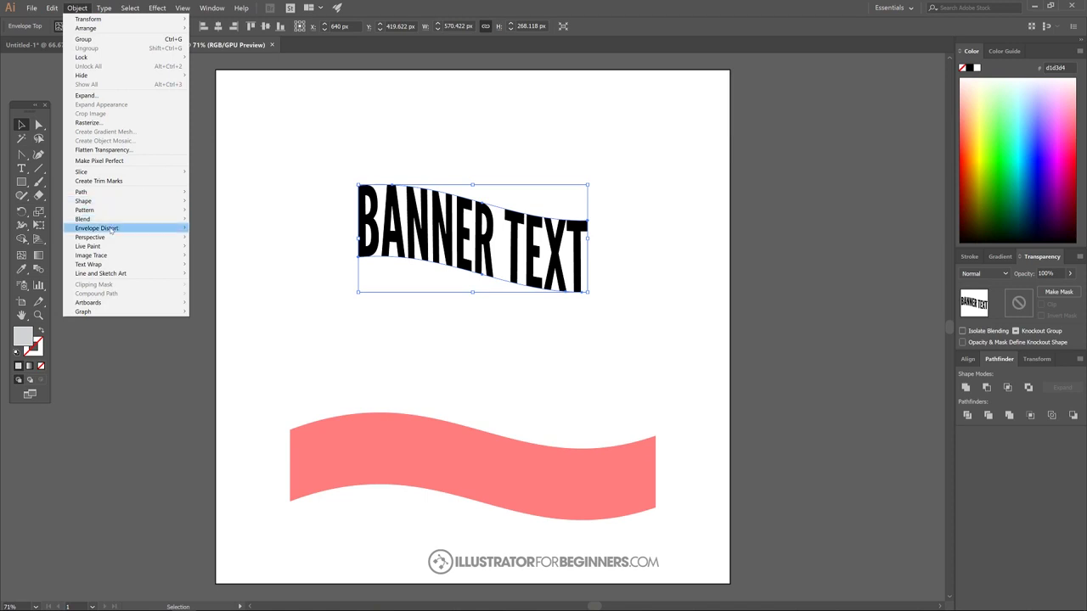
mouse_move(111, 230)
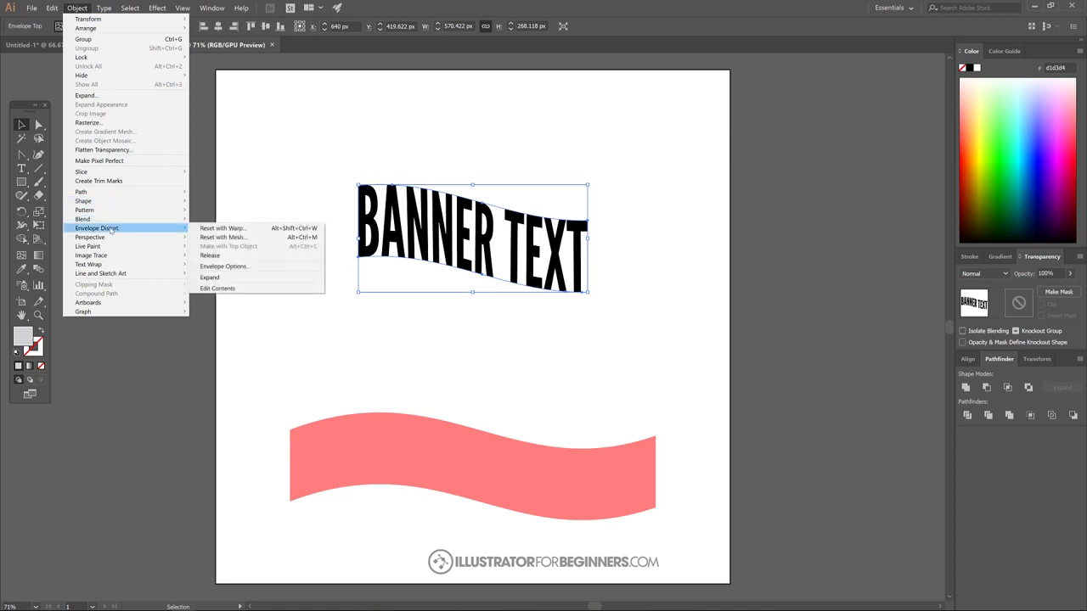
left_click(222, 276)
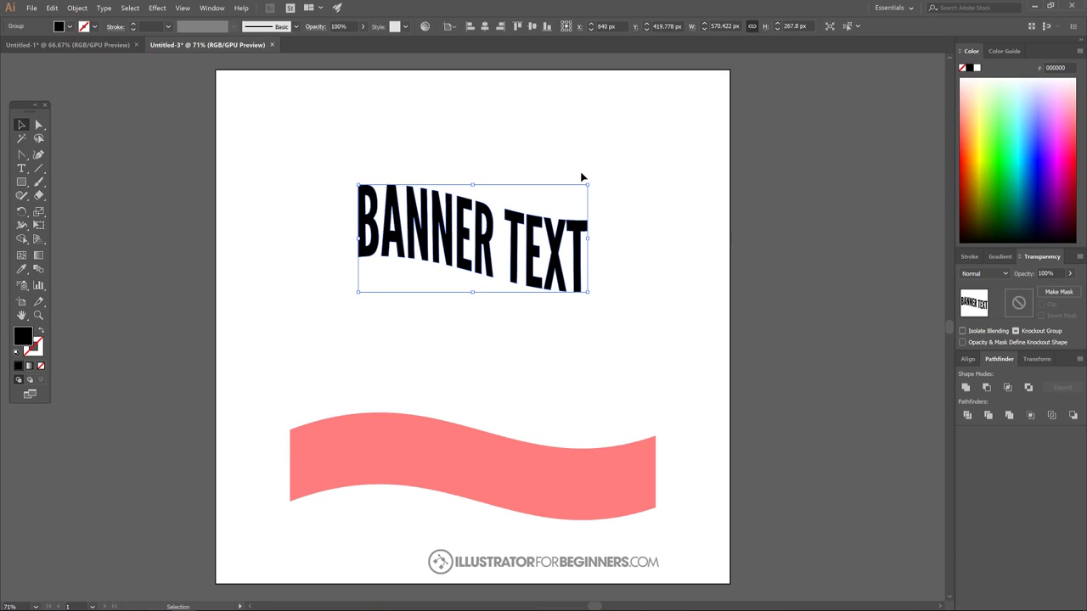
Step: Center the warped banner text and the wavy red band vertically on the artboard so the text overlays the band
left_click(970, 359)
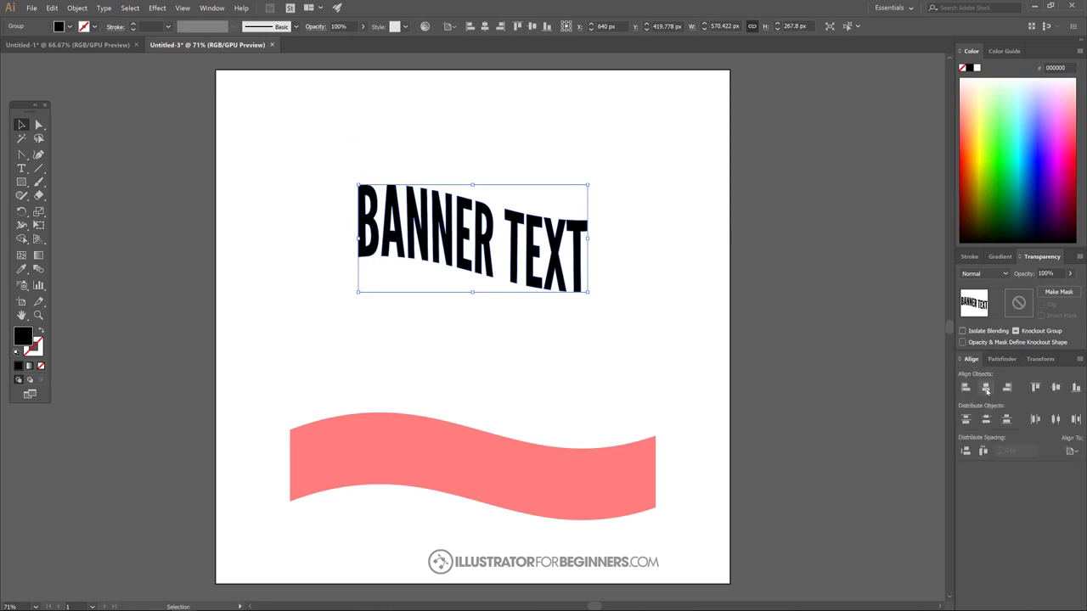
left_click(1055, 387)
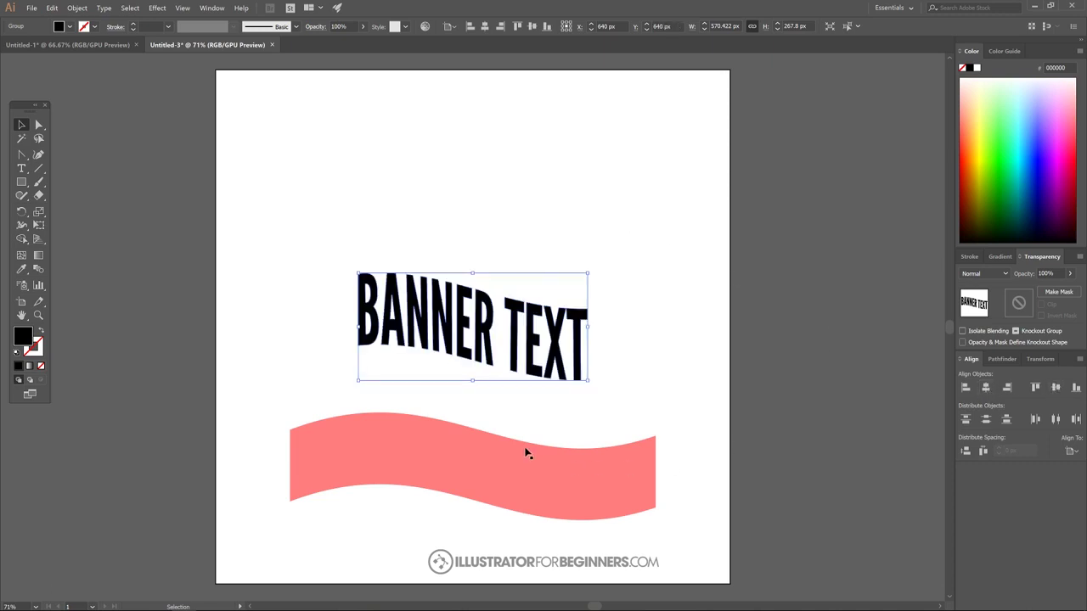
left_click(437, 447)
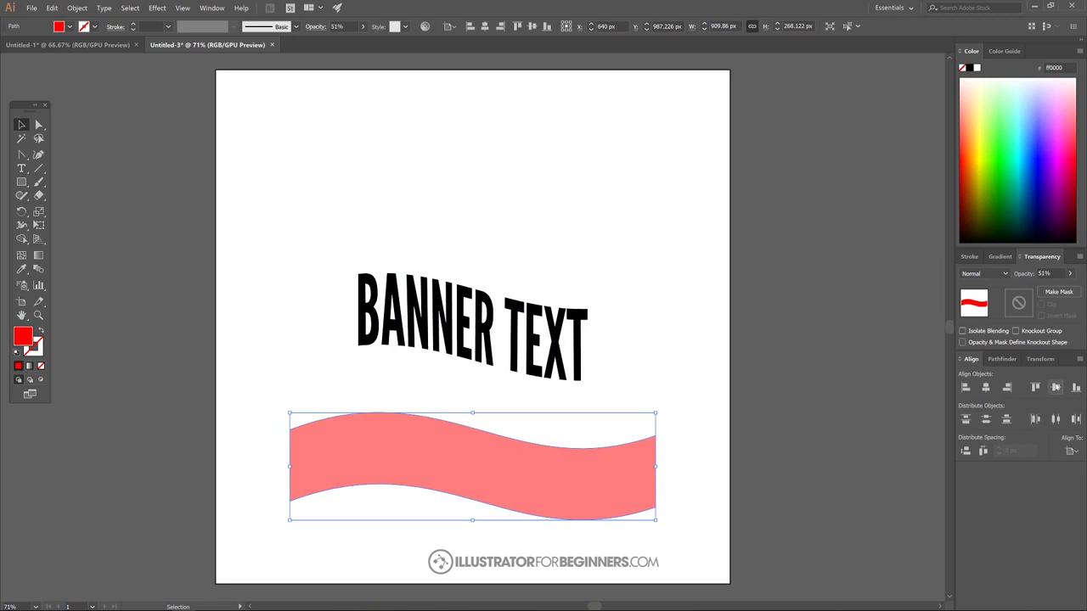
left_click(1056, 388)
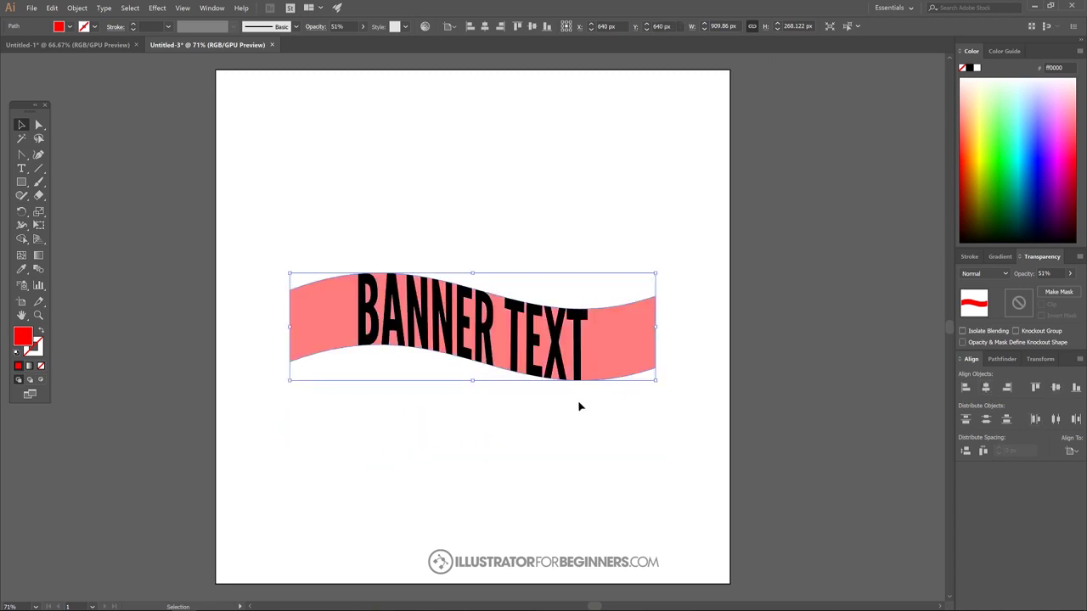
left_click(598, 231)
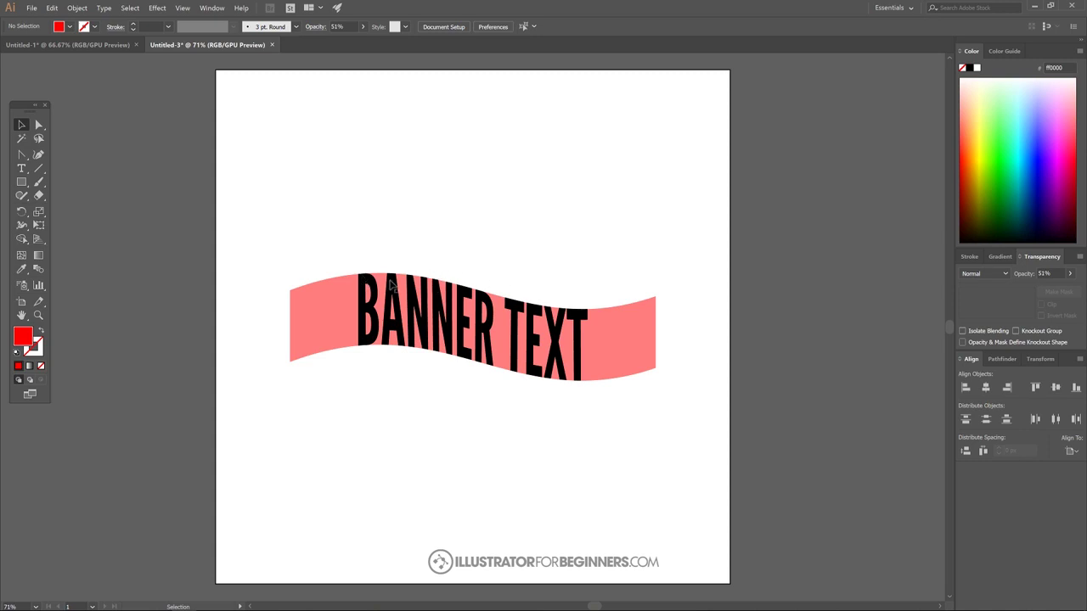
Step: Raise the anchor points along the wavy band's upper edge straight up by about 89 px to make the band taller
left_click(643, 328)
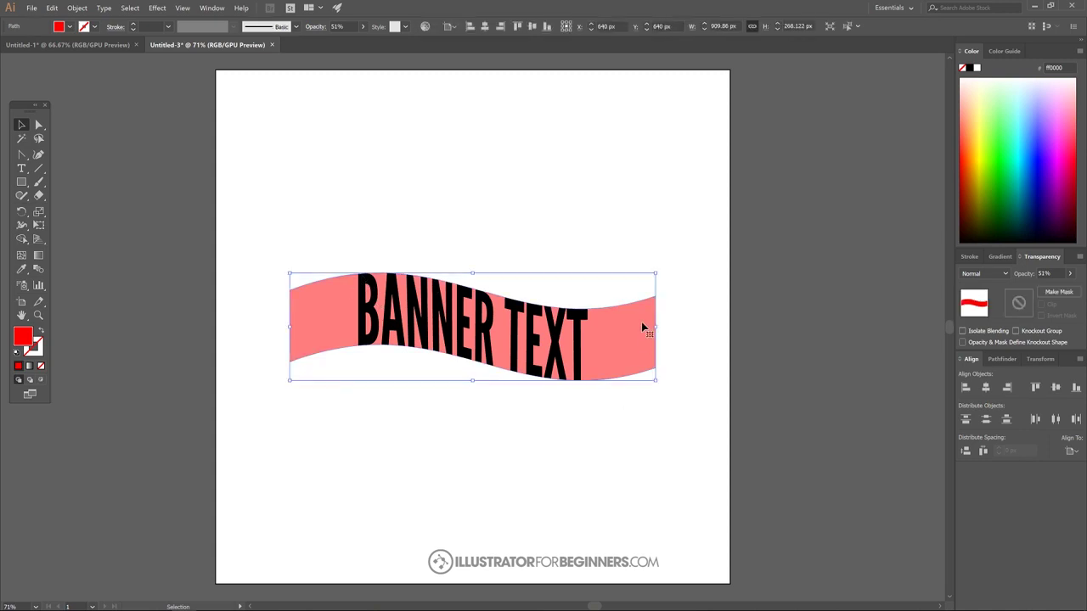
left_click(39, 126)
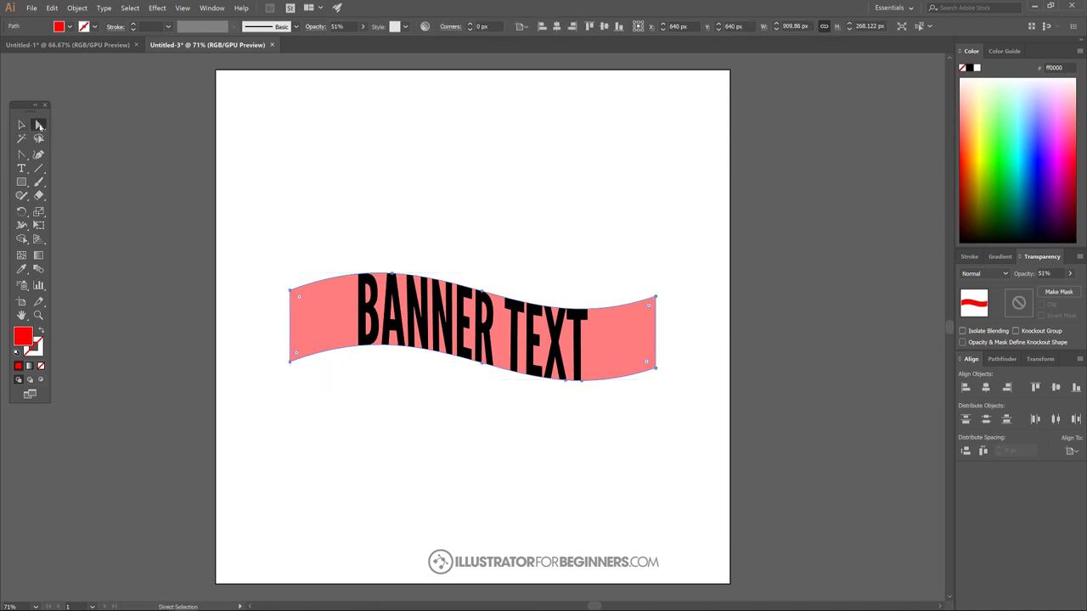
left_click(290, 292)
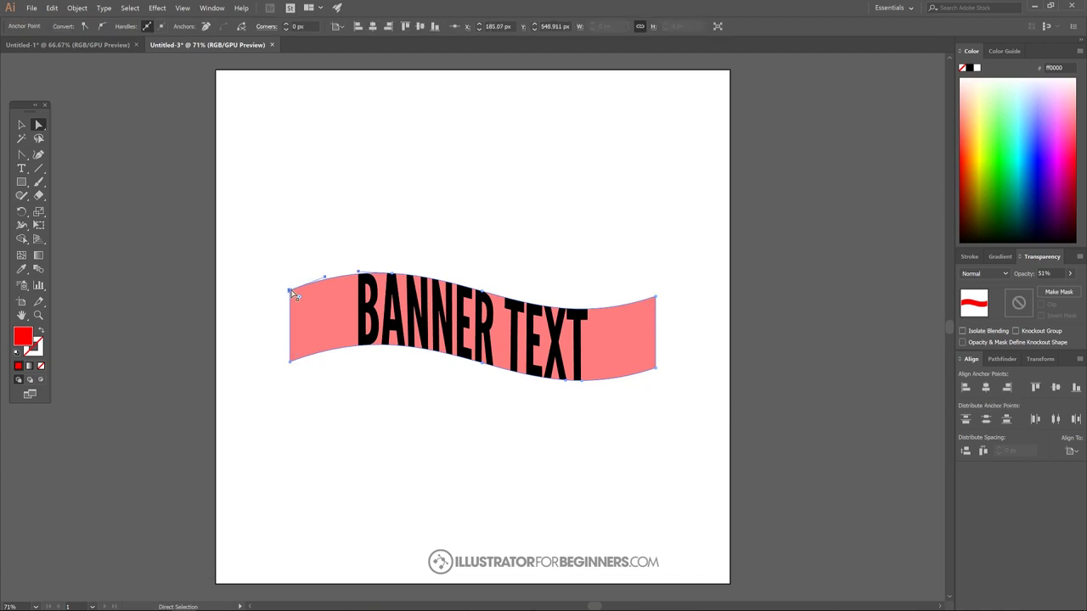
left_click(393, 278)
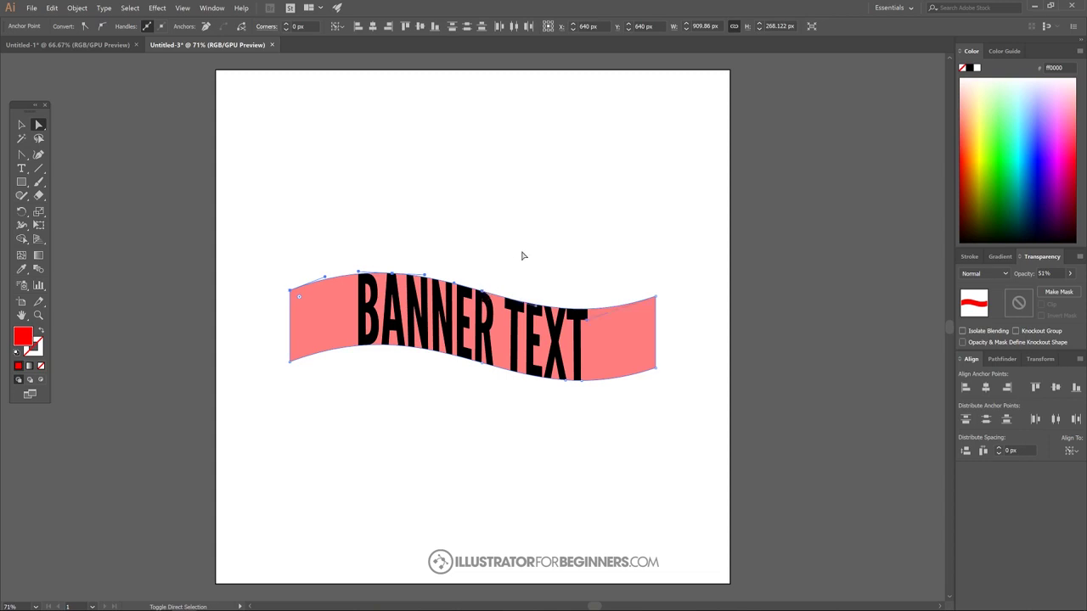
left_click(655, 298)
left_click_drag(656, 299, 653, 263)
key("ctrl+minus")
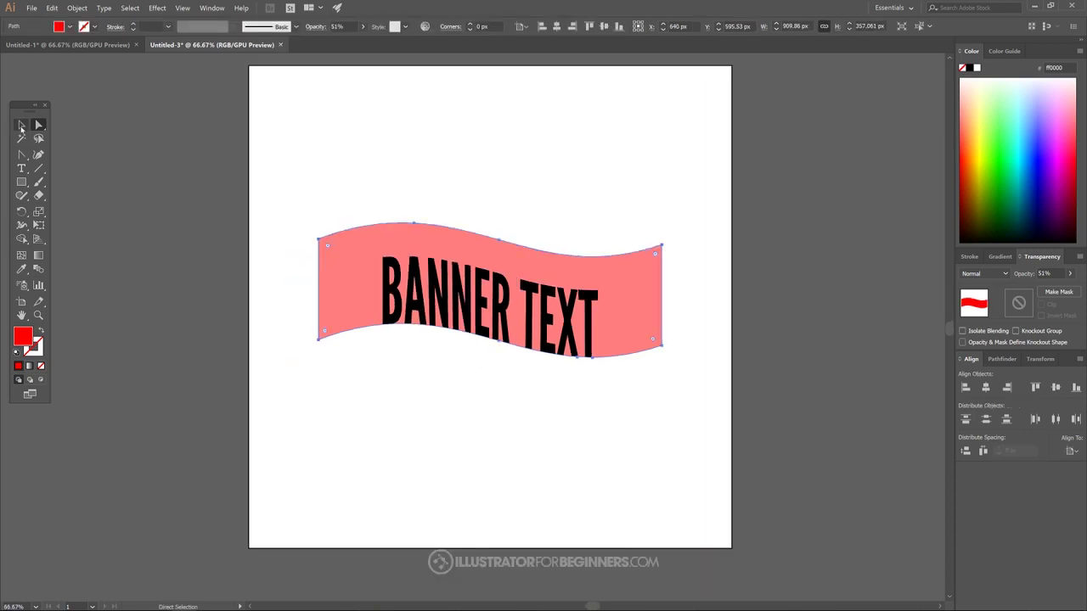
Step: Center the heightened wavy band vertically on the artboard and view the finished example banner in the Untitled-1 document
left_click(22, 124)
left_click(1055, 388)
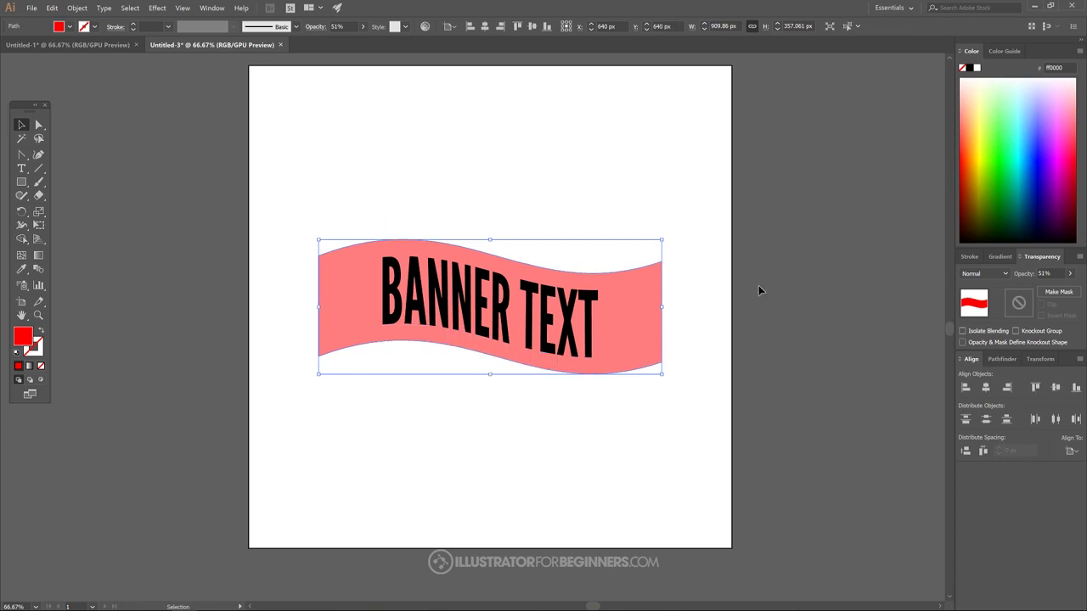
left_click(712, 186)
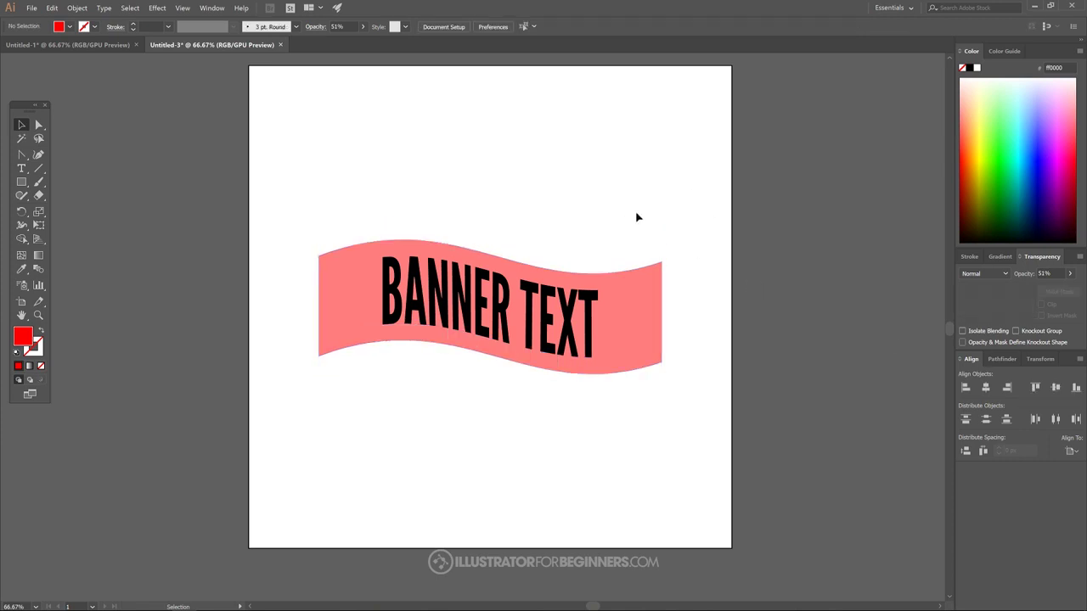
left_click(65, 45)
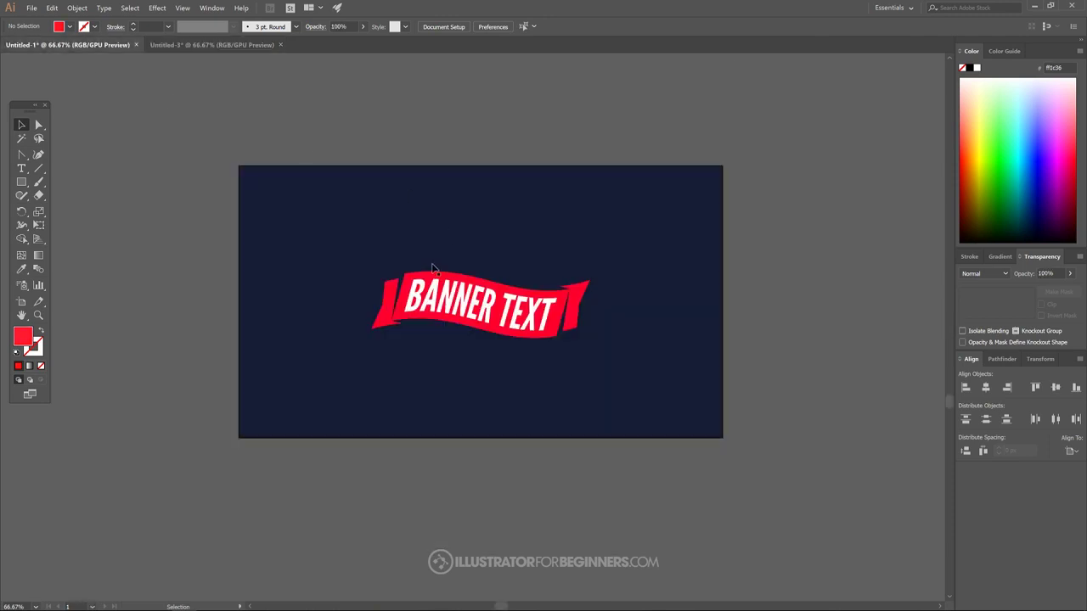
left_click(235, 47)
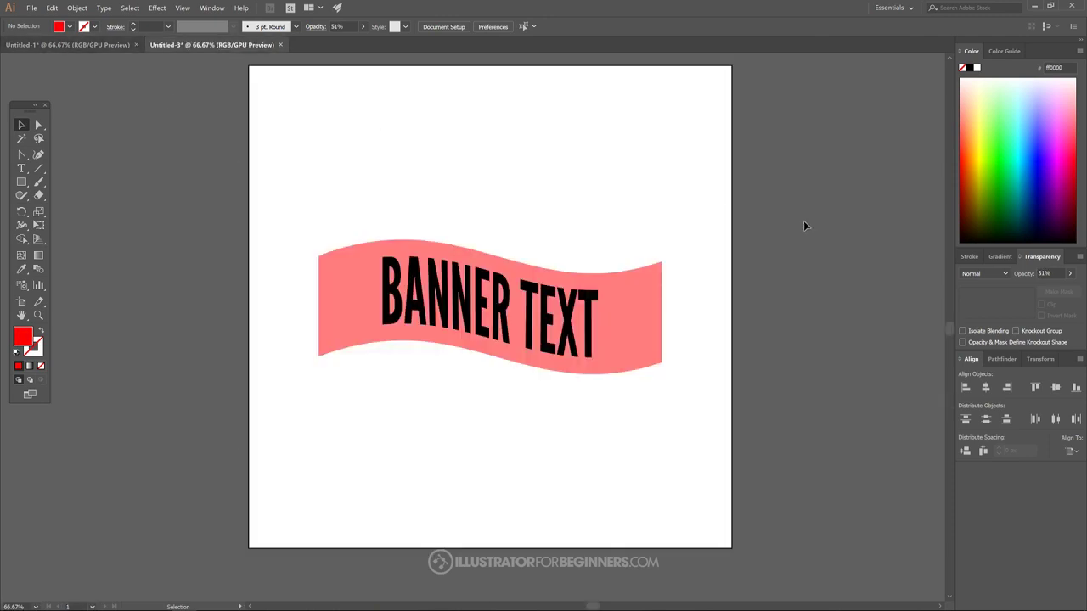
Step: Duplicate the wavy red band about 336 px straight down and fill the copy with blue #0121ff
left_click(635, 287)
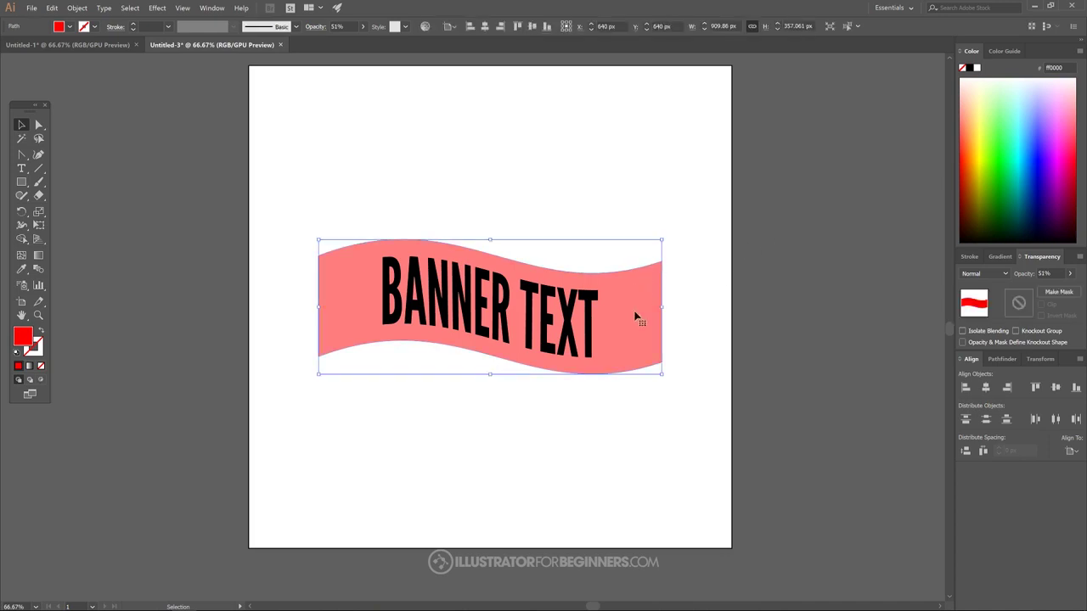
mouse_move(648, 283)
left_mouse_down()
mouse_move(670, 311)
mouse_move(655, 429)
mouse_move(643, 411)
left_mouse_up()
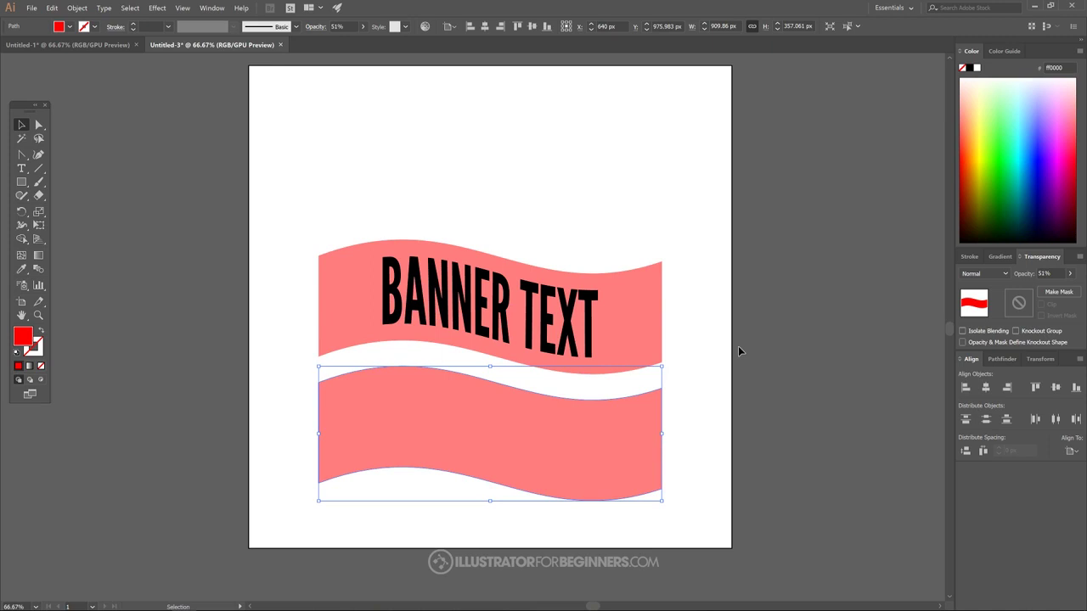
left_click(1037, 155)
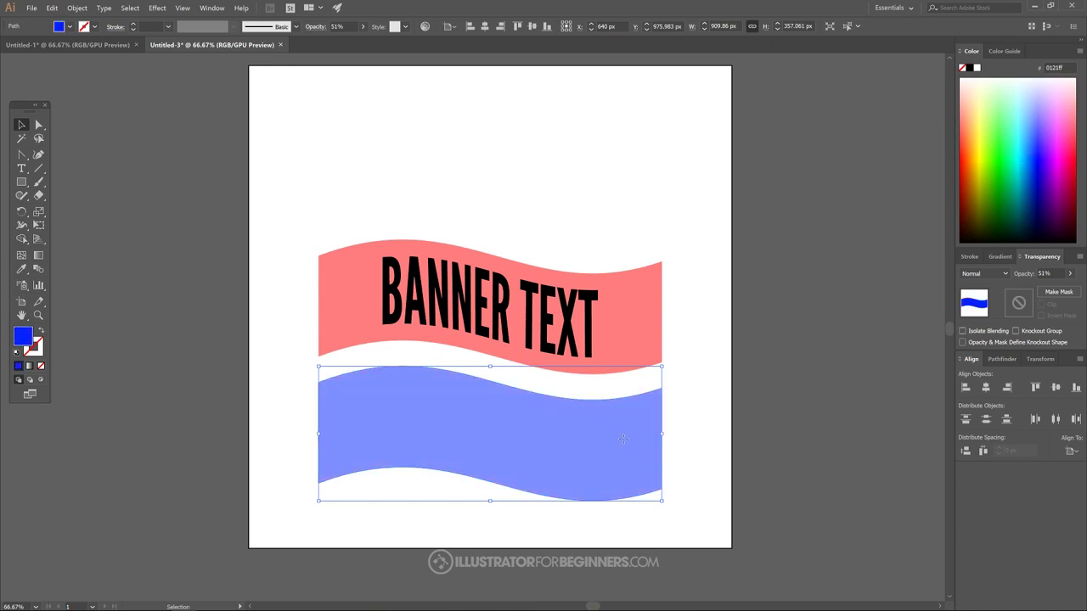
Step: Move the blue copy straight up about 301 px so it sits slightly below the red band, and send it to the back
left_click_drag(622, 419, 613, 329)
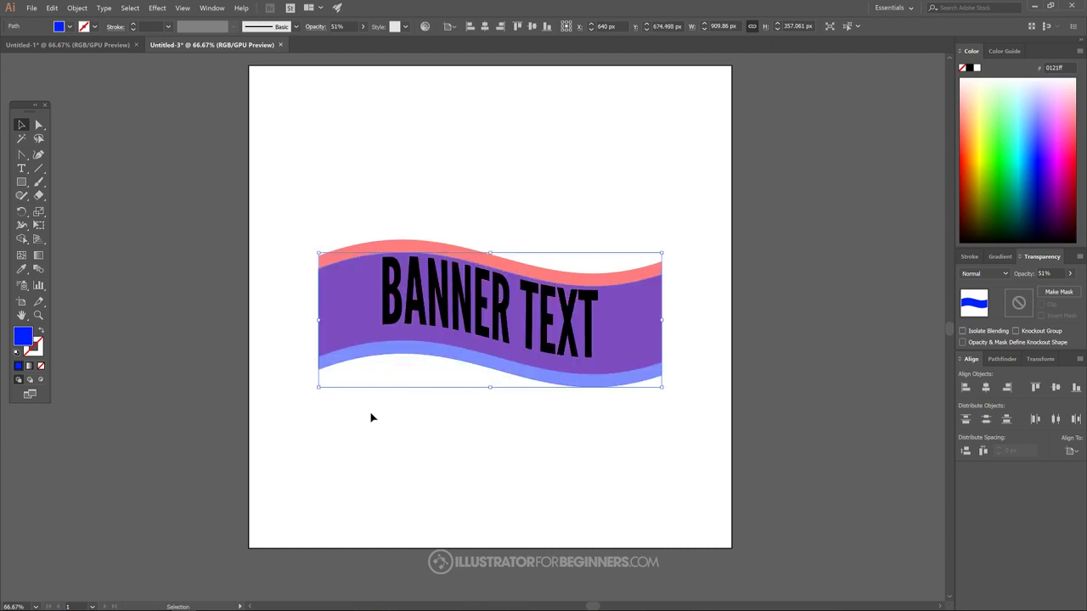
right_click(336, 360)
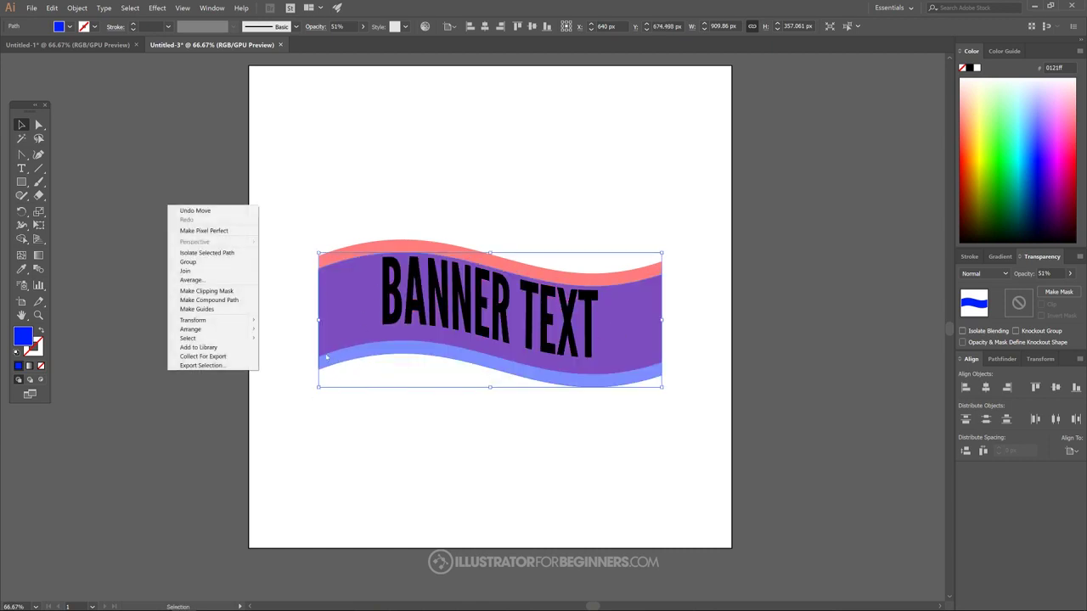
mouse_move(217, 330)
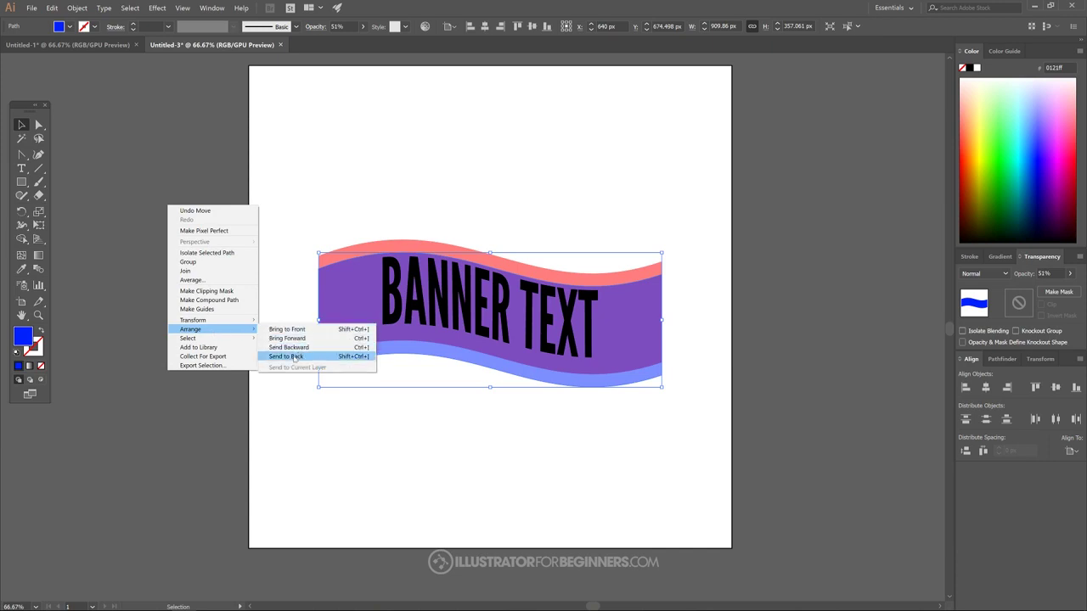
left_click(294, 356)
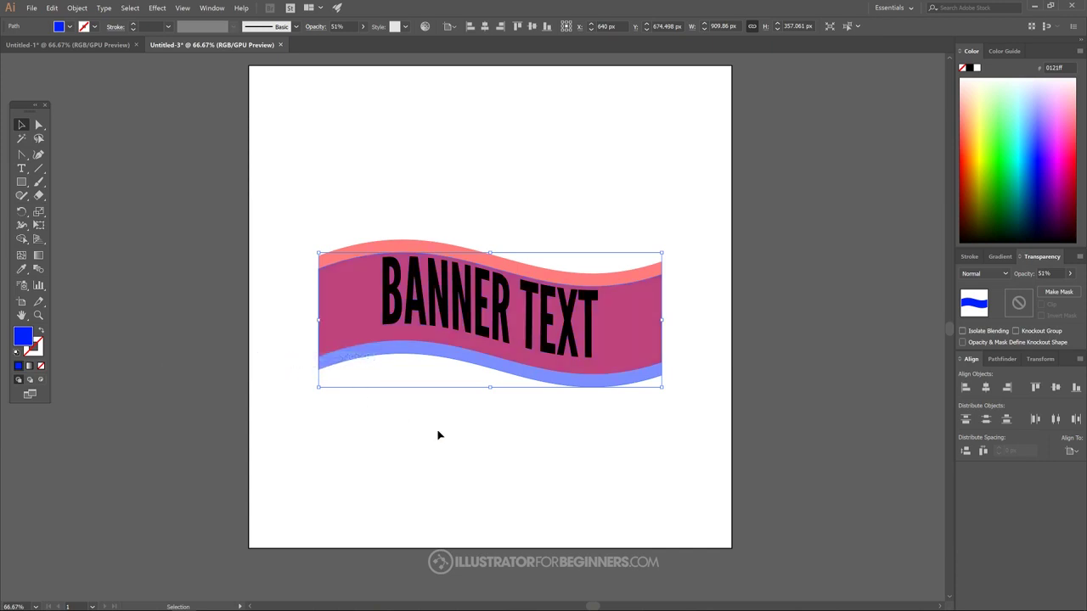
Step: Draw a rectangle about 654 x 627 px over the banner's middle and set its opacity to 47%
left_click(21, 182)
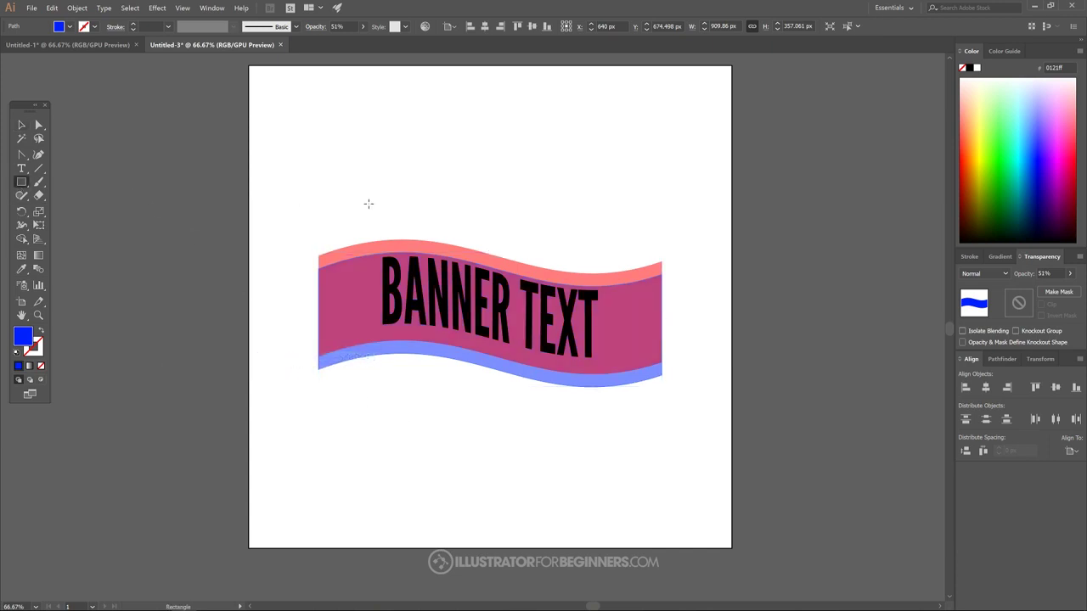
mouse_move(368, 187)
left_mouse_down()
mouse_move(427, 244)
mouse_move(494, 256)
mouse_move(534, 383)
mouse_move(610, 423)
left_mouse_up()
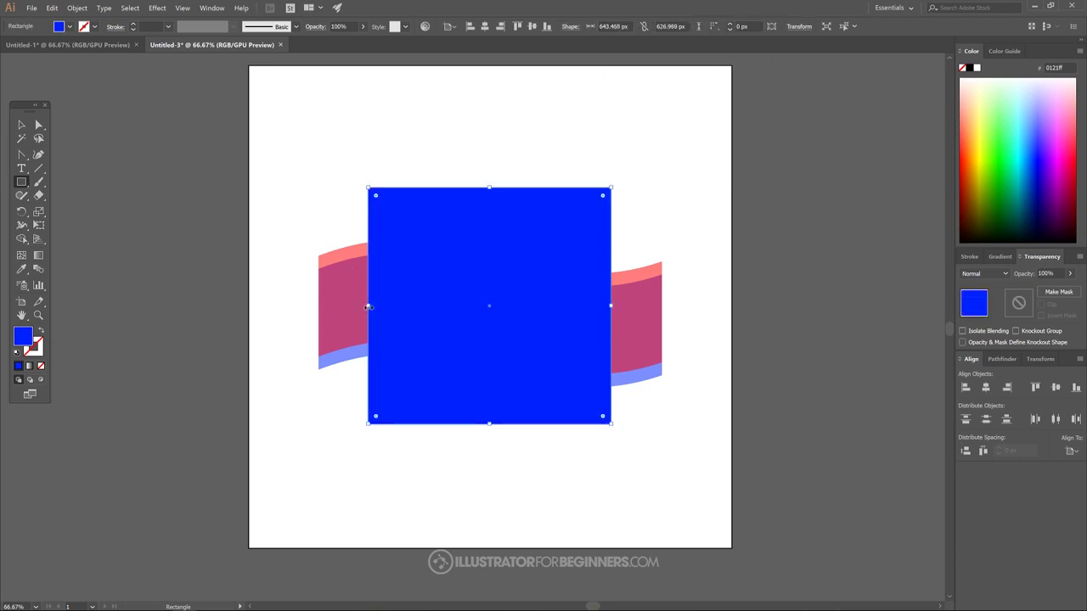
left_click_drag(368, 307, 363, 306)
left_click(361, 26)
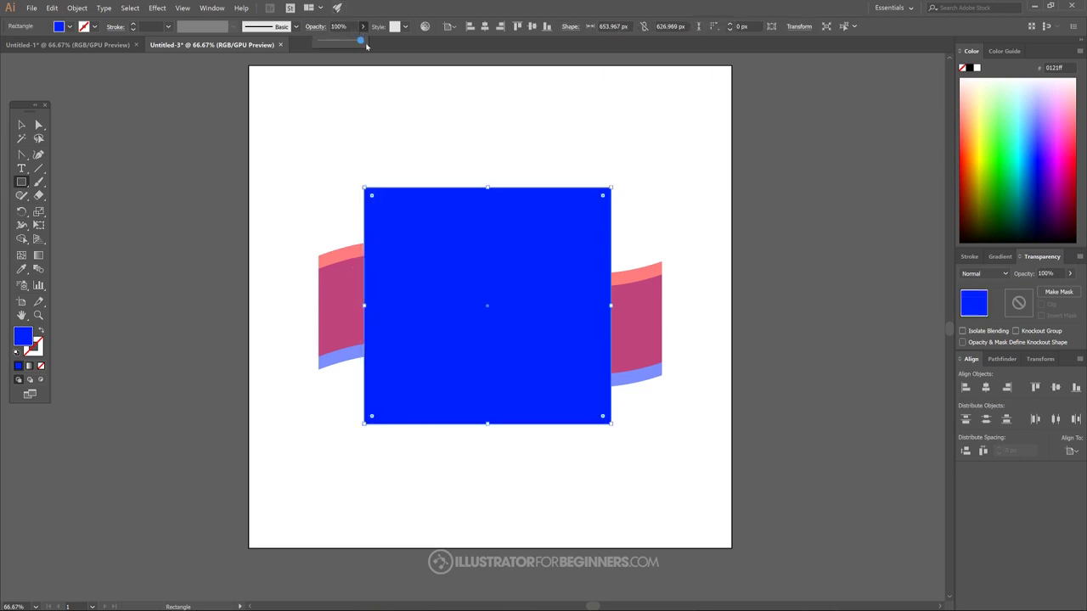
left_click_drag(363, 40, 340, 40)
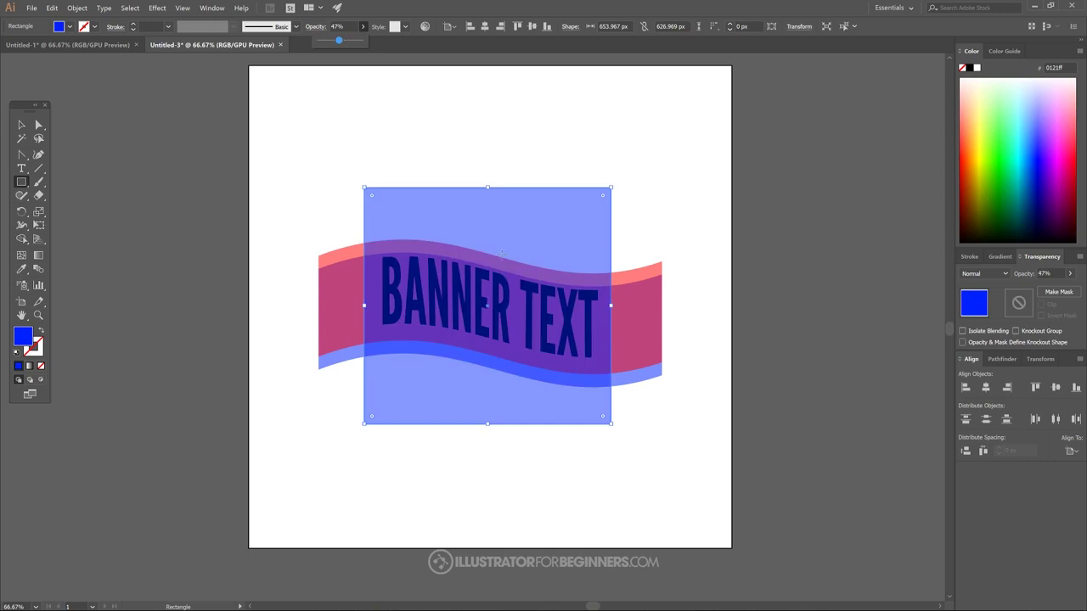
Step: Widen the translucent rectangle to about 711 px and center it horizontally on the artboard
left_click_drag(364, 306, 358, 306)
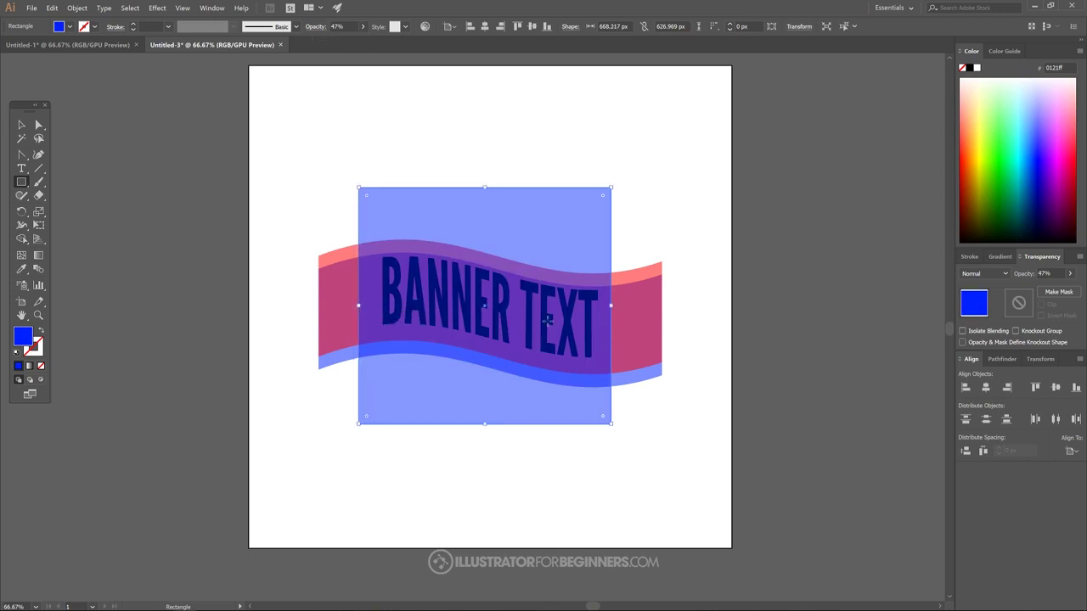
left_click_drag(611, 307, 621, 307)
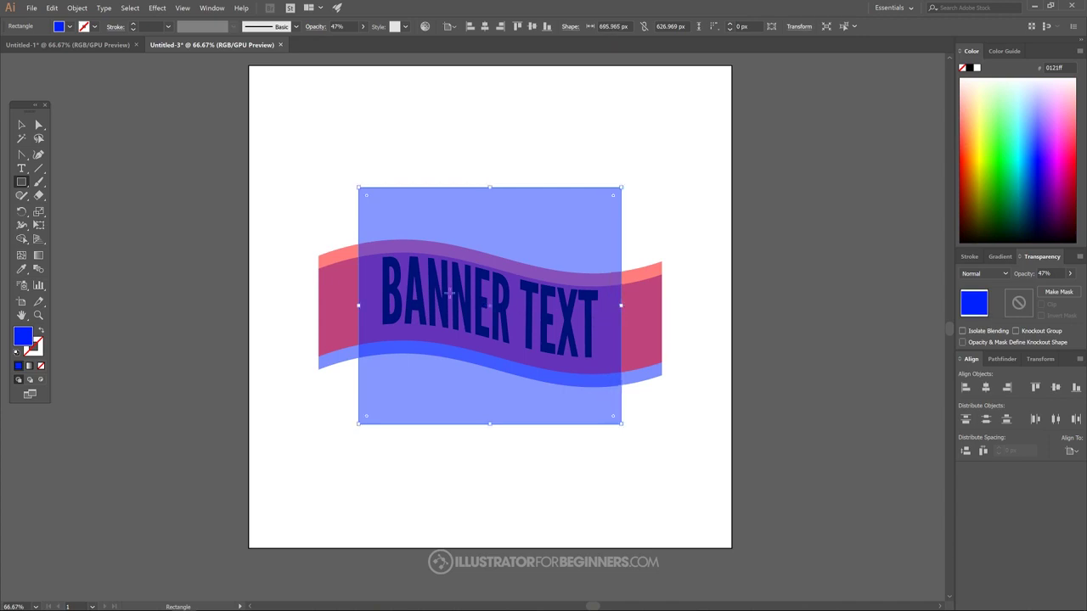
left_click_drag(358, 306, 352, 306)
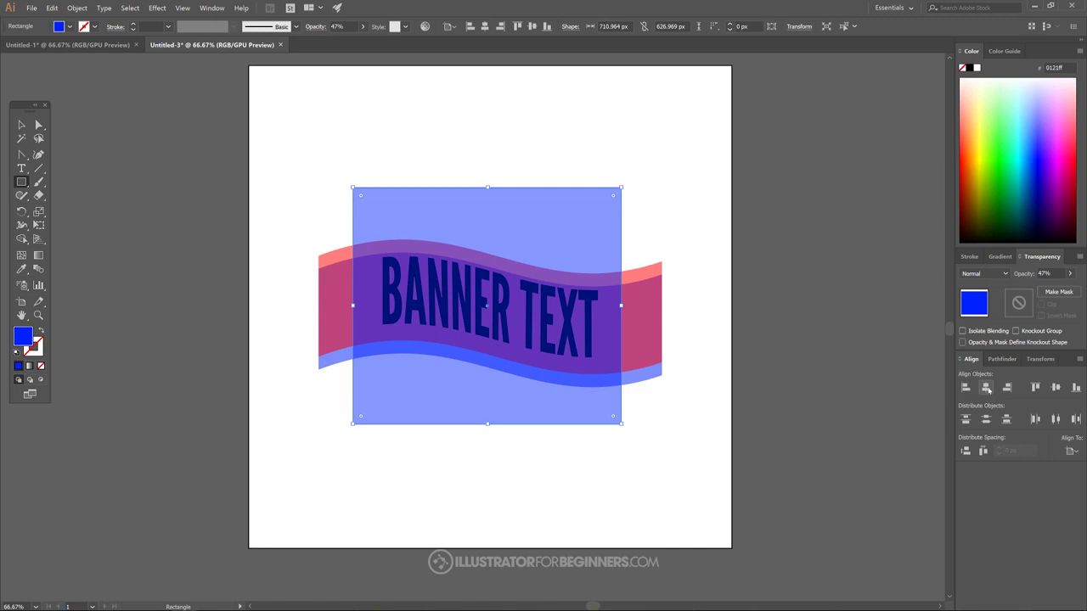
left_click(986, 388)
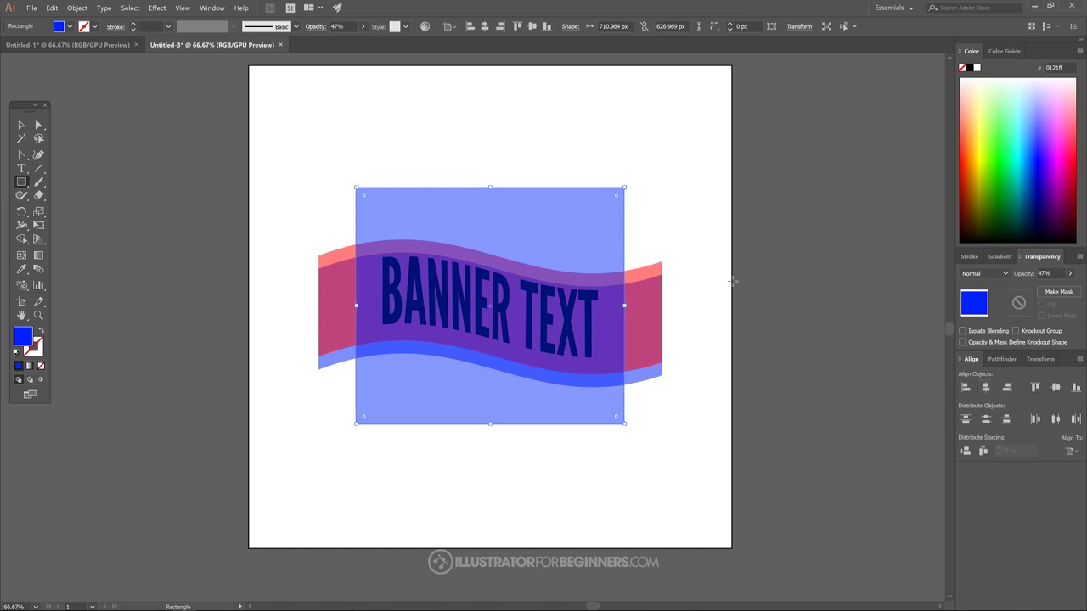
Step: Intersect the rectangle with the red wavy band and fill the resulting shape with red #f20000
left_click(21, 125)
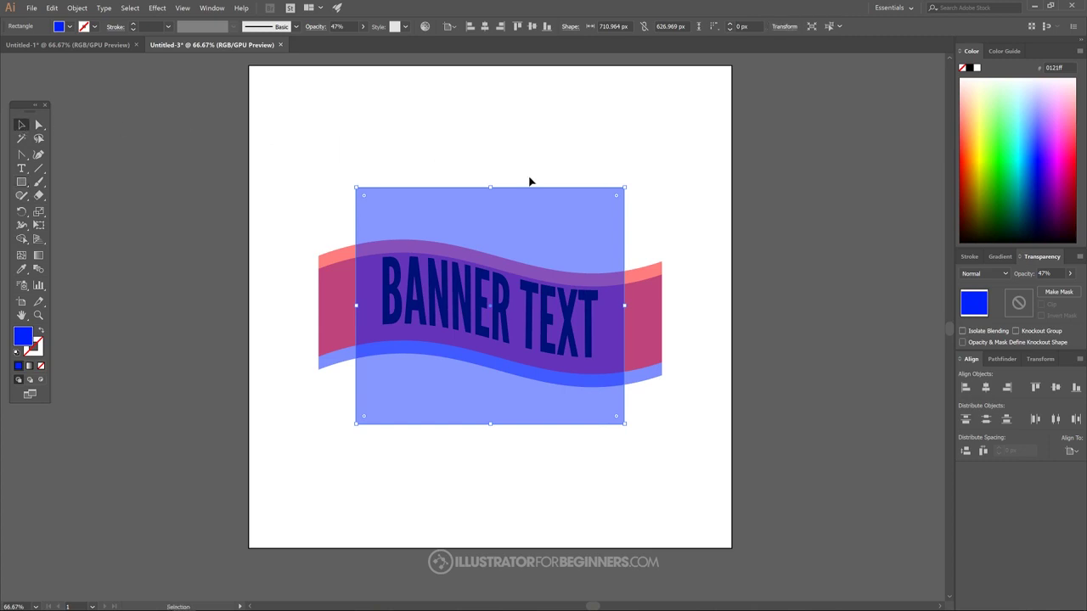
left_click(337, 249, "shift")
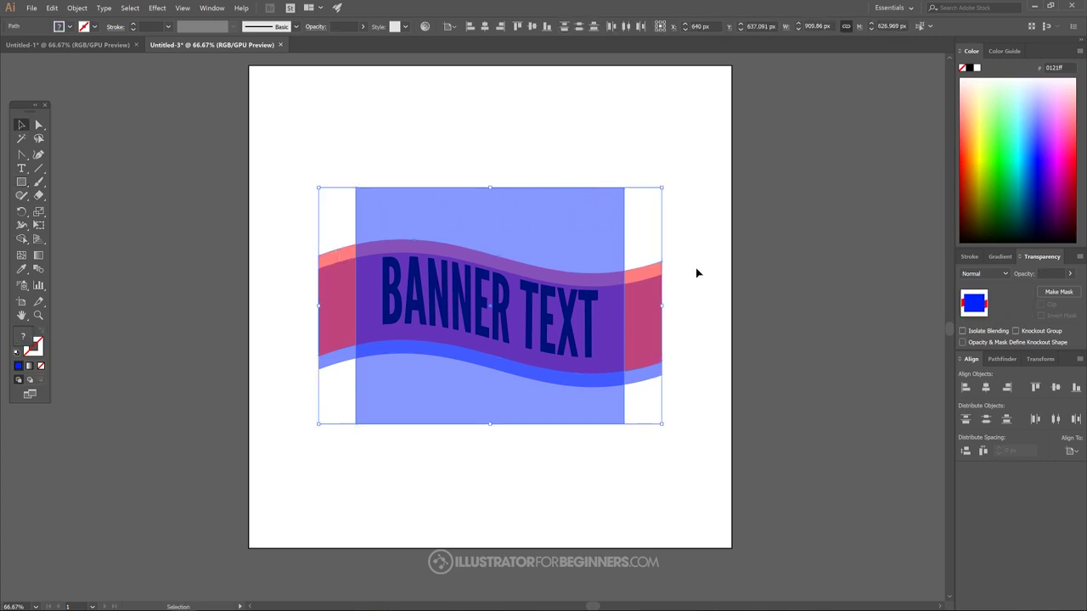
left_click(999, 359)
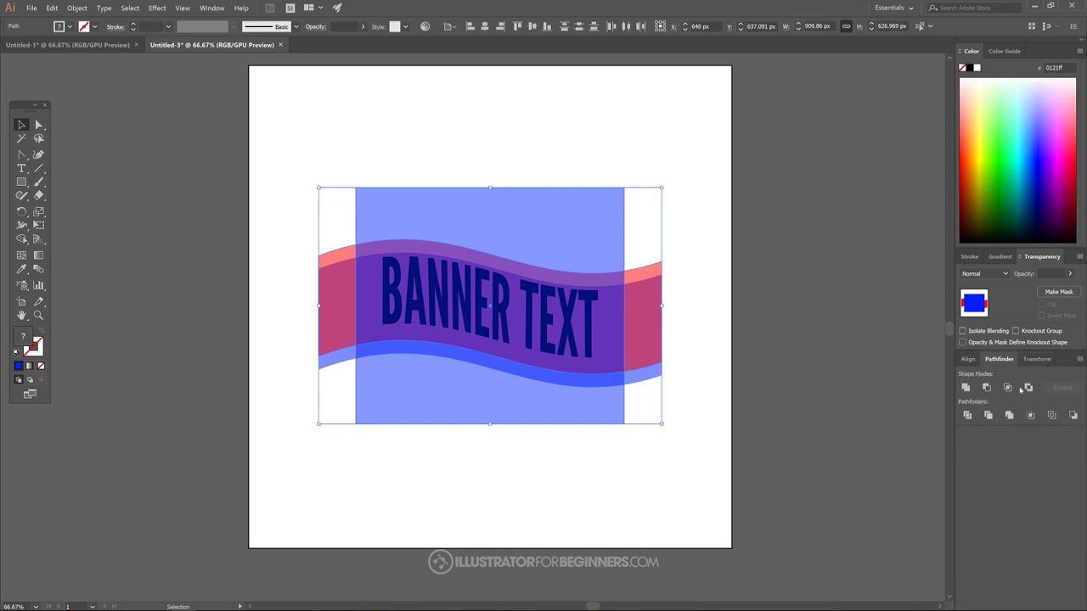
left_click(1008, 388)
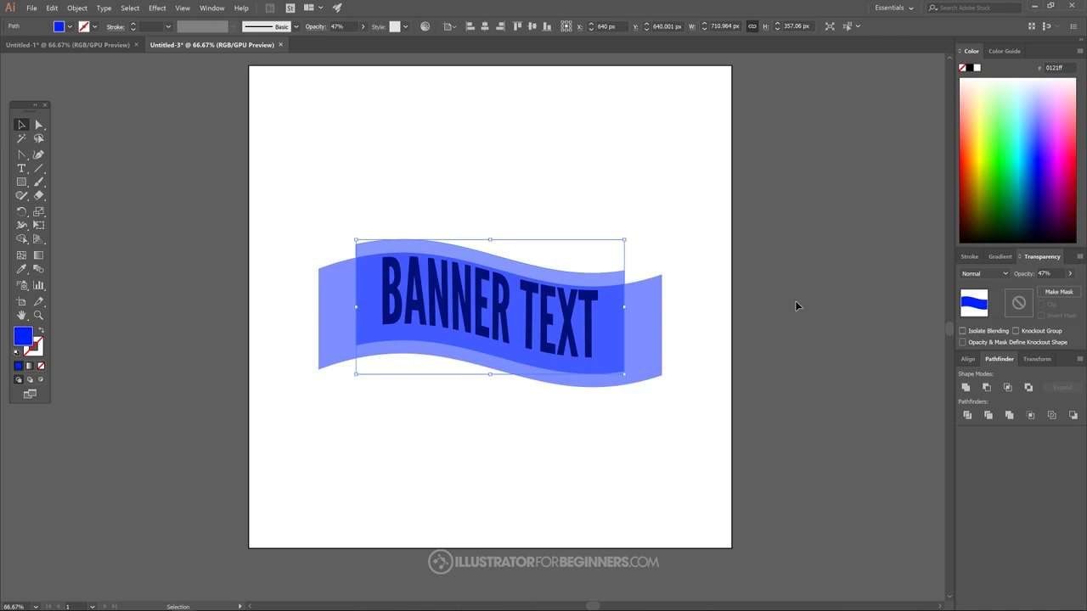
left_click(963, 155)
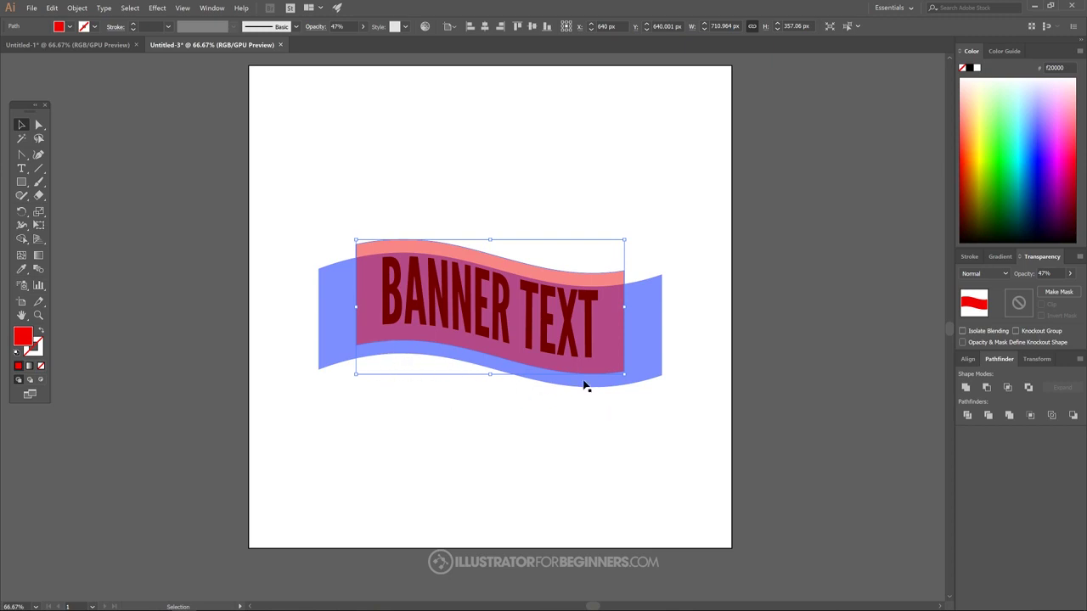
Step: Draw a rectangle about 624 x 540 px over the banner's middle and set its opacity to 58%
left_click(21, 182)
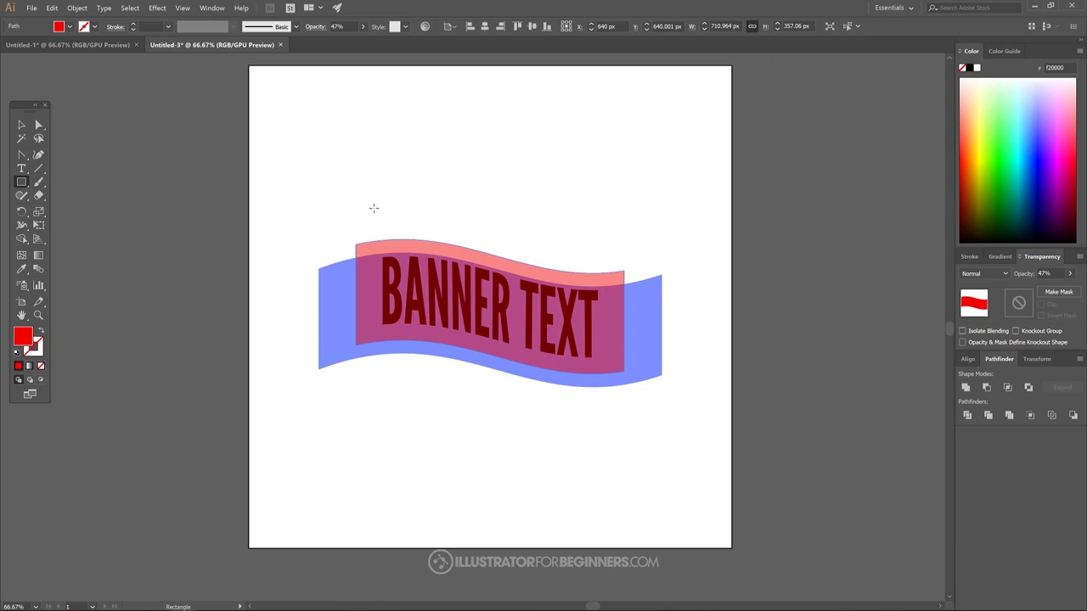
left_click_drag(374, 208, 608, 410)
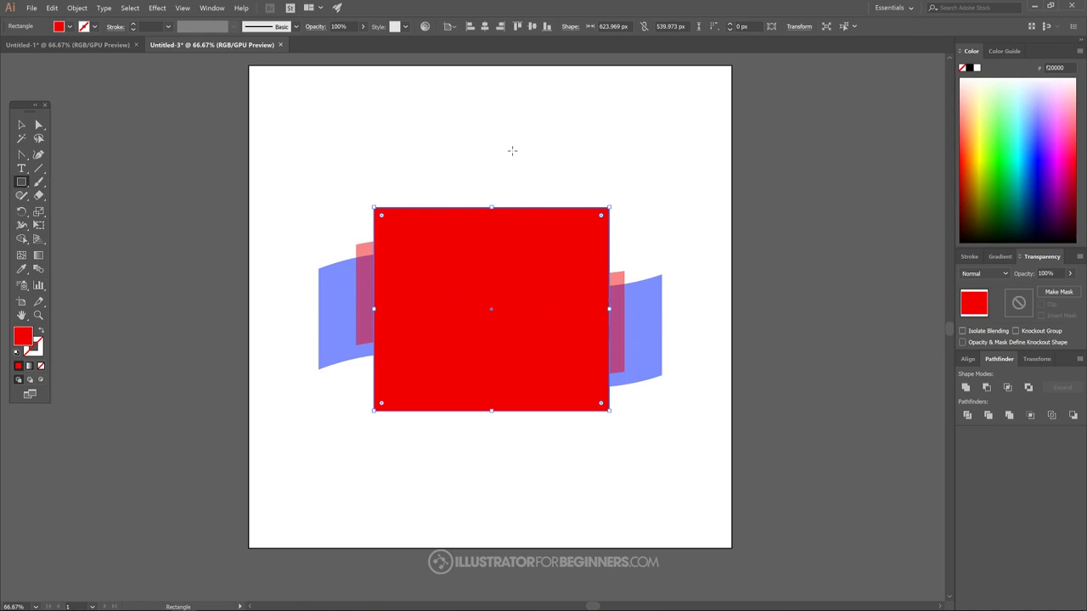
left_click(363, 26)
mouse_move(363, 42)
left_mouse_down()
mouse_move(331, 42)
mouse_move(343, 42)
left_mouse_up()
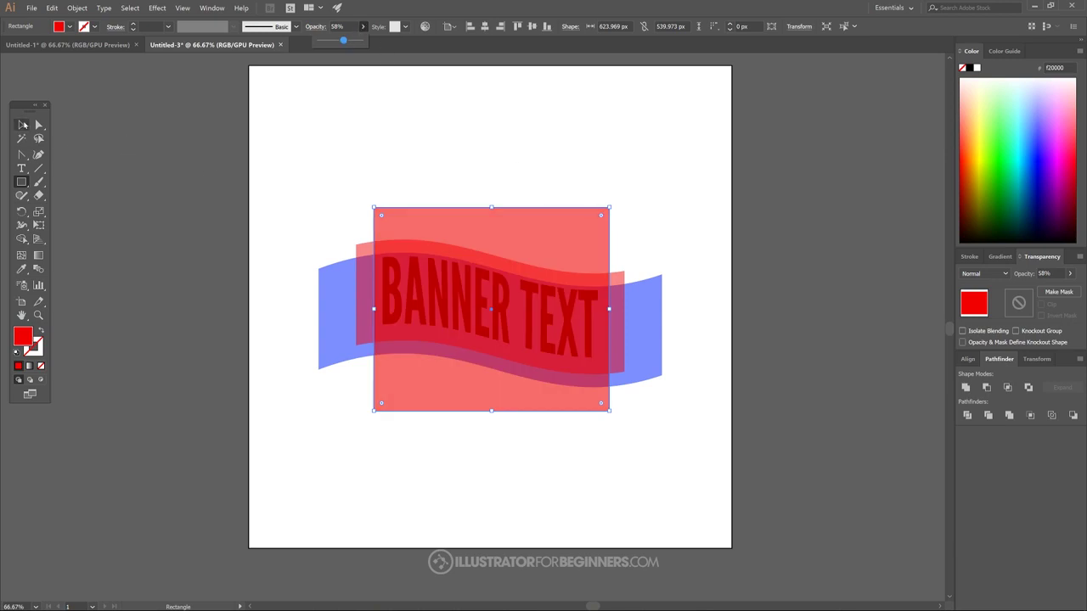
Step: Center the translucent rectangle horizontally on the artboard and subtract it from the blue wavy band with Minus Front
left_click(21, 125)
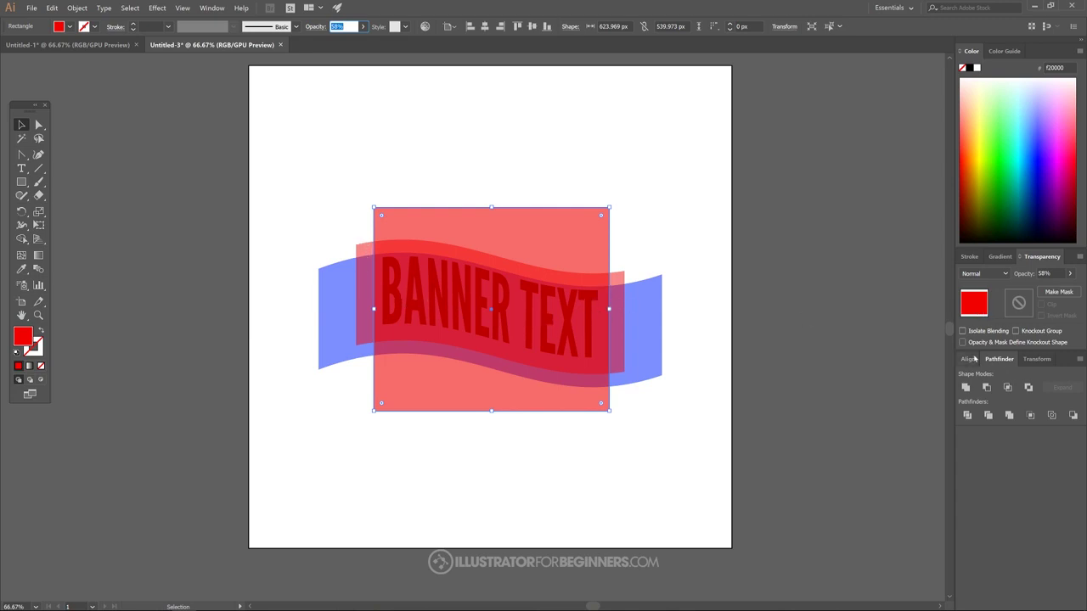
left_click(970, 360)
left_click(985, 387)
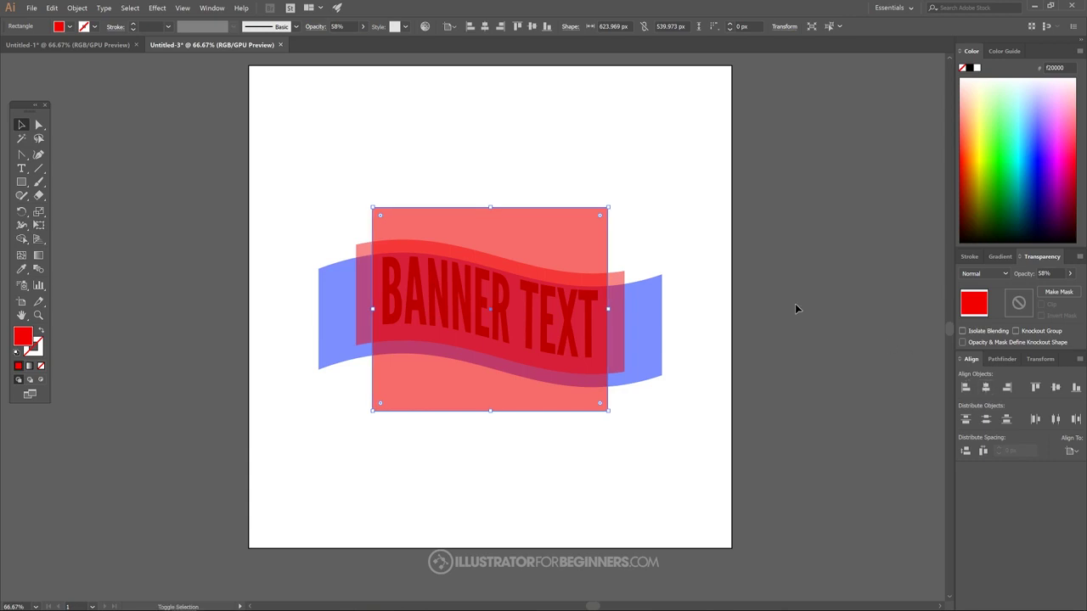
left_click(654, 296, "shift")
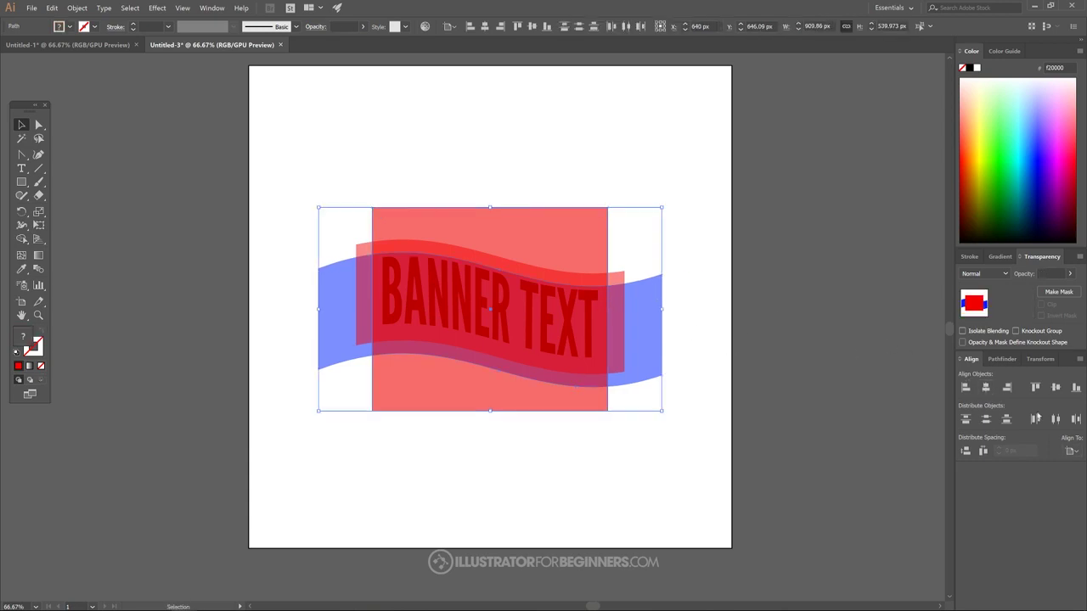
left_click(995, 361)
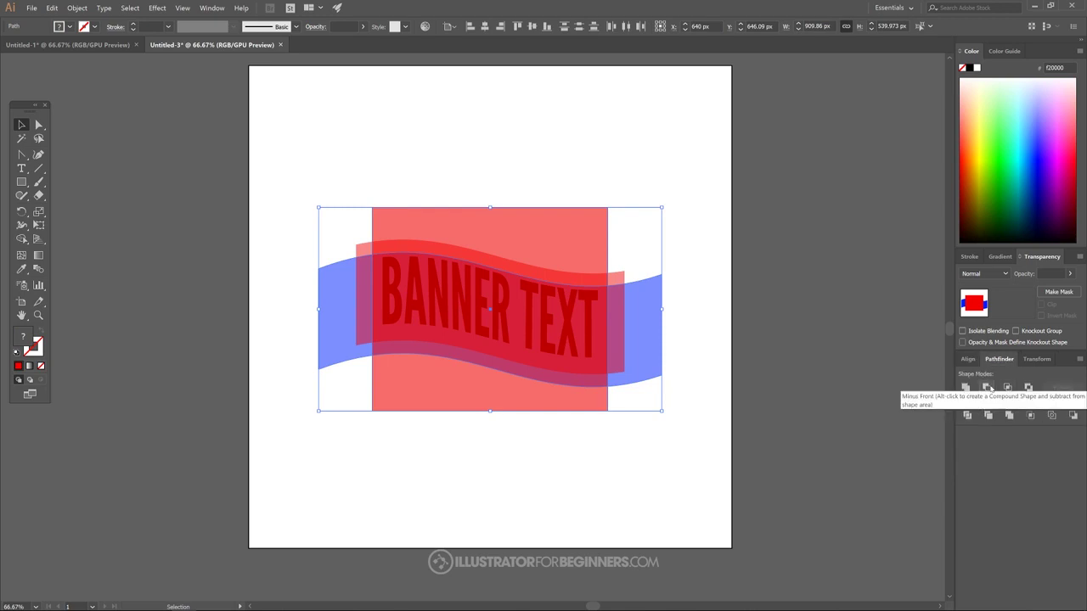
left_click(987, 387)
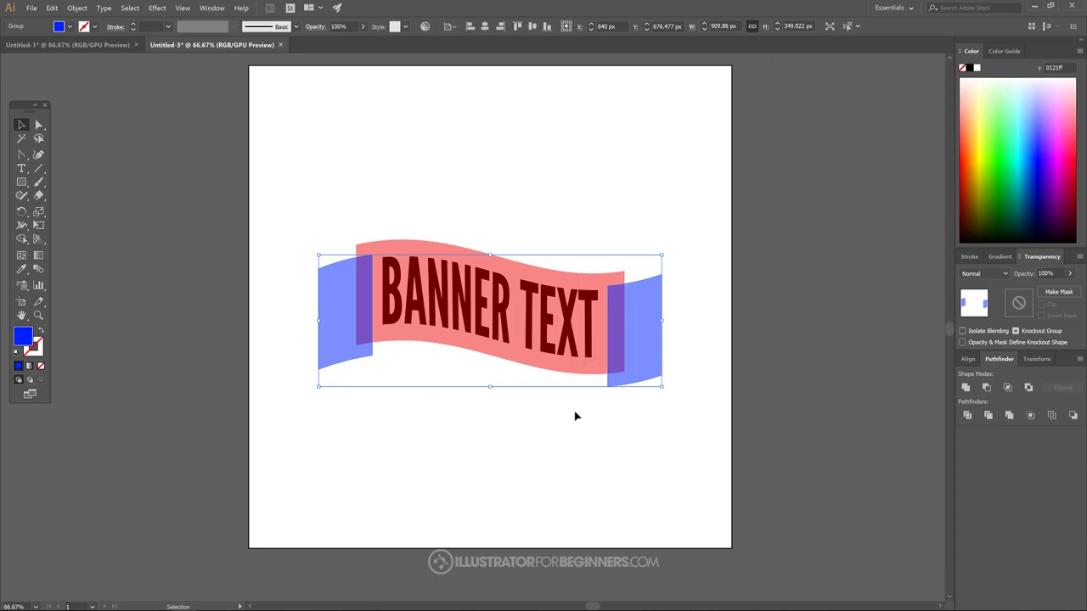
Step: Send the group of two blue tail pieces to the back
right_click(645, 291)
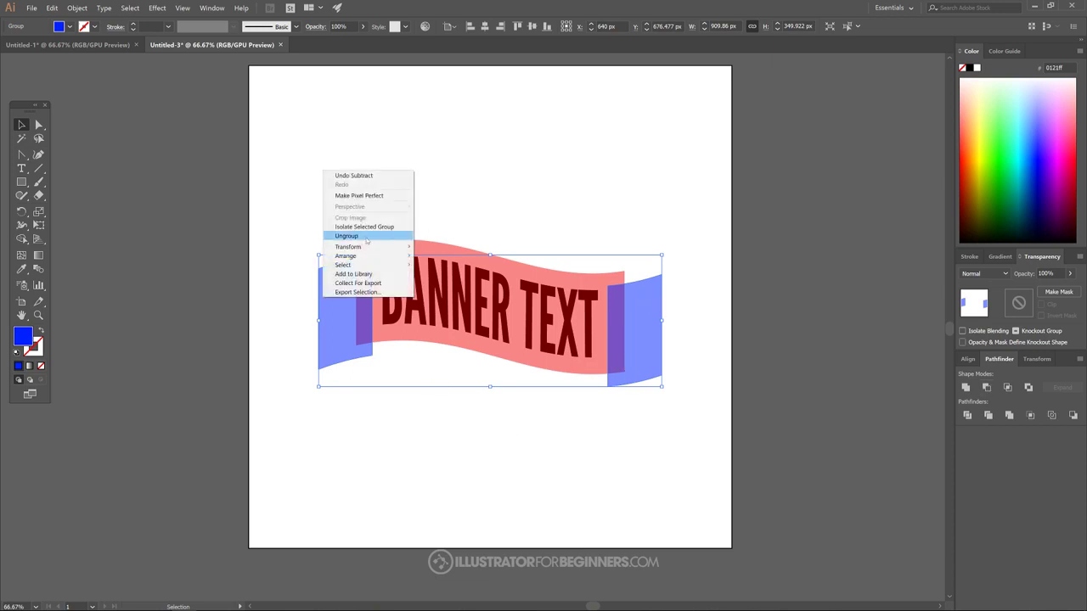
mouse_move(360, 256)
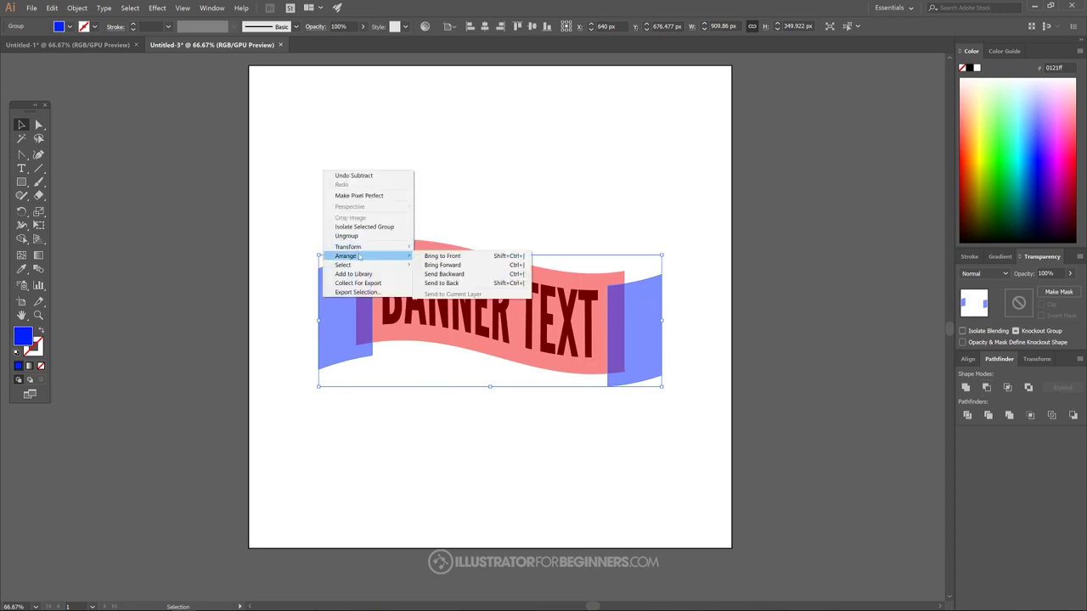
left_click(450, 289)
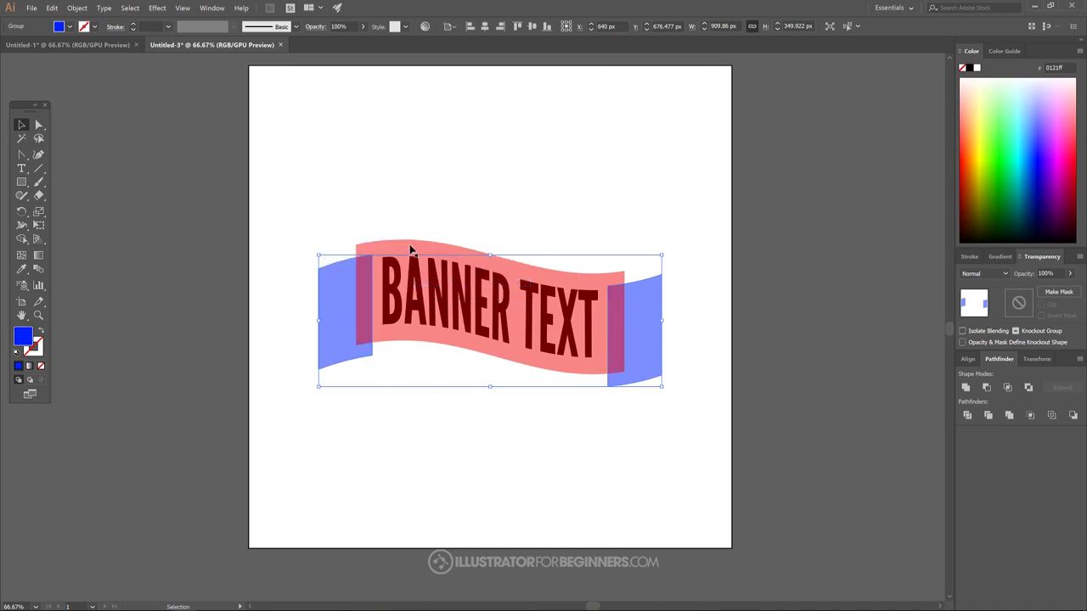
Step: Place the red wavy band behind the banner text and fill the text with white
left_click(362, 270)
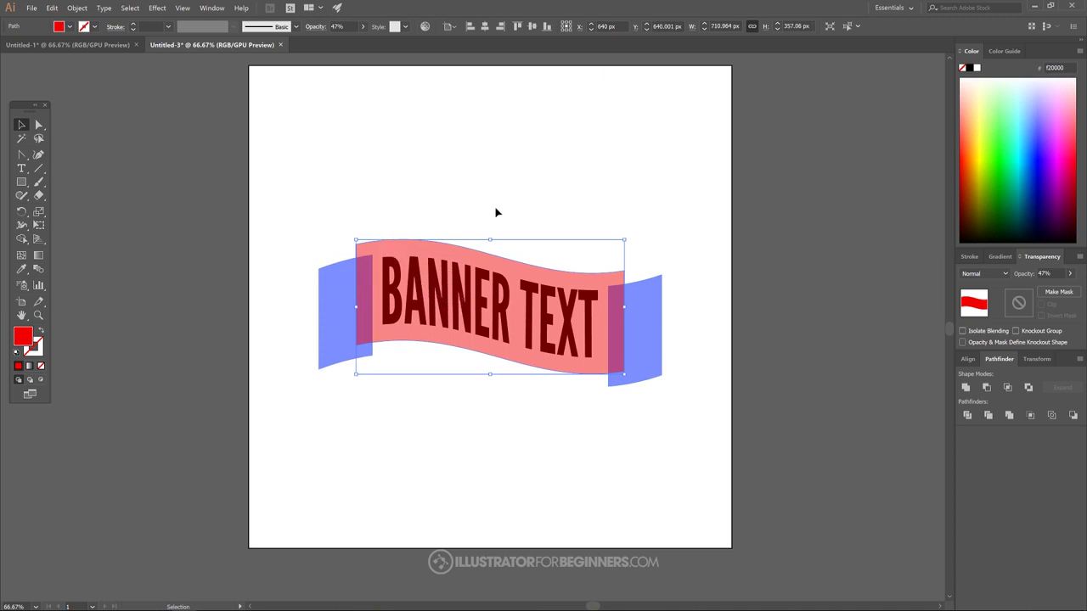
key("a")
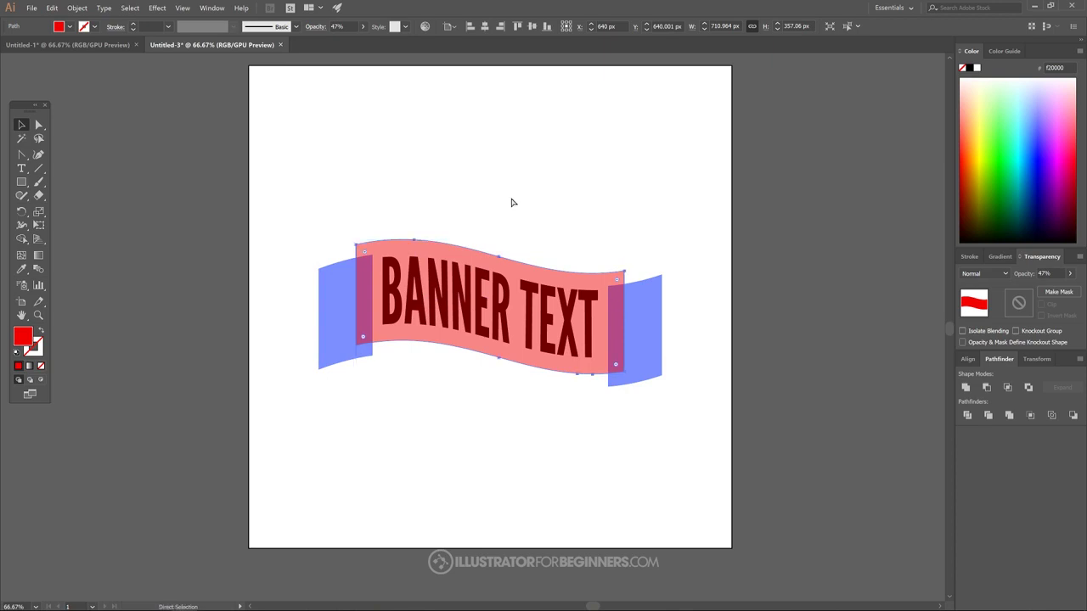
key("v")
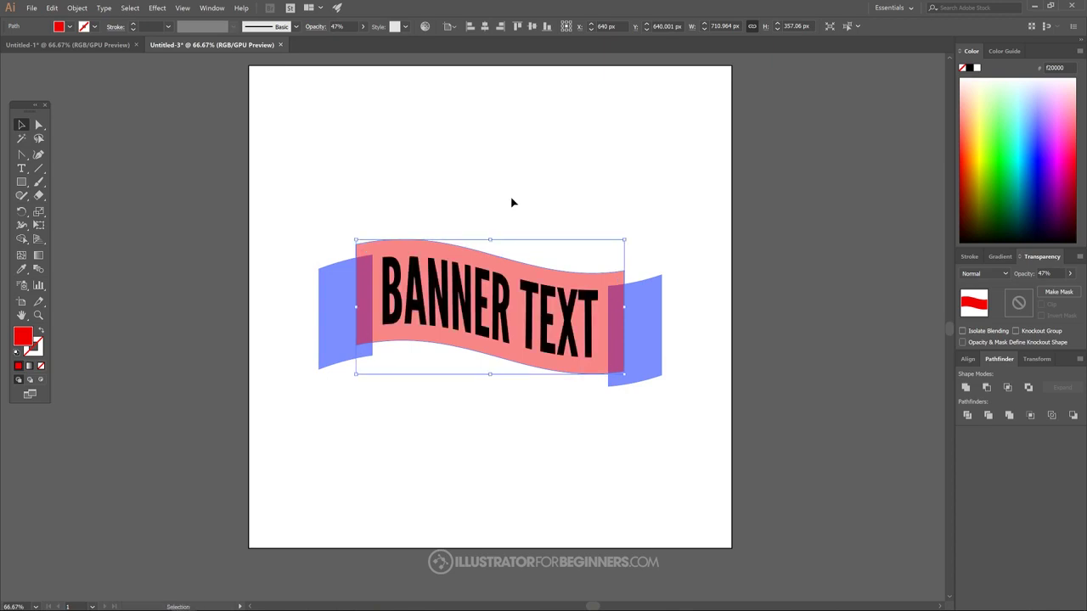
left_click(501, 307)
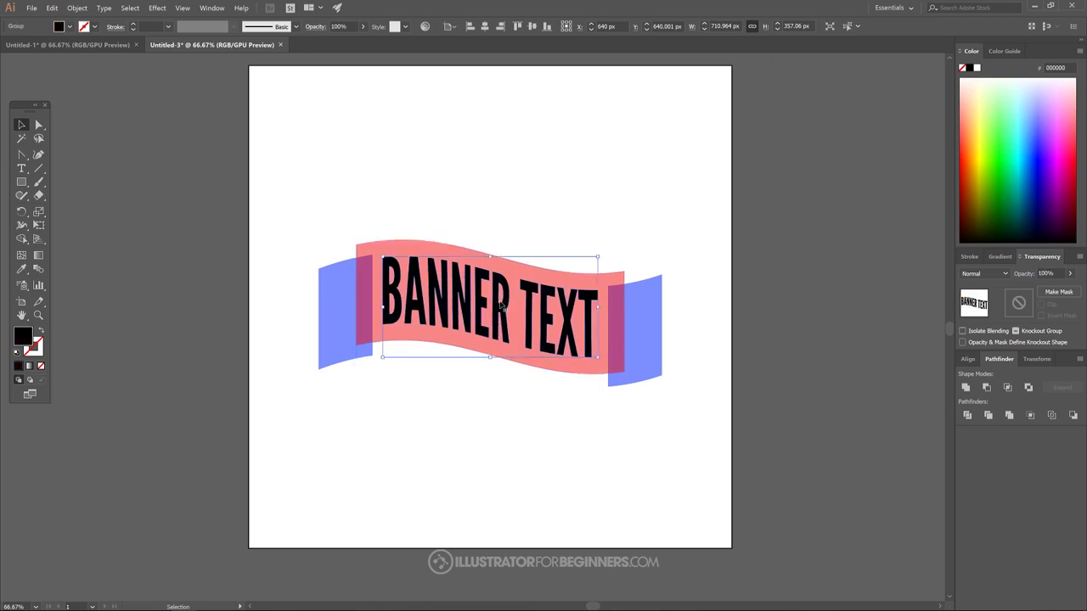
left_click(977, 68)
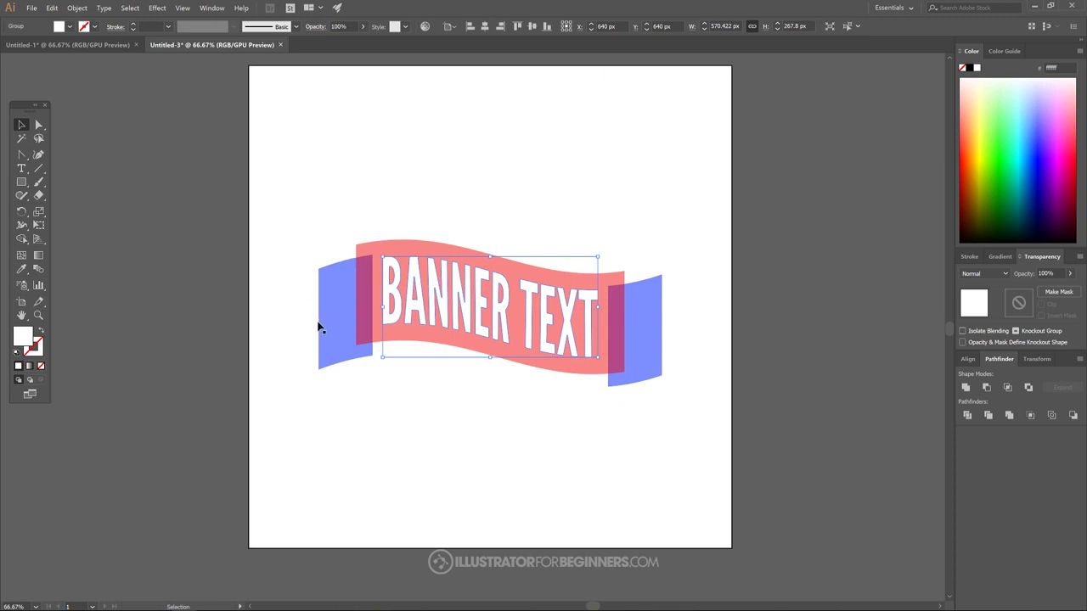
Step: Check the finished banner in Untitled-1, and in Untitled-3 add an anchor point midway along each blue tail's outer edge
left_click(93, 45)
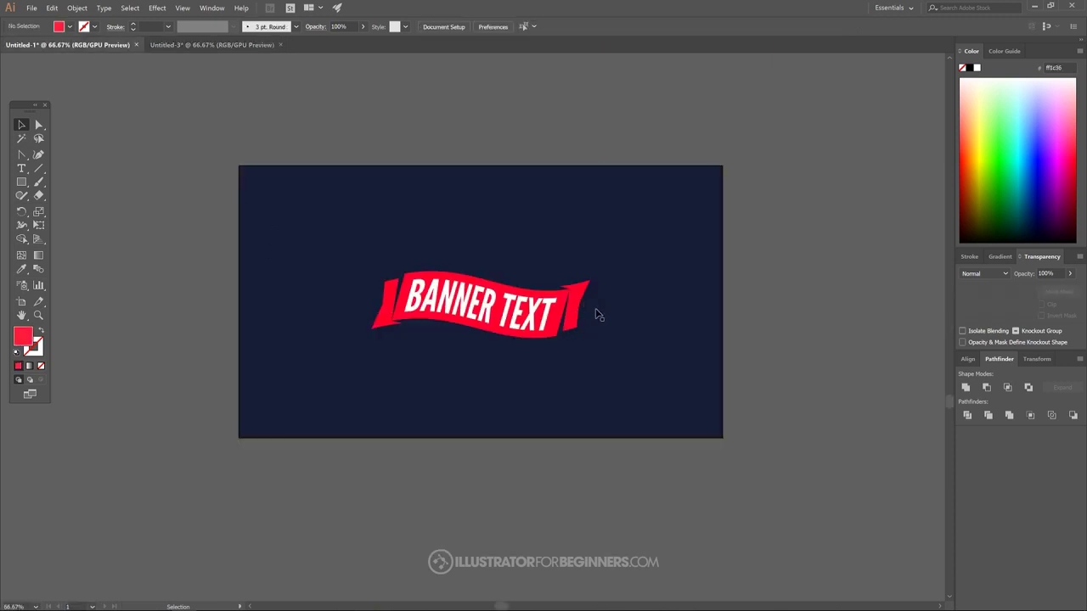
left_click(212, 45)
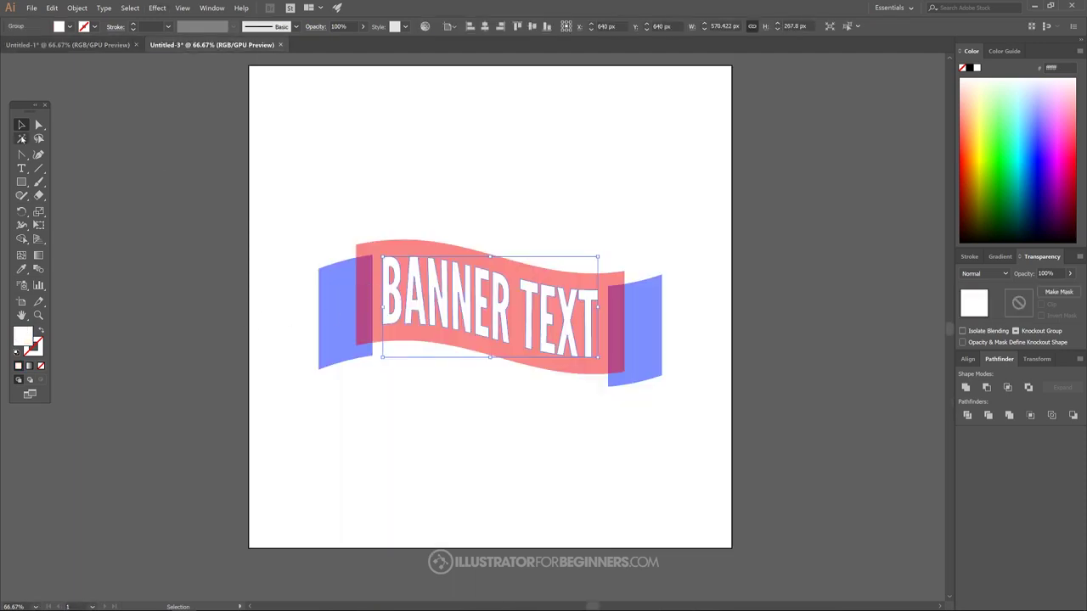
left_click(22, 154)
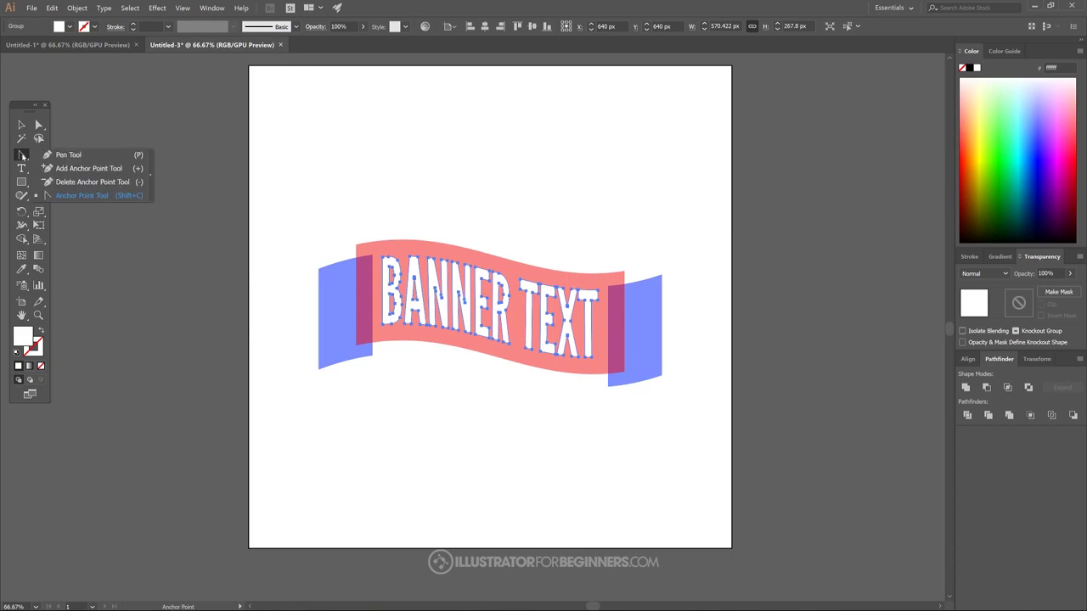
left_click(88, 169)
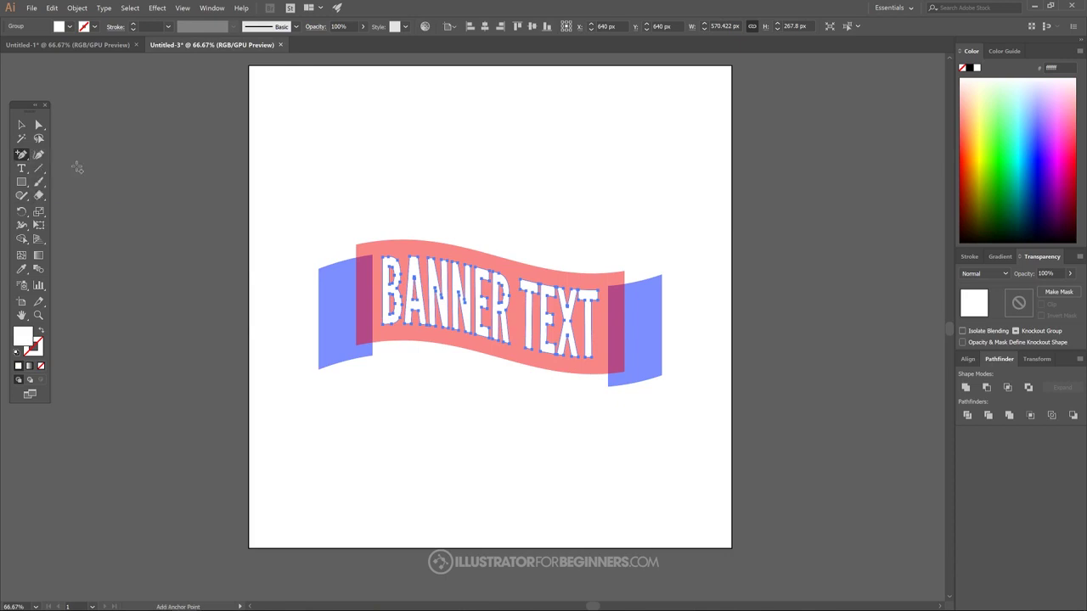
left_click(320, 315)
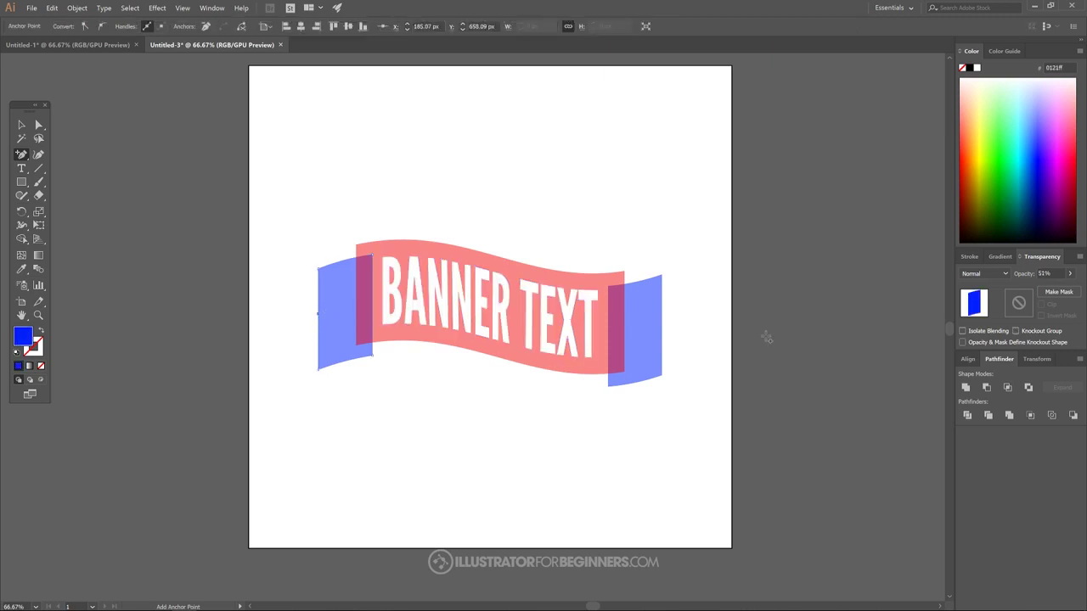
left_click(662, 328)
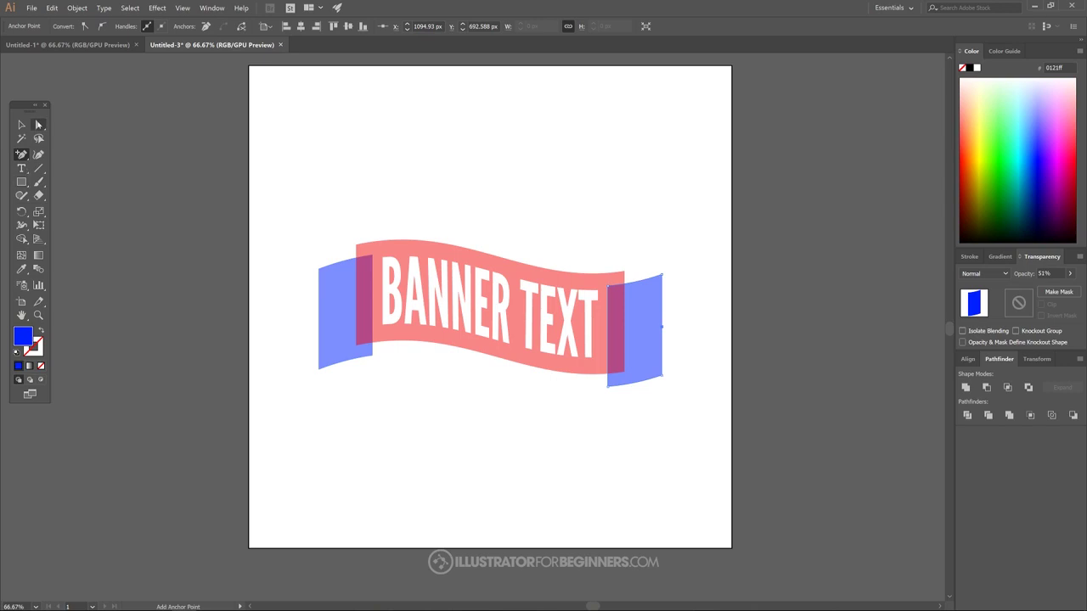
Step: Notch the blue tails by moving their outer mid-edge anchor points inward, about 15 px on the right tail and 25 px on the left
left_click(38, 125)
left_click(661, 327)
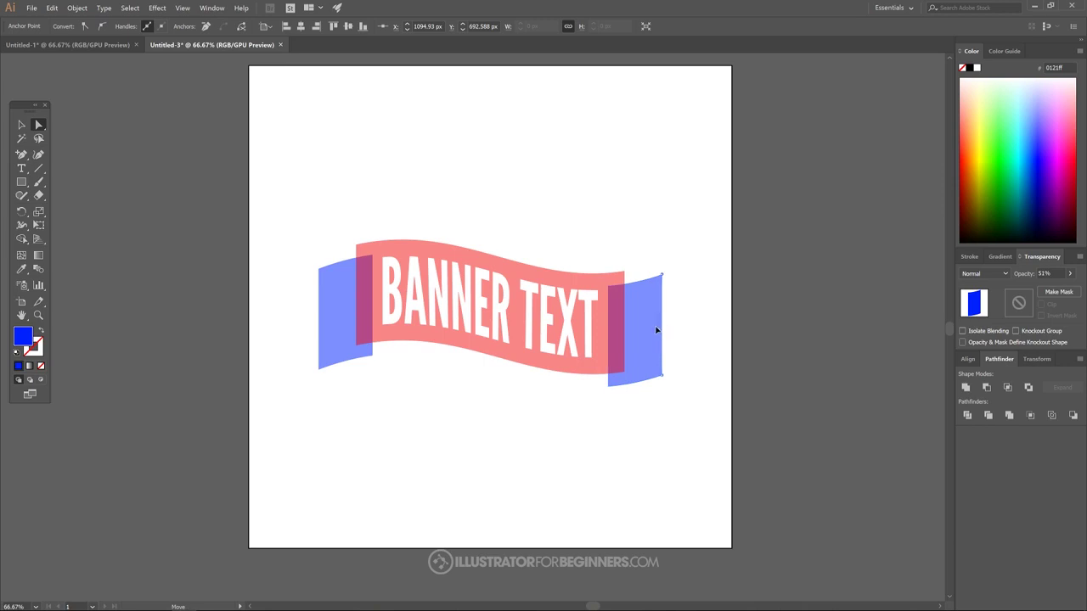
left_click_drag(657, 329, 648, 330)
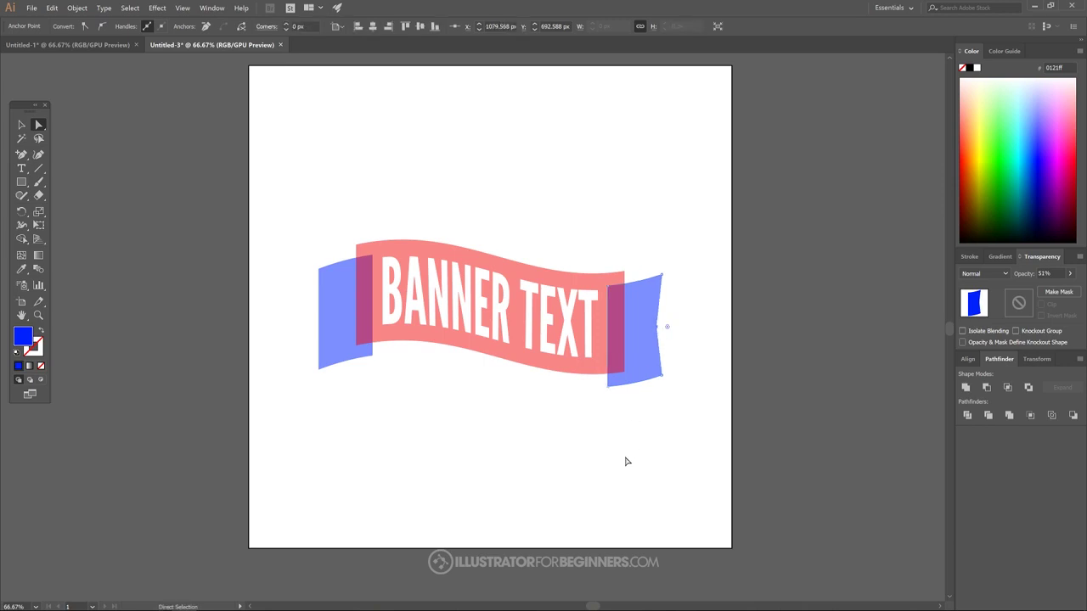
left_click(332, 311)
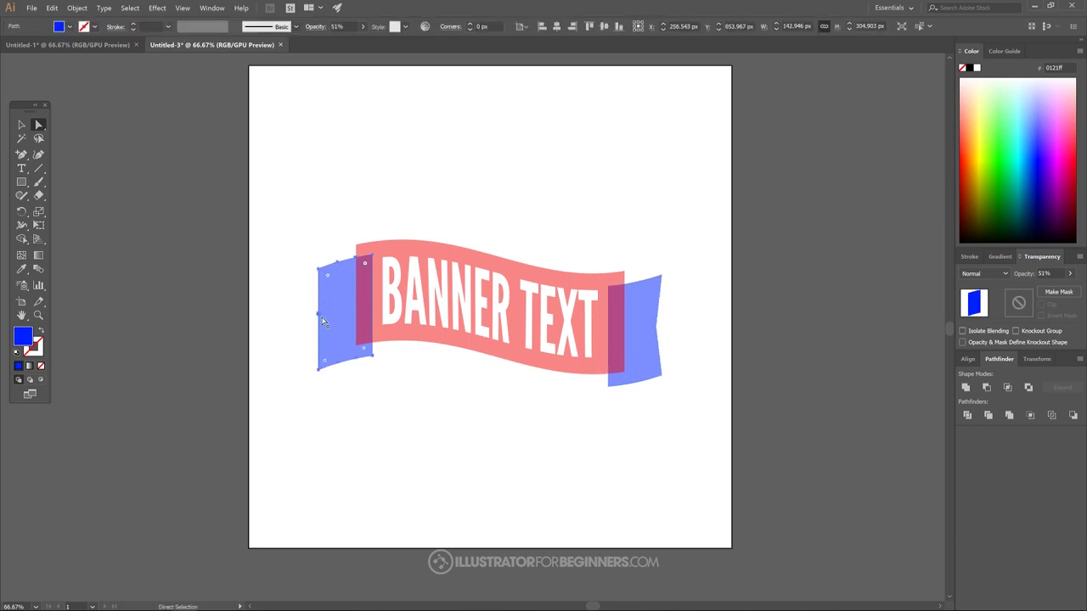
left_click(320, 315)
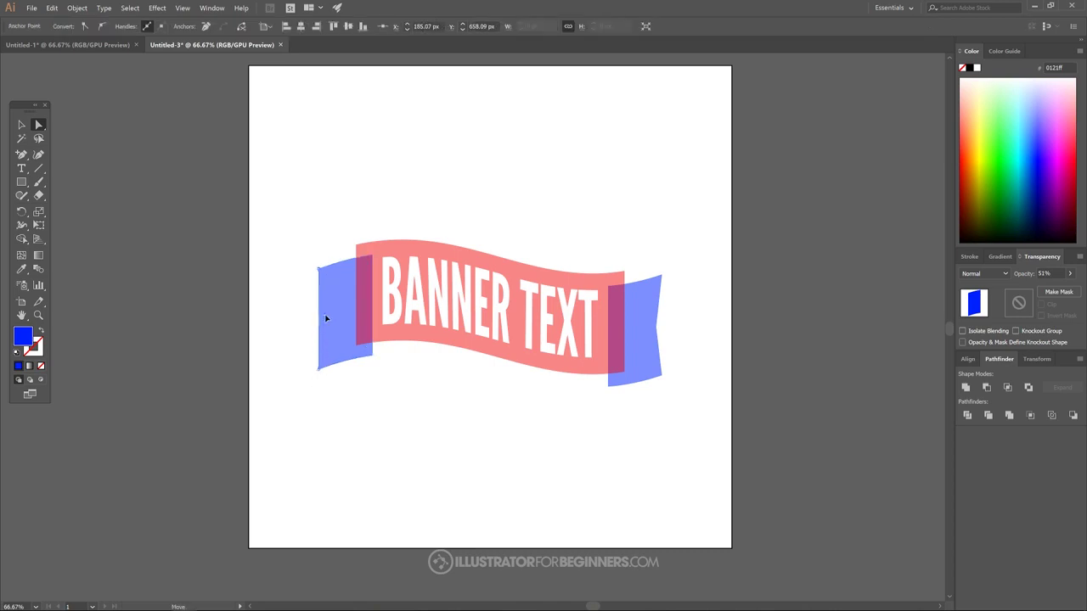
left_click_drag(328, 317, 327, 316)
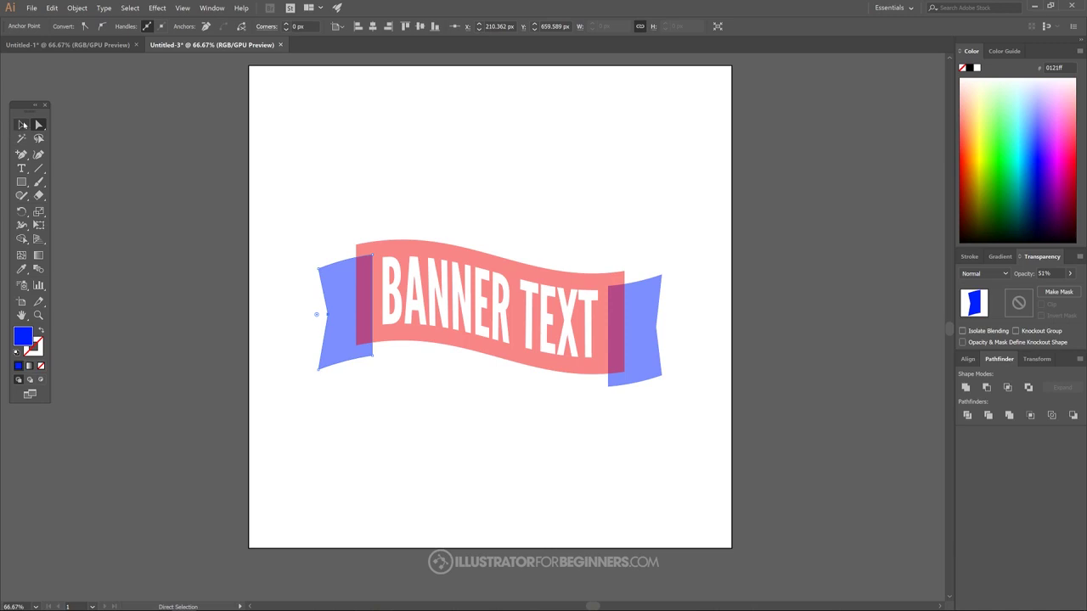
Step: Ungroup the two blue tail pieces and deselect them
left_click(22, 125)
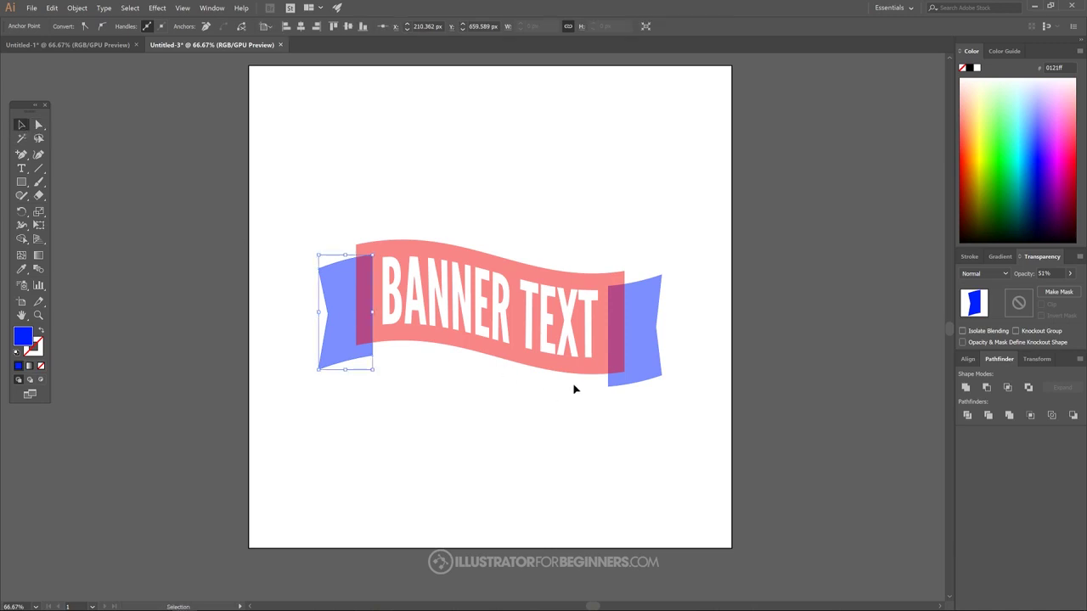
left_click(657, 299)
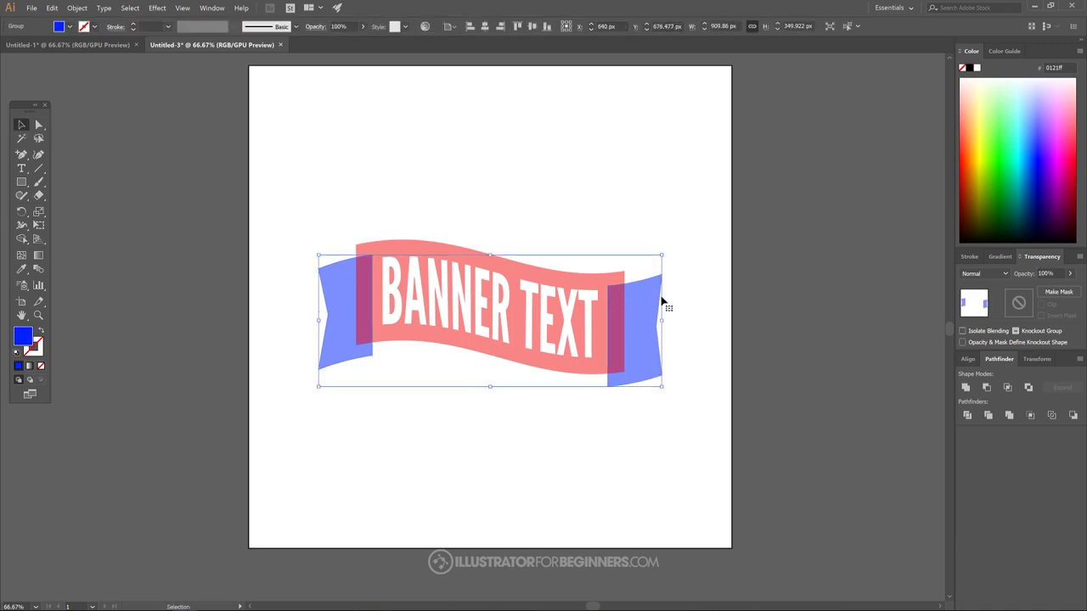
left_click(83, 10)
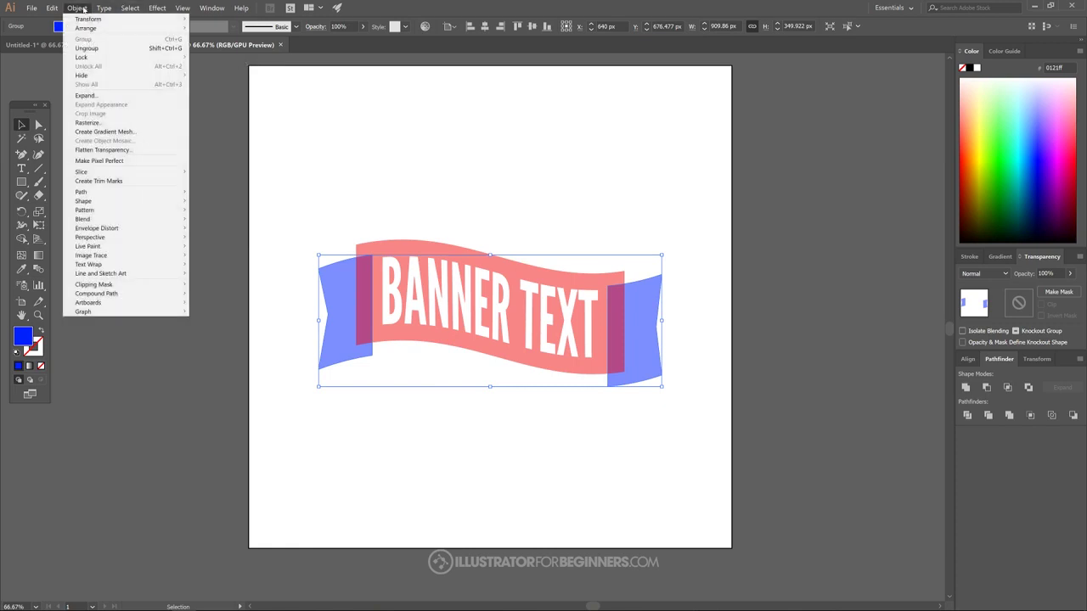
left_click(90, 49)
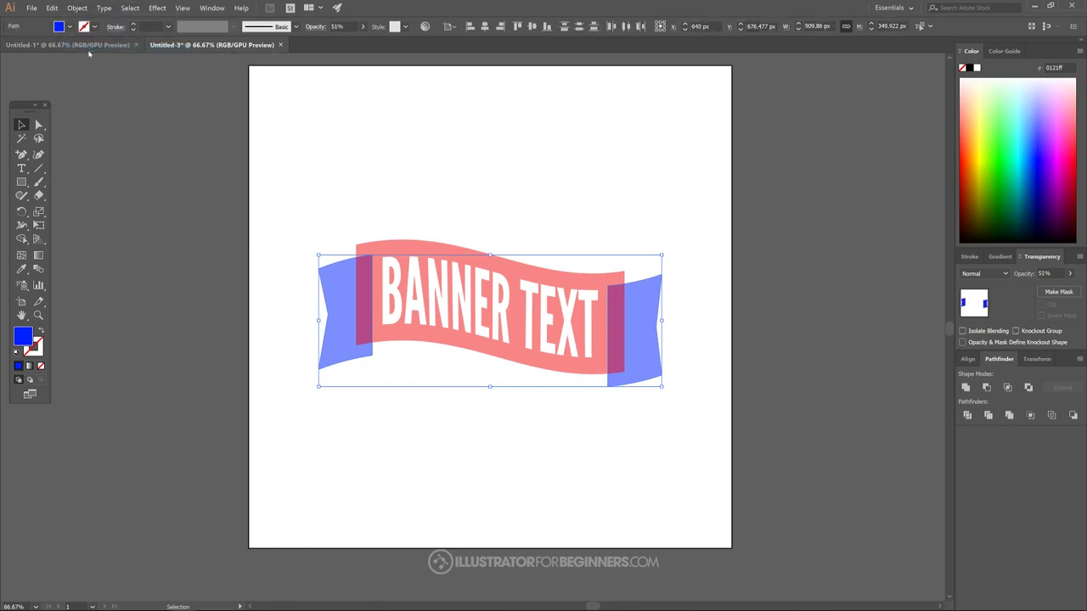
left_click(670, 263)
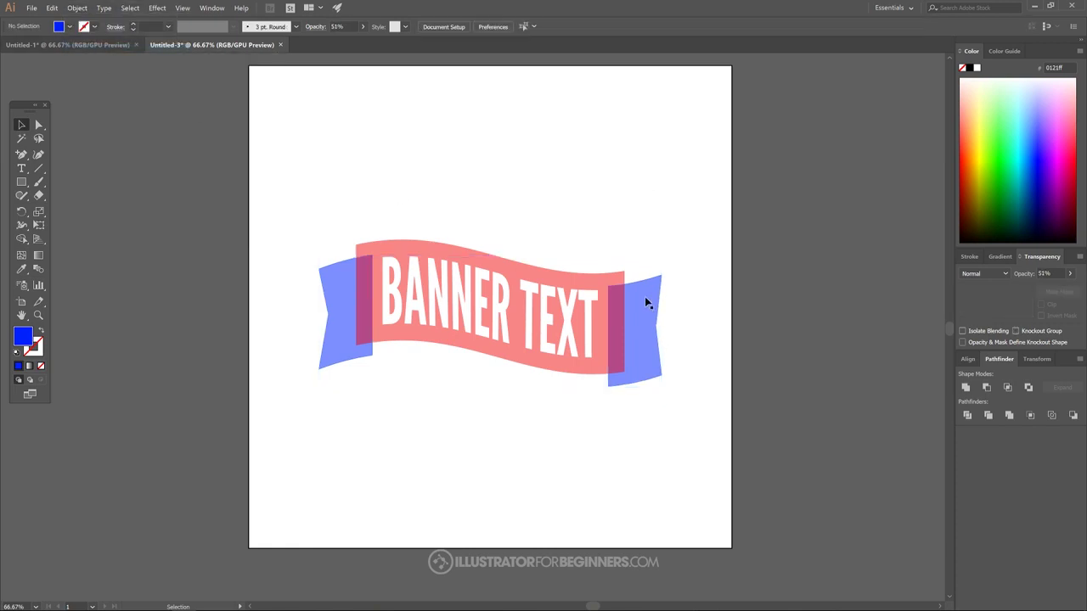
Step: Move the right blue tail straight up so its top sits above the band's end, and lower the left tail about 12 px
left_click(644, 297)
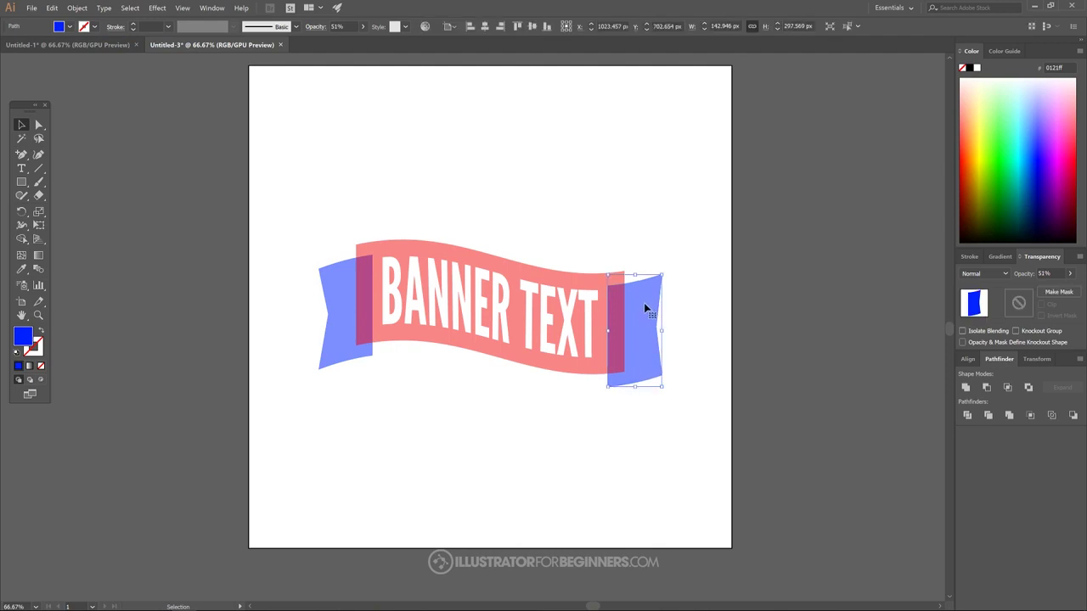
left_click_drag(643, 312, 641, 292)
left_click_drag(642, 289, 641, 287)
left_click_drag(341, 287, 341, 292)
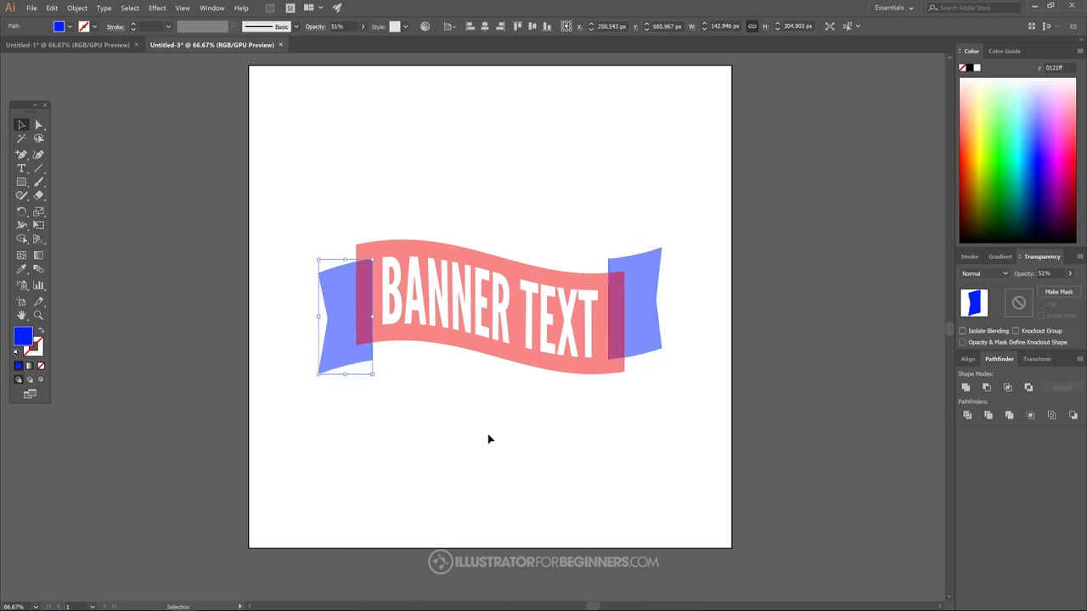
left_click(612, 168)
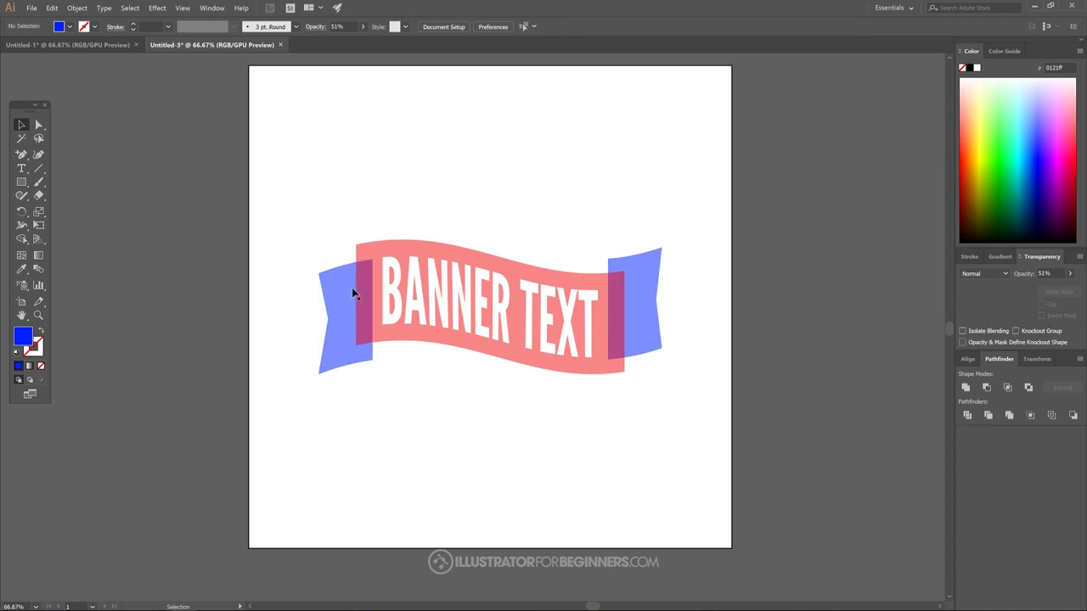
Step: In Untitled-3, draw a narrow wedge about 33 x 267 px along the band's left edge with the Pen tool and fill it black (000000)
key("ctrl+Tab")
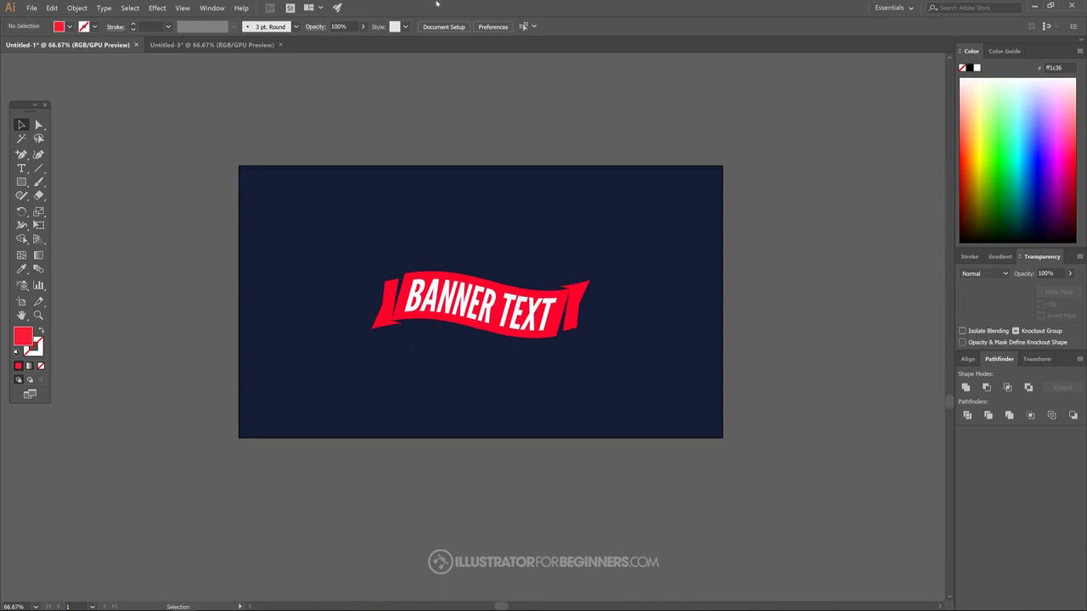
left_click(219, 43)
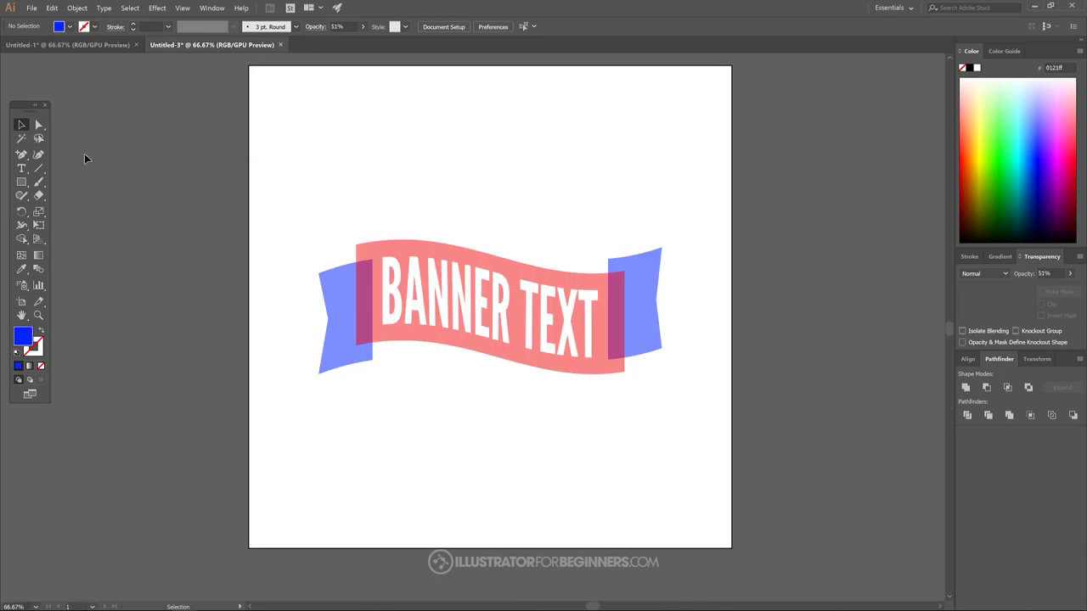
left_click(23, 156)
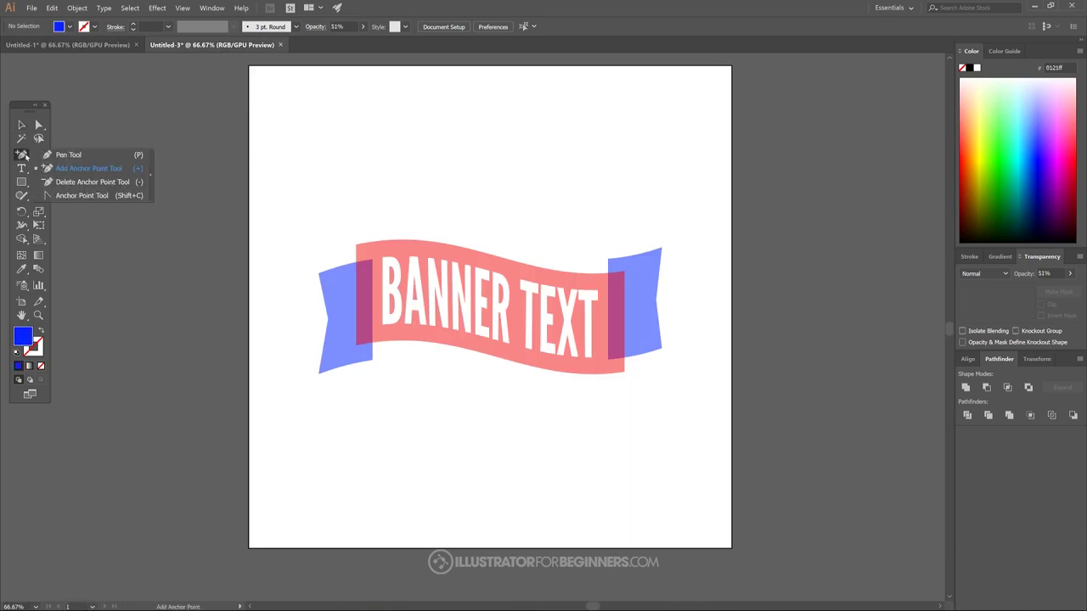
left_click(68, 156)
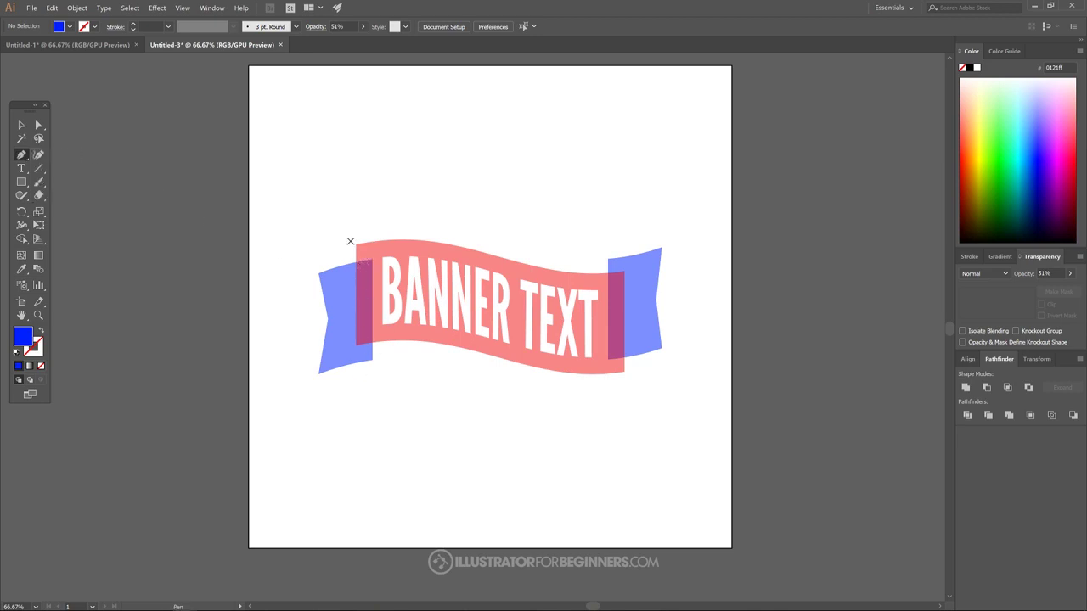
left_click(355, 346)
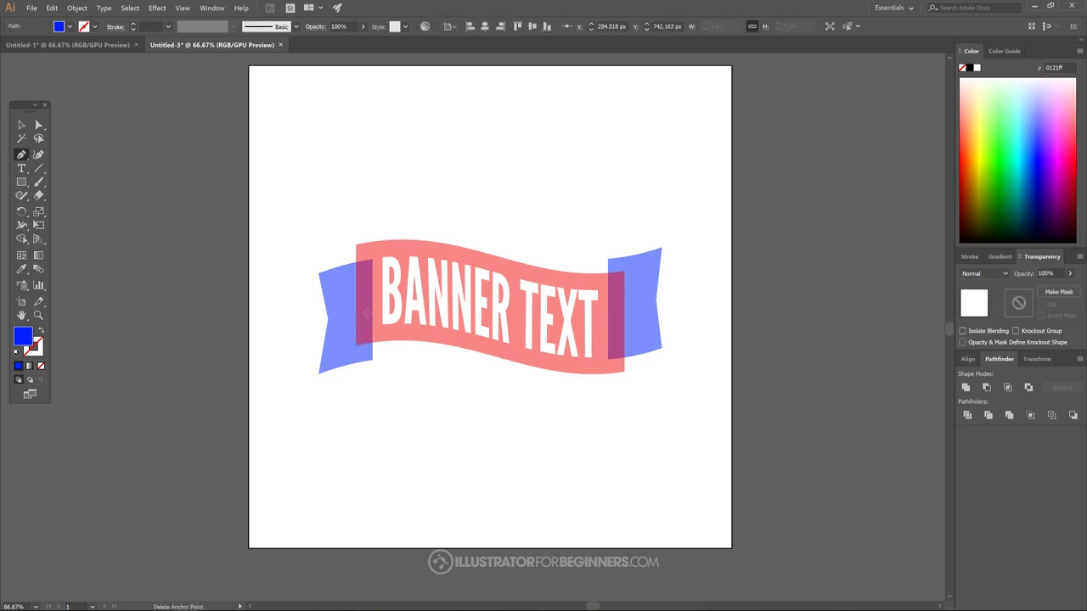
left_click(356, 246)
left_click_drag(356, 245, 340, 259)
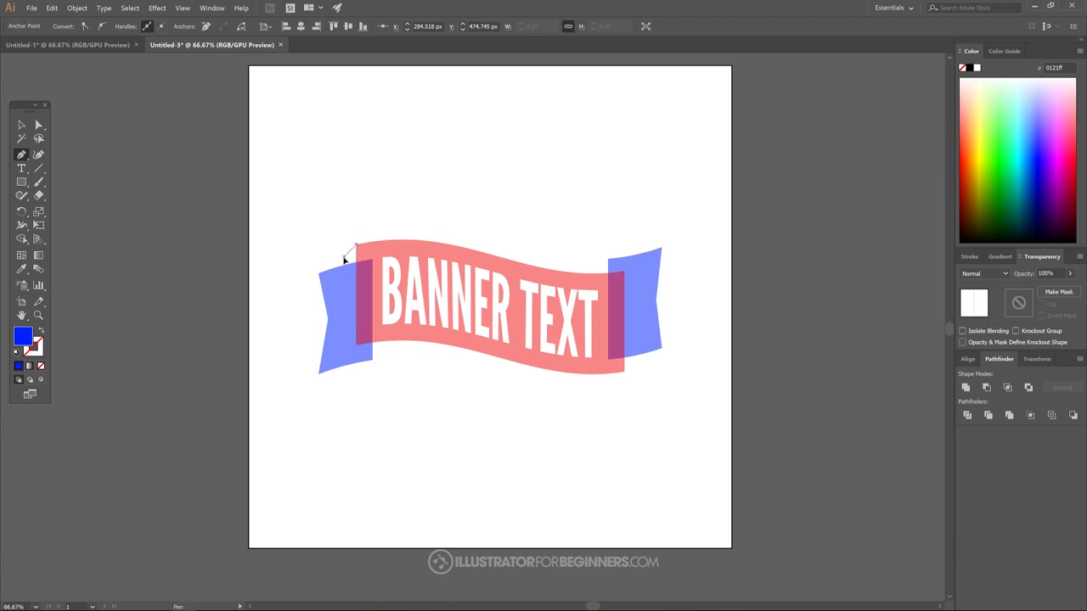
left_click(342, 288)
left_click(356, 344)
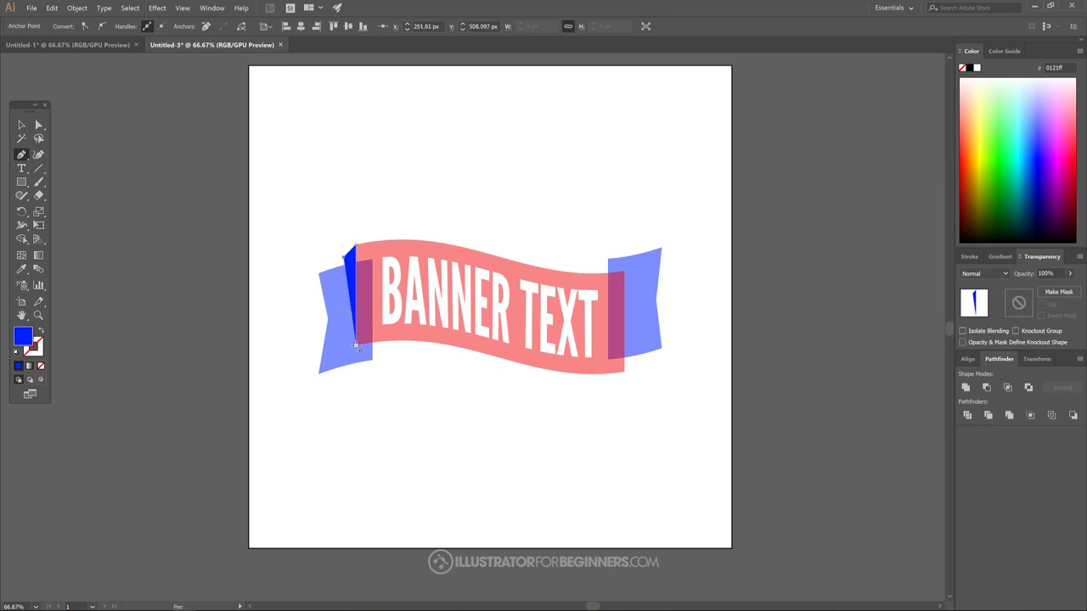
left_click(970, 68)
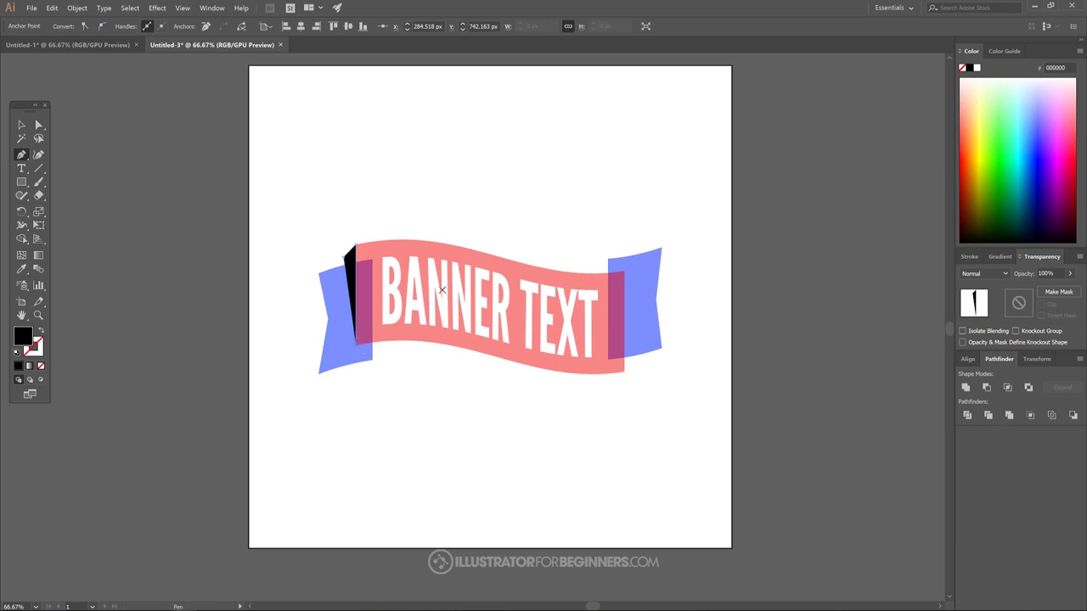
Step: Draw a black triangle about 44 px wide and 79 px tall from the left tail's inner edge to the band's lower-left corner
scroll(371, 351, "up", 2)
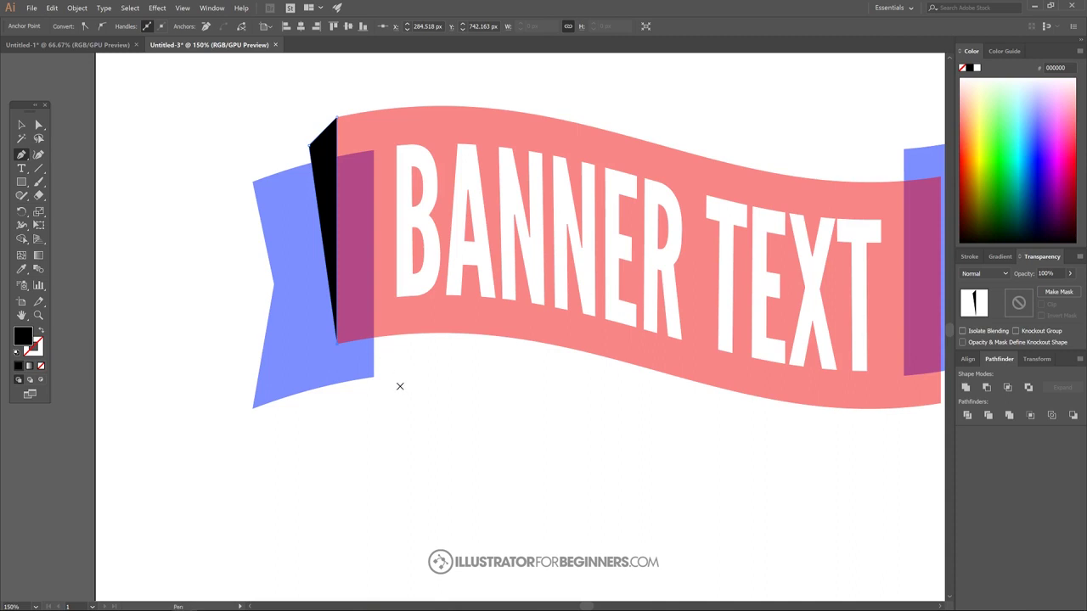
left_click(376, 378)
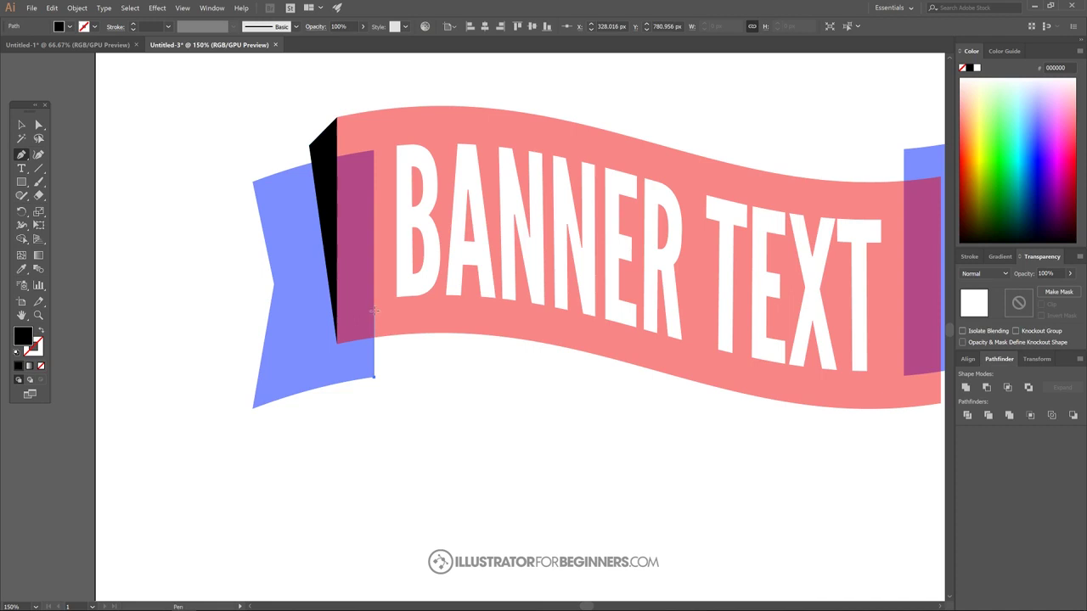
left_click(374, 311)
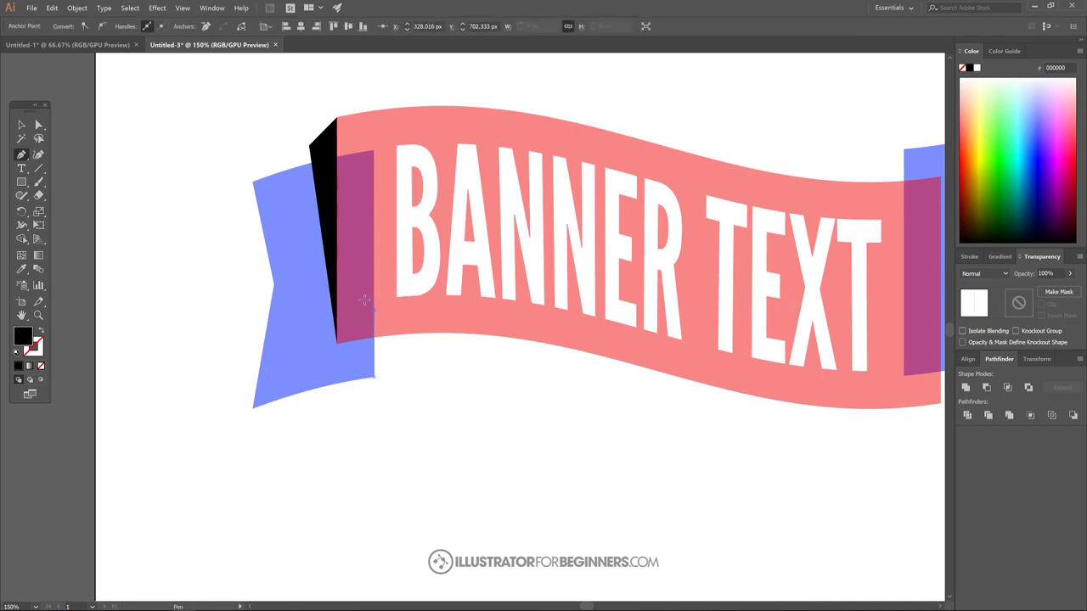
left_click(338, 343)
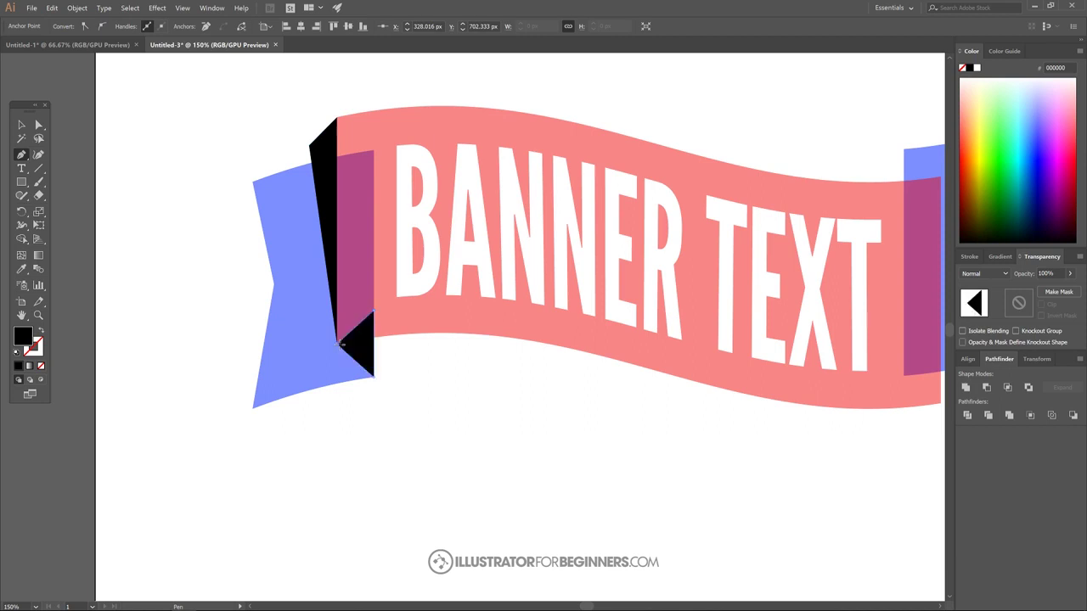
left_click(375, 378)
left_click(21, 124)
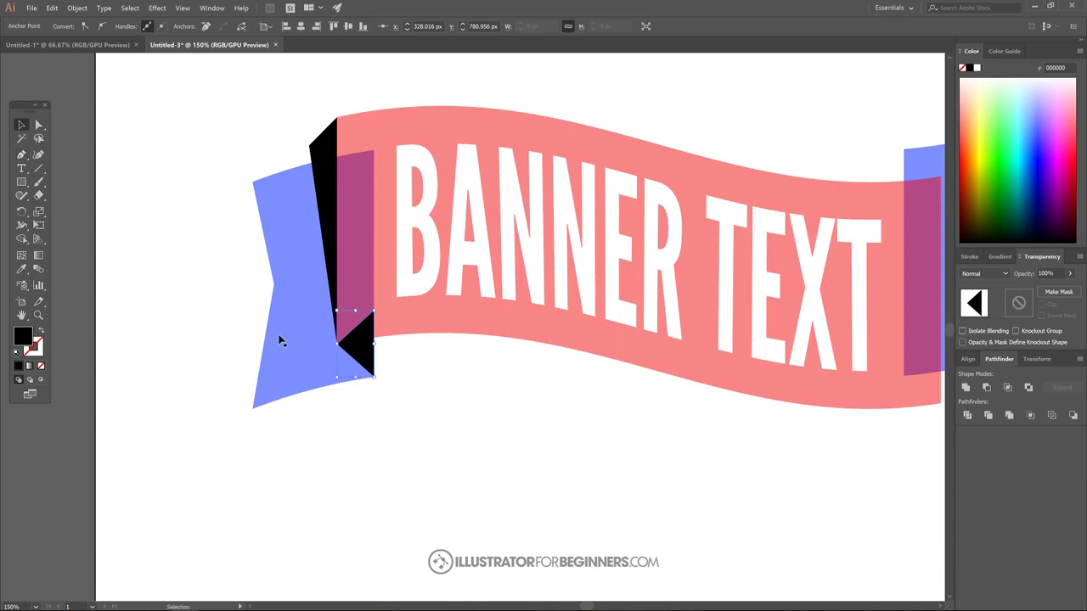
Step: Send the black triangle at the left tail behind the semi-transparent red band
left_click(370, 340)
key("a")
key("ctrl+shift+bracketleft")
key("v")
Step: Duplicate the narrow black wedge above the band's right end and rotate the copy 180 degrees
key("ctrl+minus")
left_click_drag(667, 300, 550, 333)
left_click(287, 234)
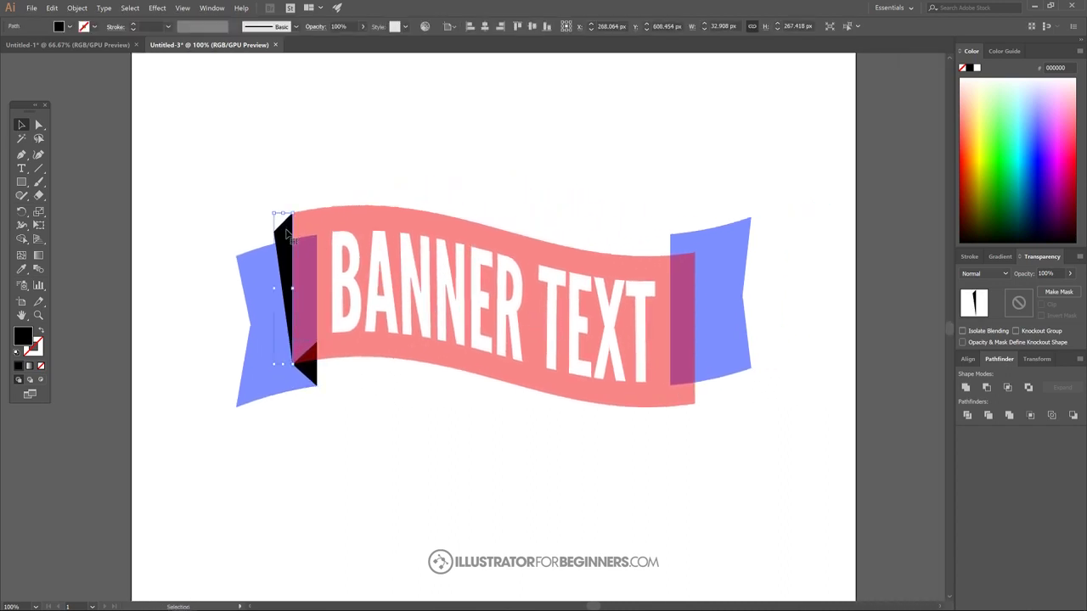
left_click_drag(287, 233, 618, 119)
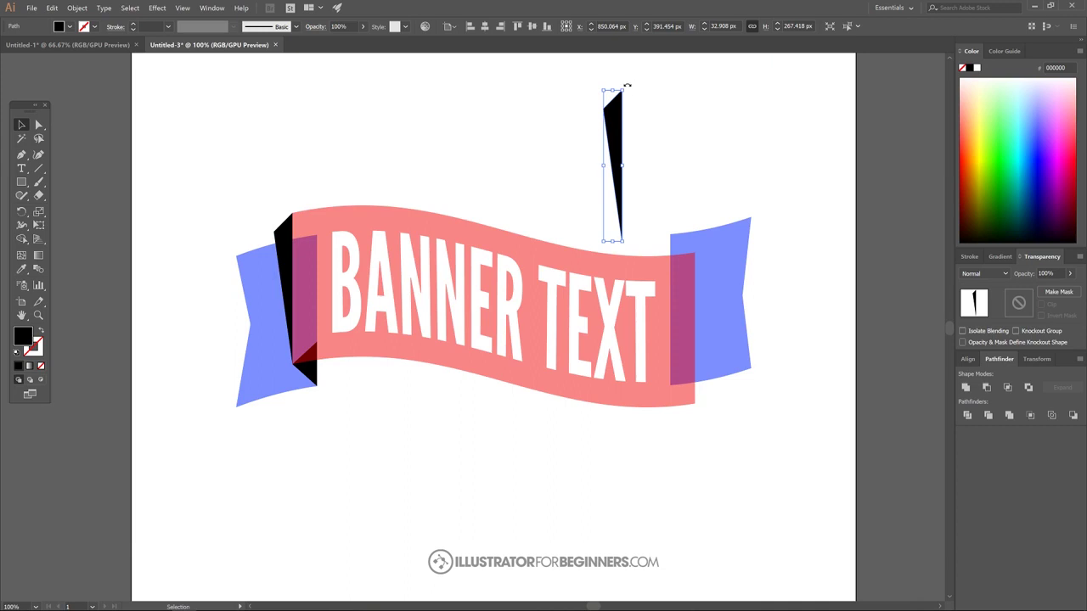
left_click_drag(627, 86, 602, 232)
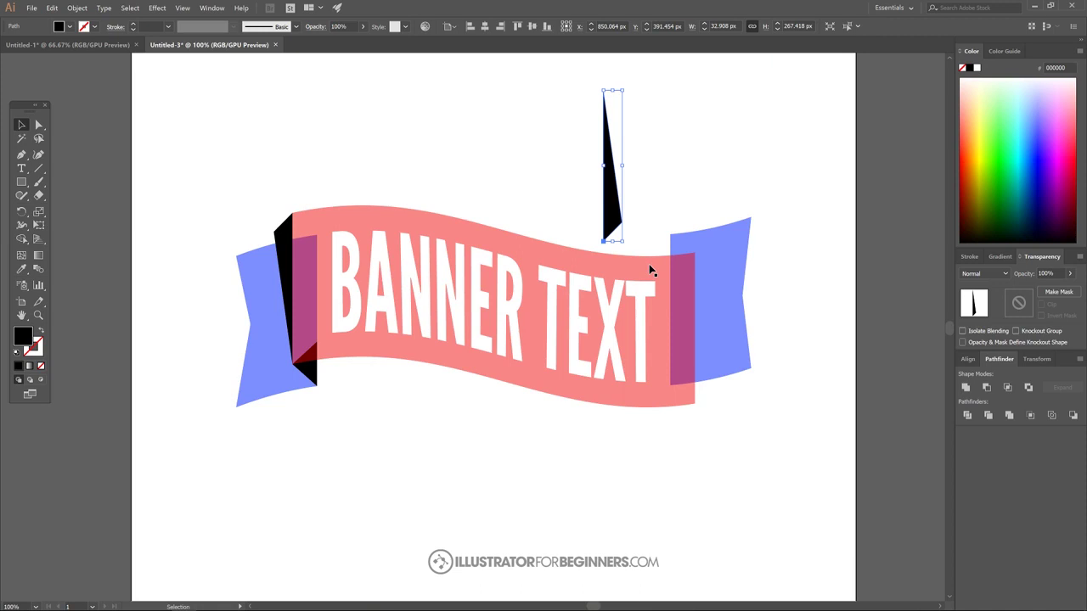
Step: Move the rotated wedge by its top anchor point onto the band's upper-right corner so it runs along the right edge
key("a")
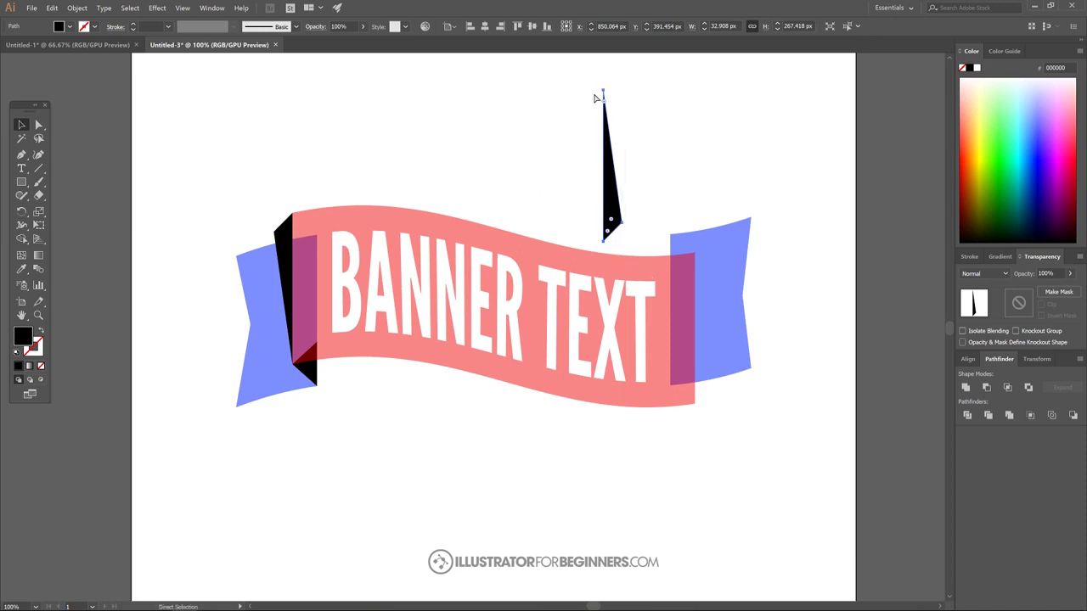
left_click_drag(603, 96, 698, 254)
key("v")
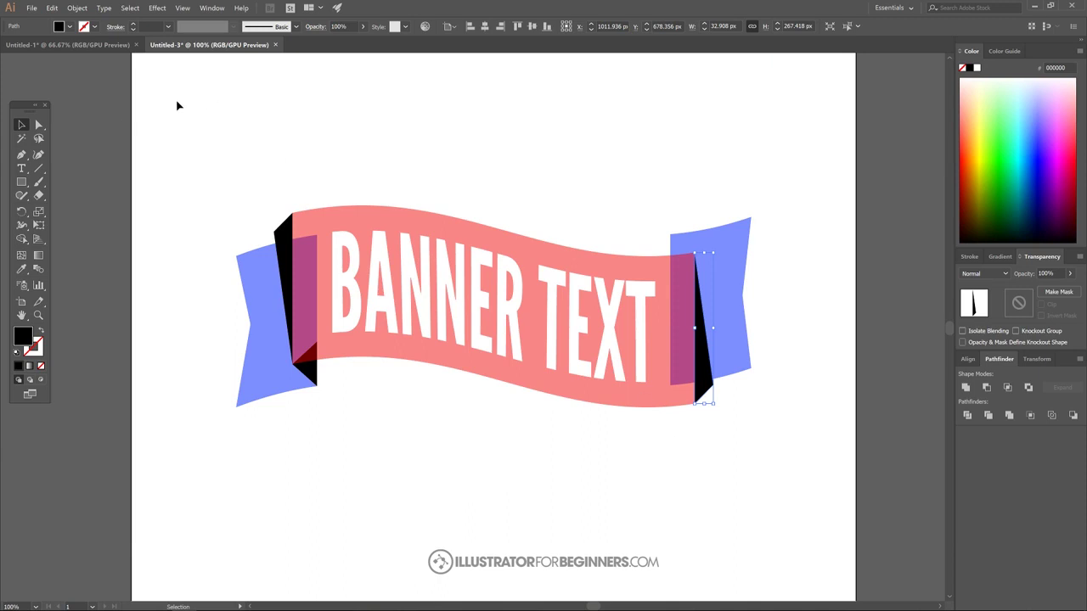
Step: Draw a black triangle from the right tail's upper inner edge to the band's upper-right corner and send it behind the band
left_click(21, 156)
key("ctrl+shift+a")
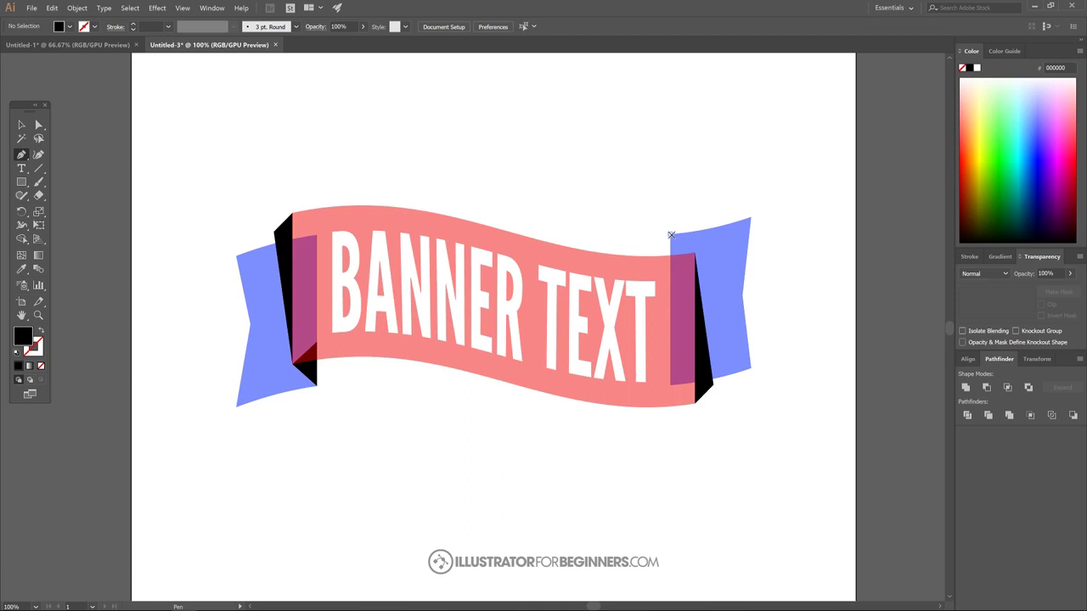
scroll(687, 243, "up", 3)
left_click_drag(694, 255, 563, 208)
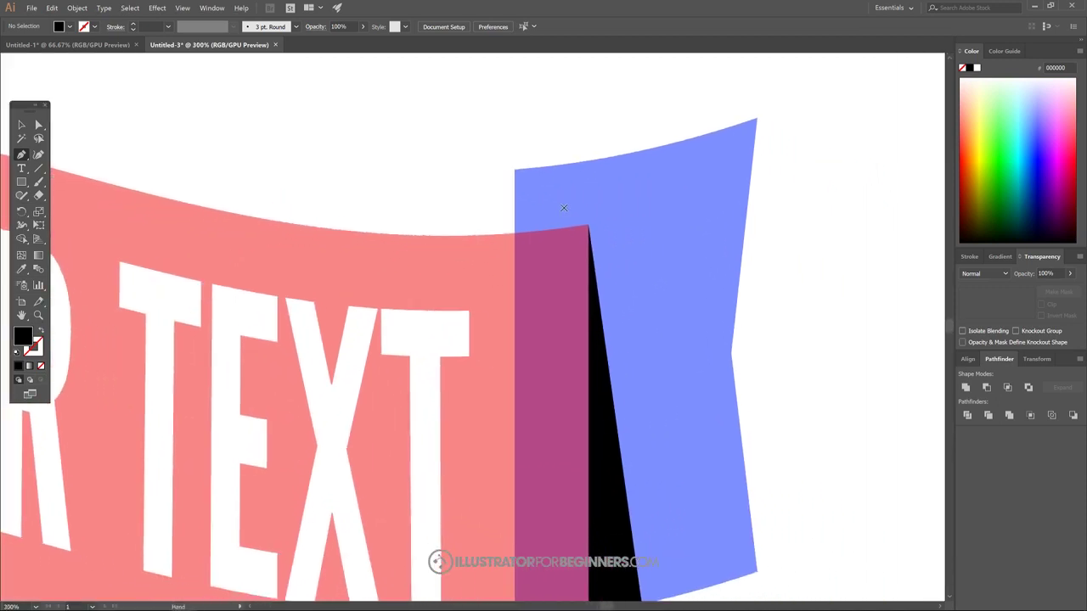
left_click(514, 171)
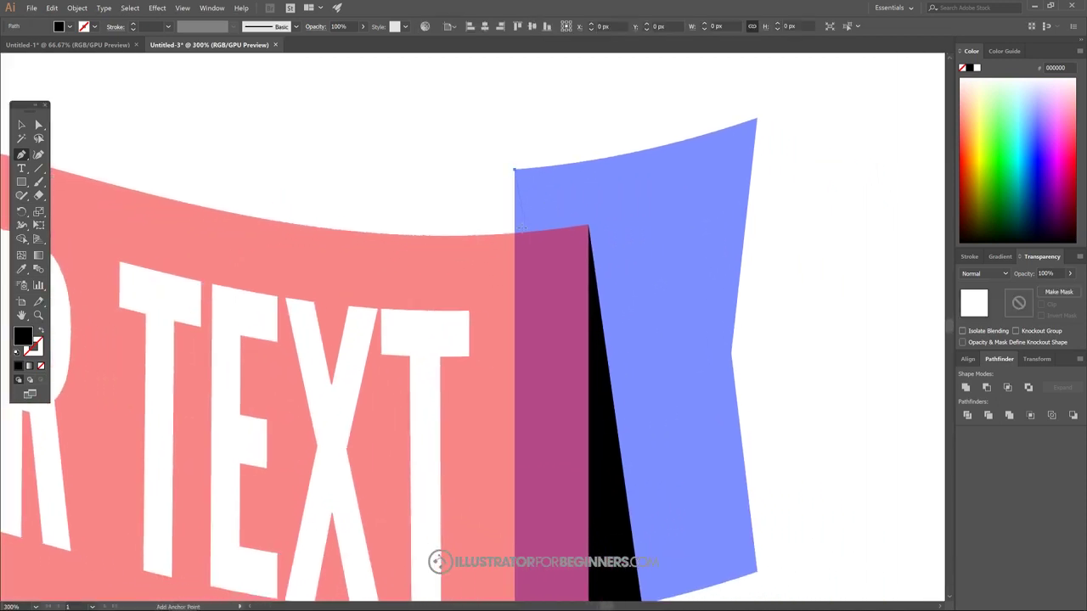
left_click(514, 304, "shift")
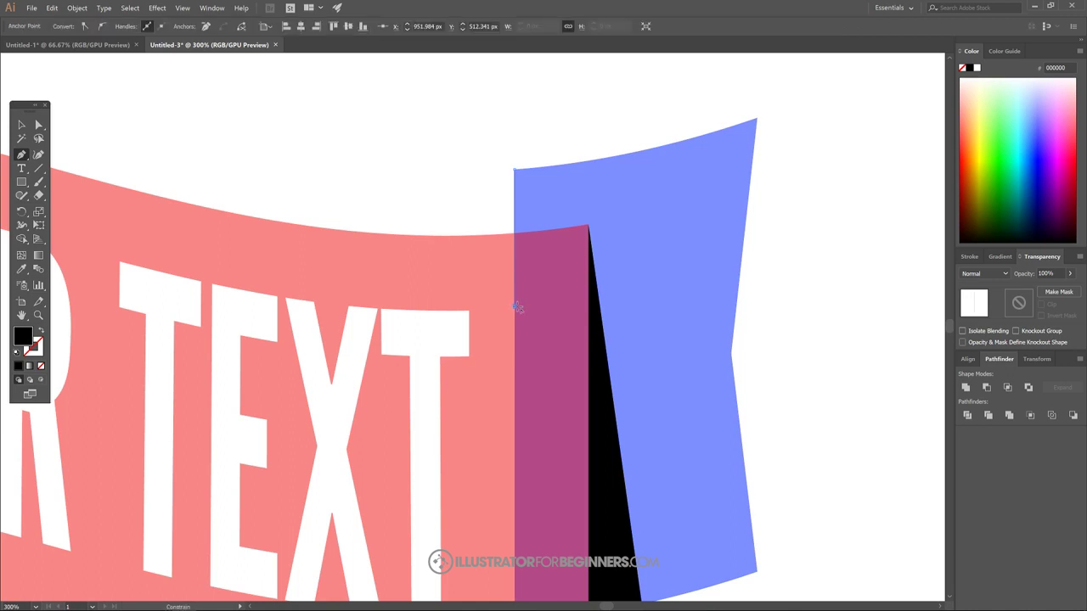
left_click(587, 226)
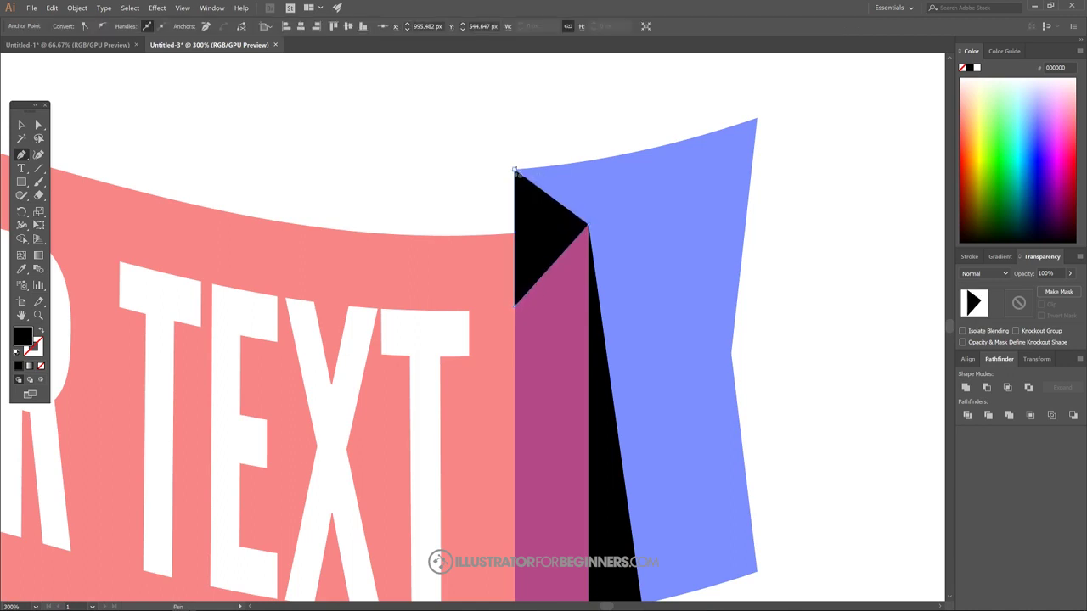
left_click(514, 171)
key("ctrl")
key("ctrl+bracketleft")
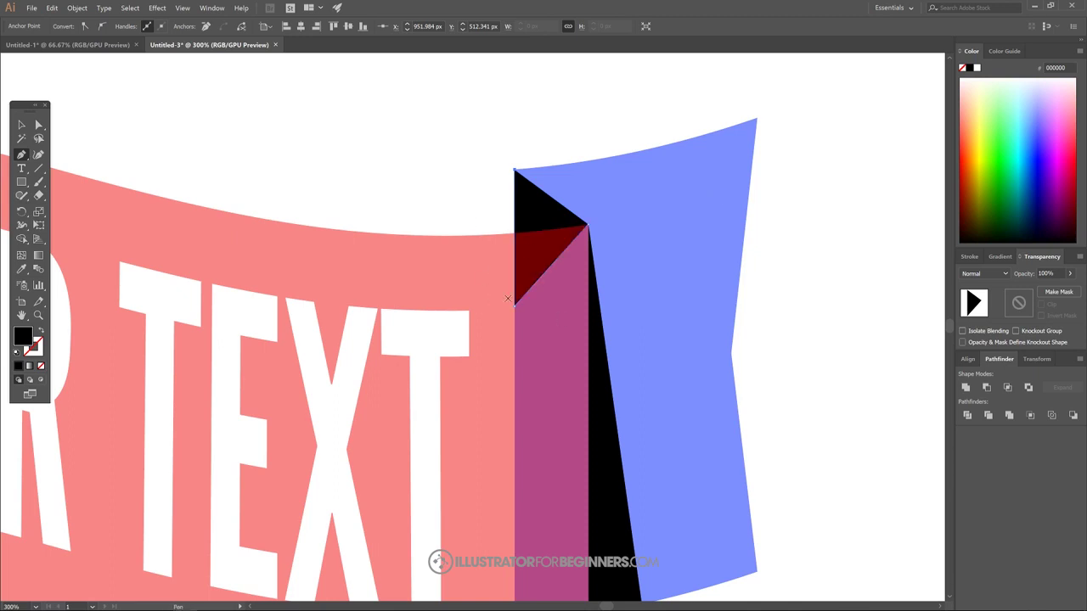
Step: Select the whole banner and use Shape Builder to cut out the areas where the black wedges and triangles overlap the blue tails
scroll(474, 291, "down", 4)
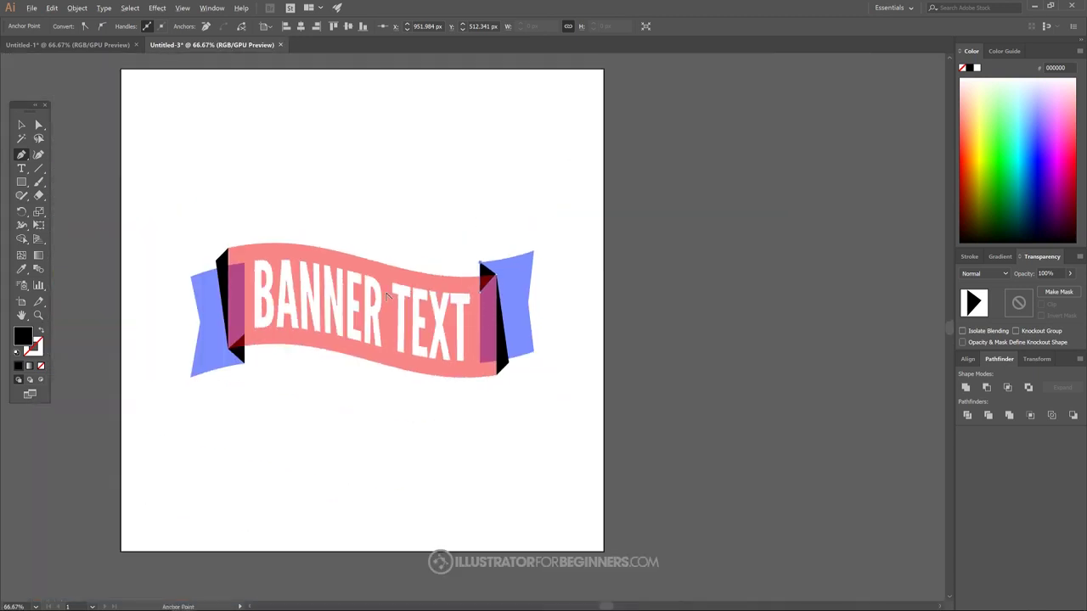
scroll(390, 293, "up", 1)
left_click_drag(367, 288, 463, 295)
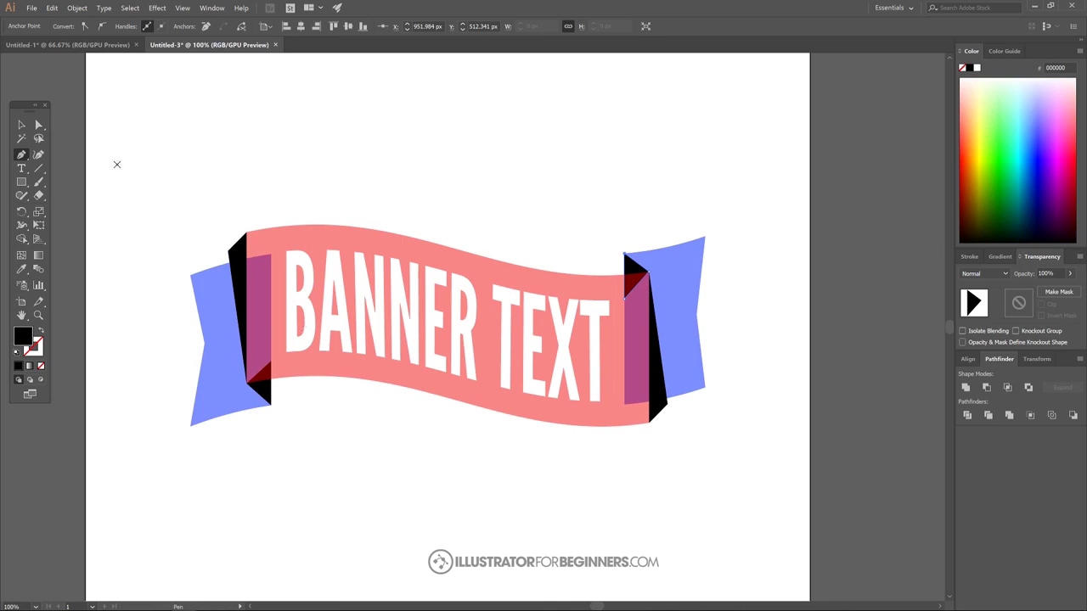
left_click(22, 126)
left_click_drag(778, 510, 129, 146)
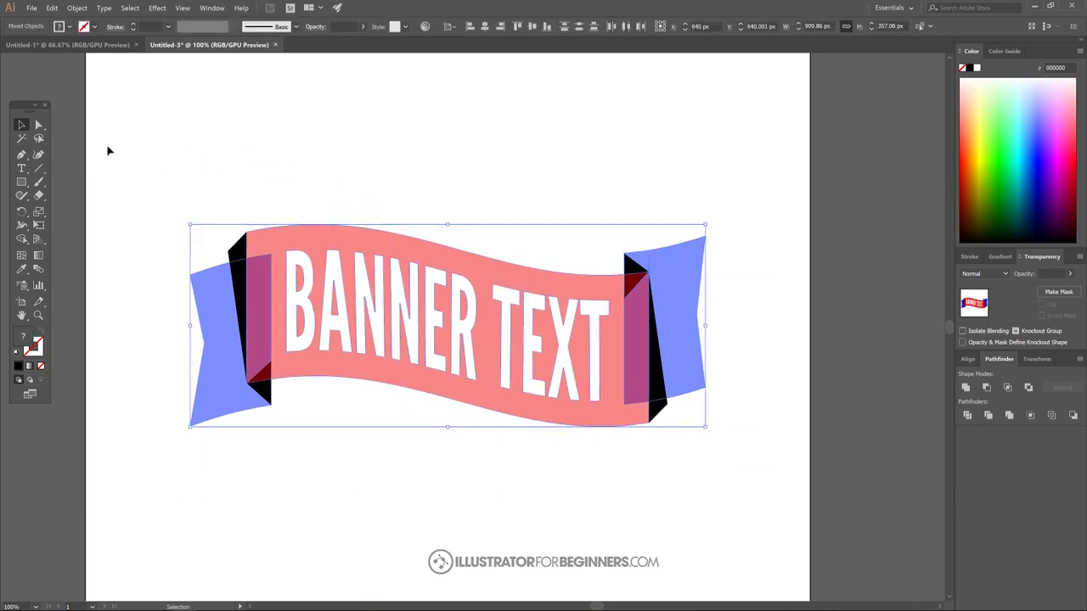
left_click(21, 239)
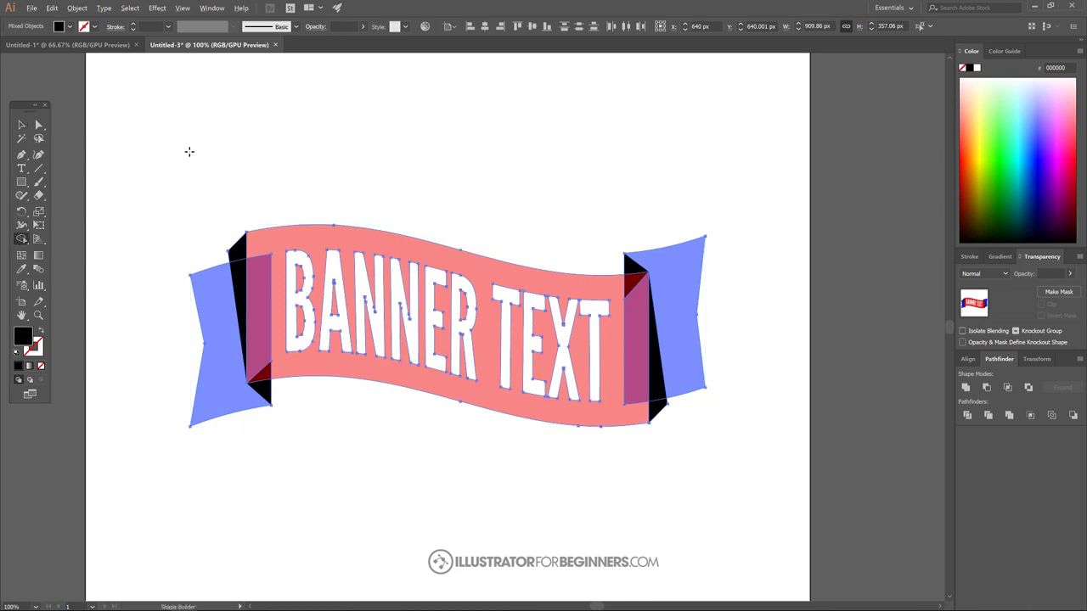
left_click(240, 275, "alt")
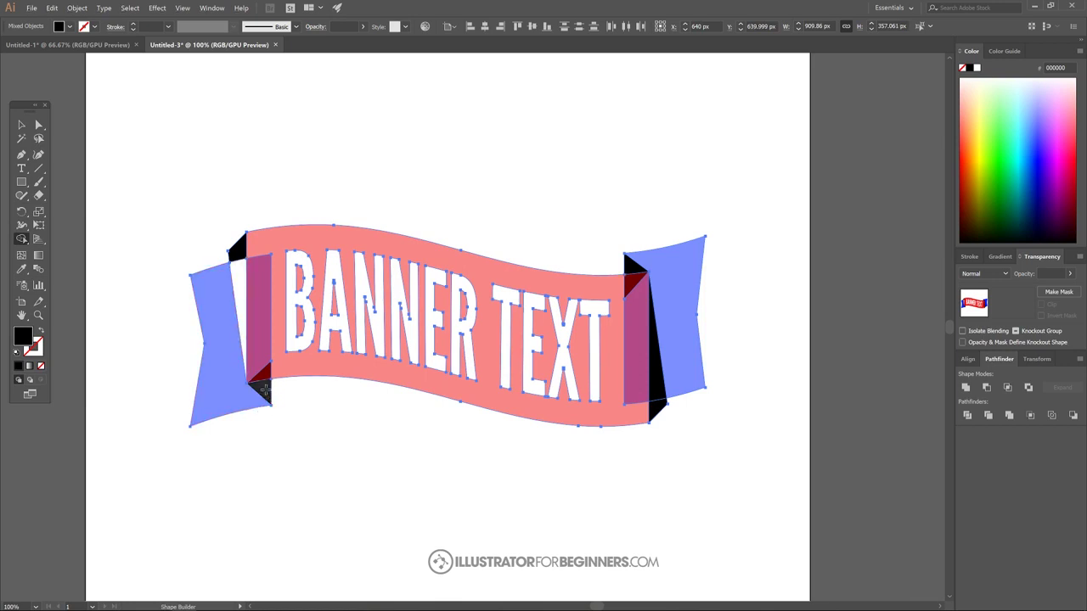
left_click(263, 390, "alt")
left_click(656, 374, "alt")
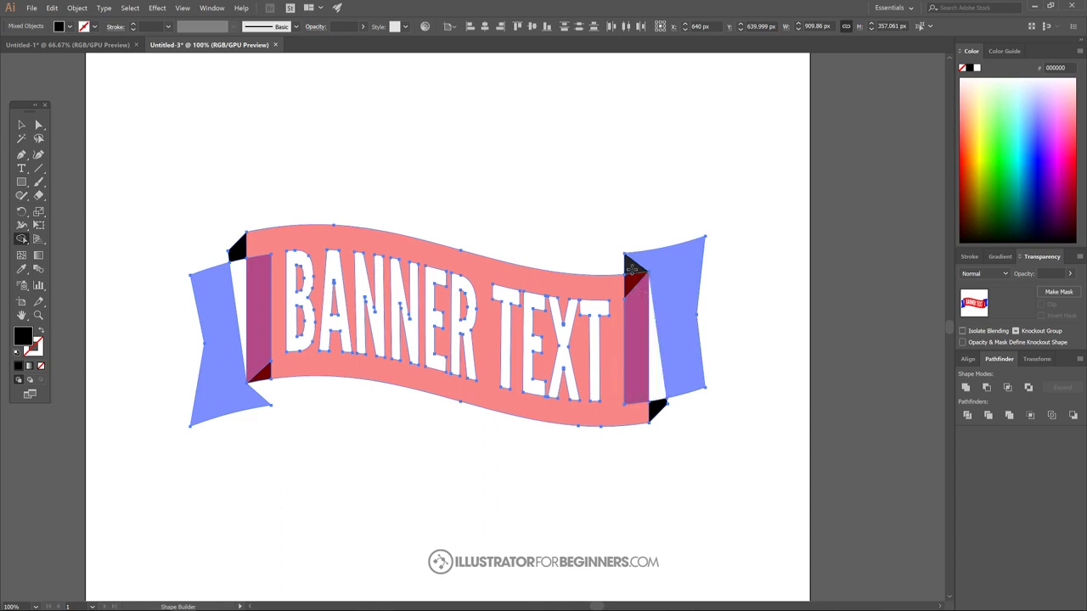
left_click(624, 260, "alt")
Step: Delete the leftover black wedge pieces at the band's upper-left and lower-right corners
left_click(21, 125)
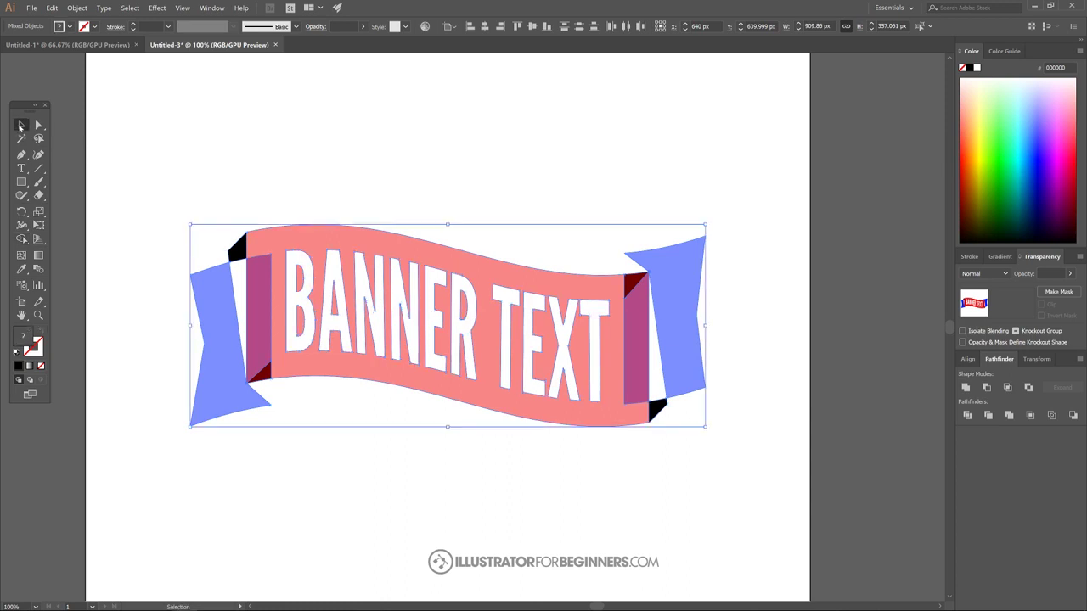
left_click(447, 145)
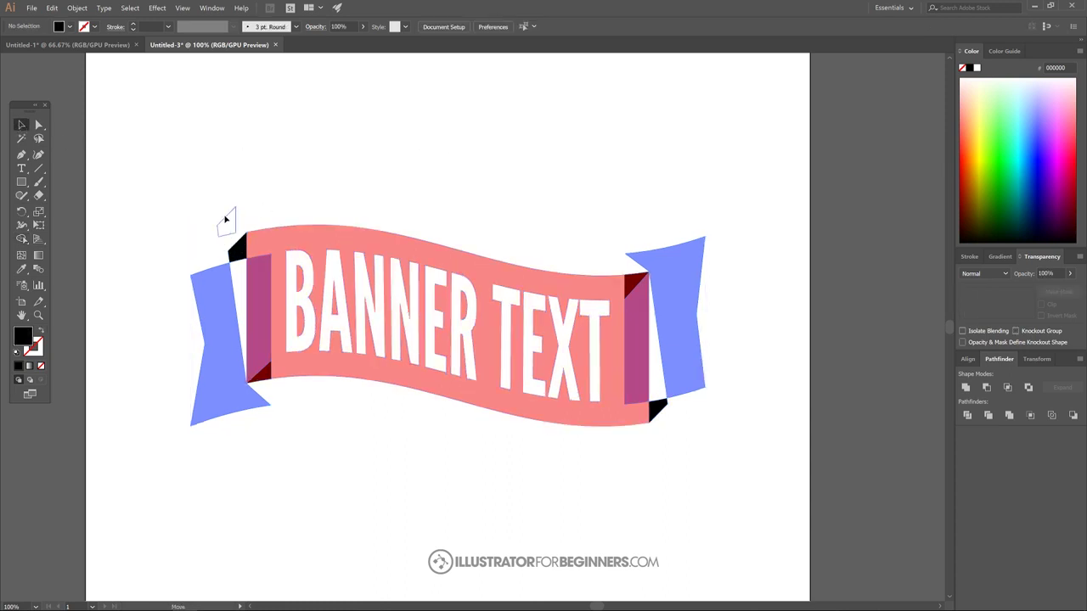
left_click_drag(225, 219, 196, 133)
key("Delete")
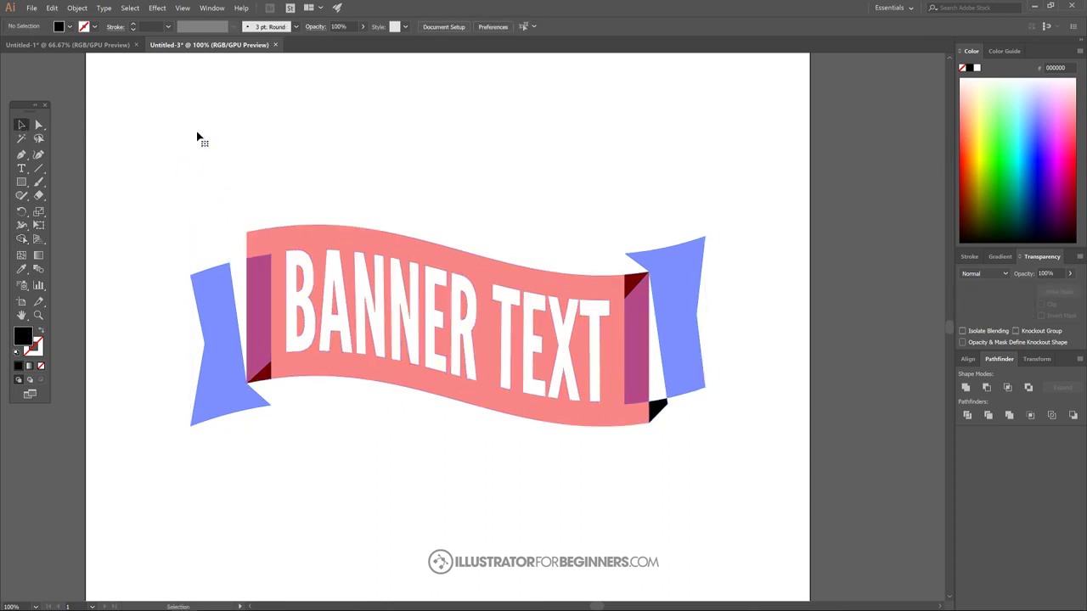
left_click_drag(764, 473, 764, 474)
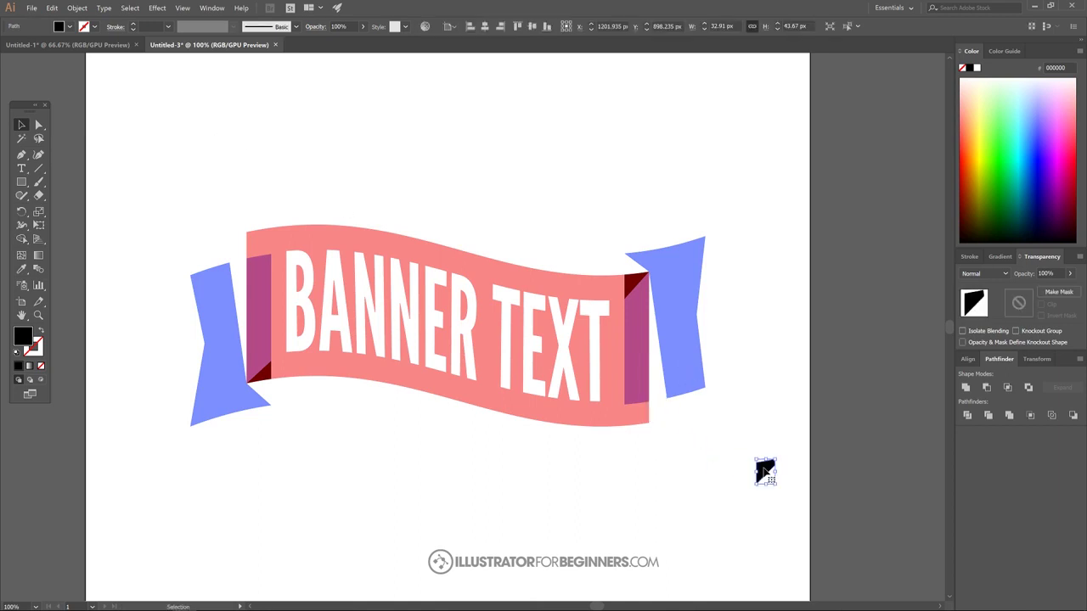
key("Delete")
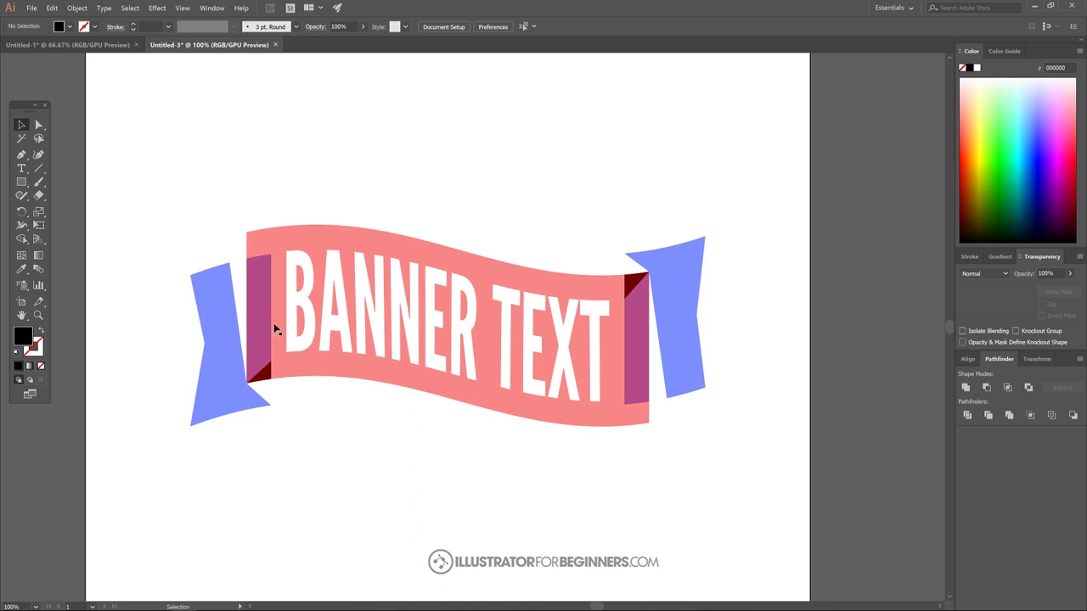
Step: Delete the leftover black triangle under the band's lower-left corner
left_click(272, 381)
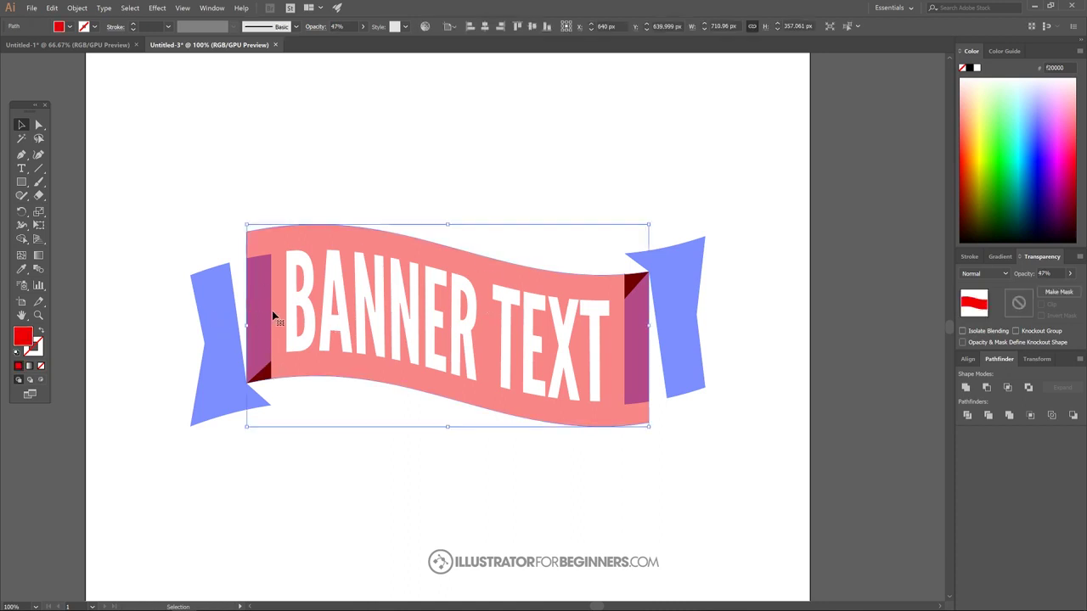
key("a")
left_click(265, 371)
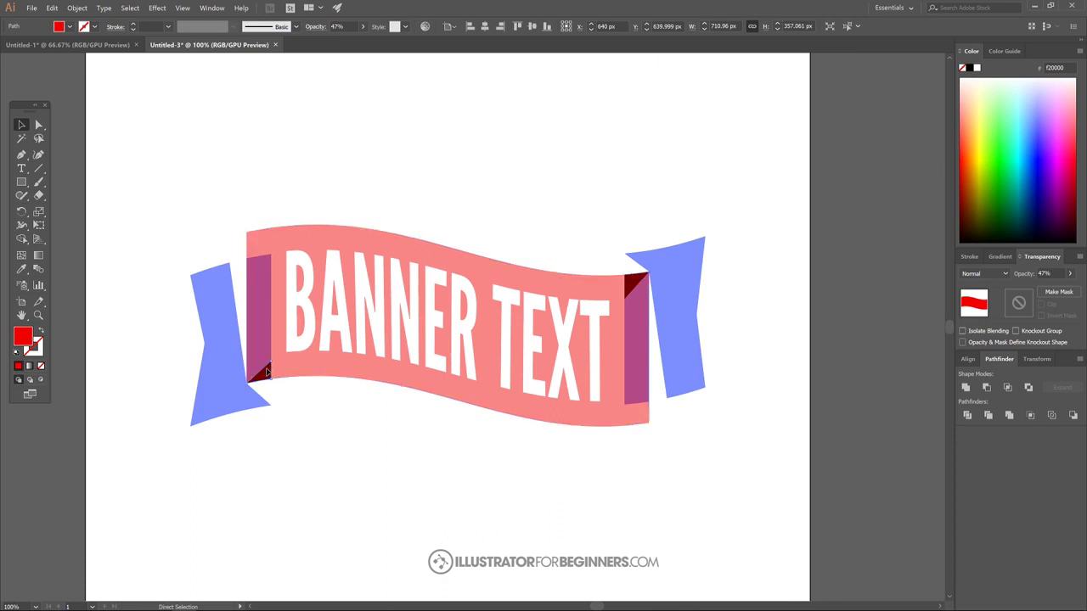
left_click(259, 371)
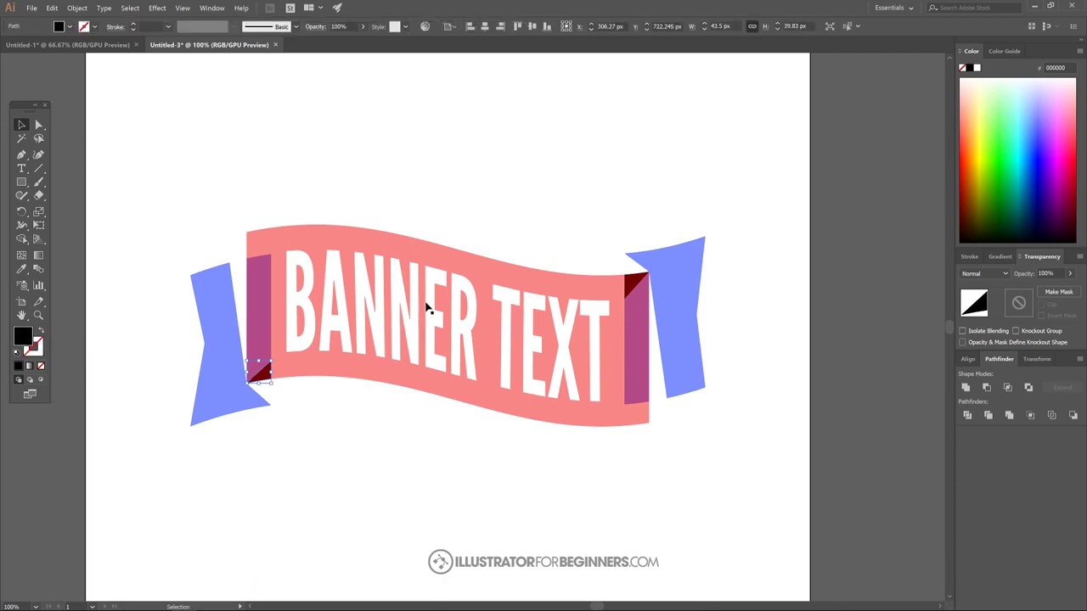
key("ctrl+shift+a")
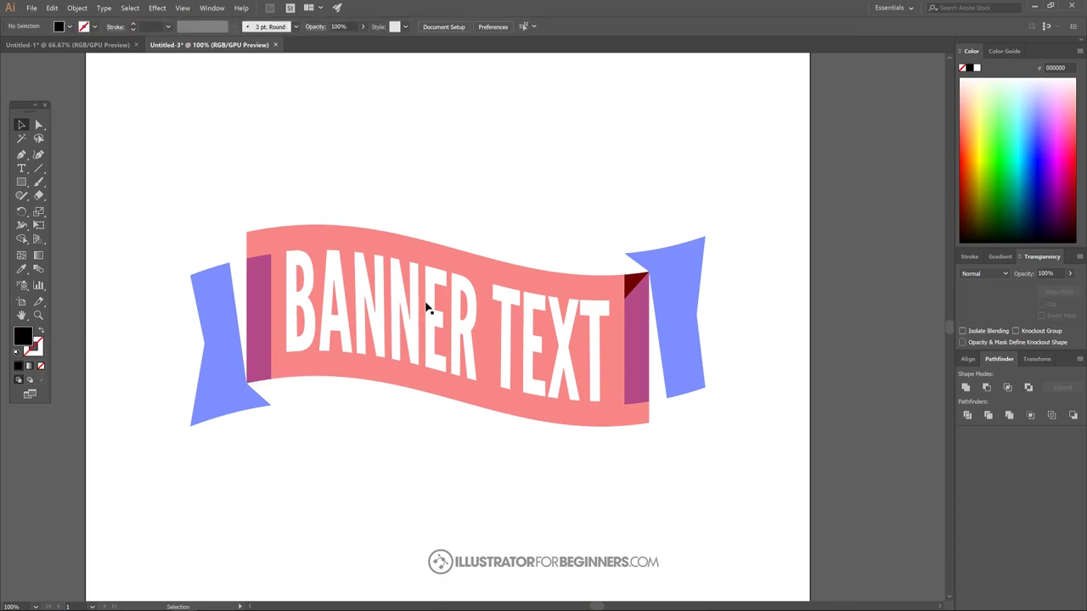
Step: Delete the leftover blue tail strip overlapping the band's left end
left_click(259, 332)
key("a")
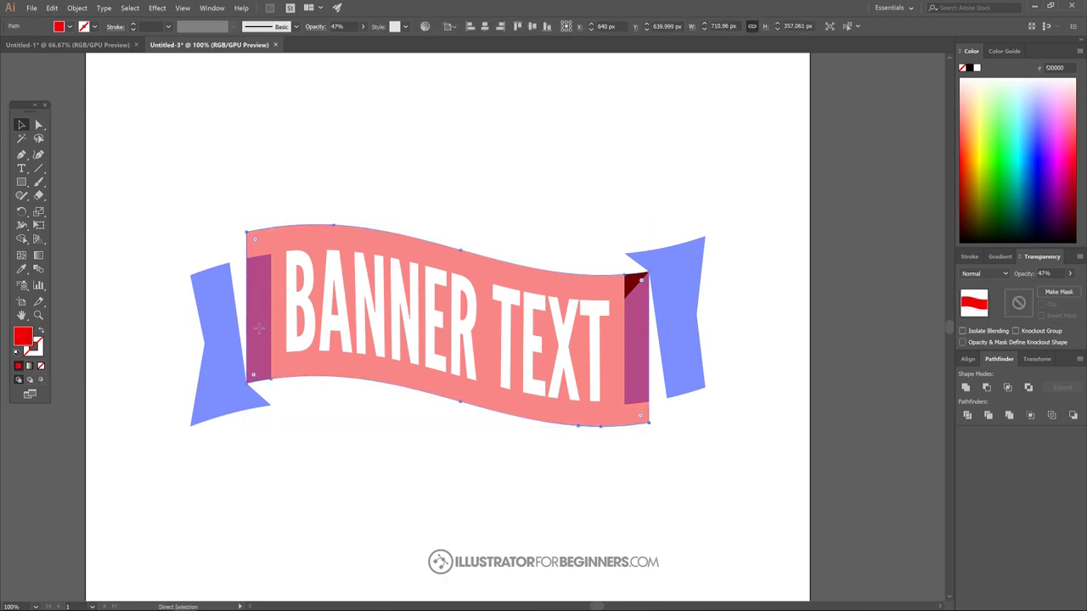
left_click(261, 333)
key("v")
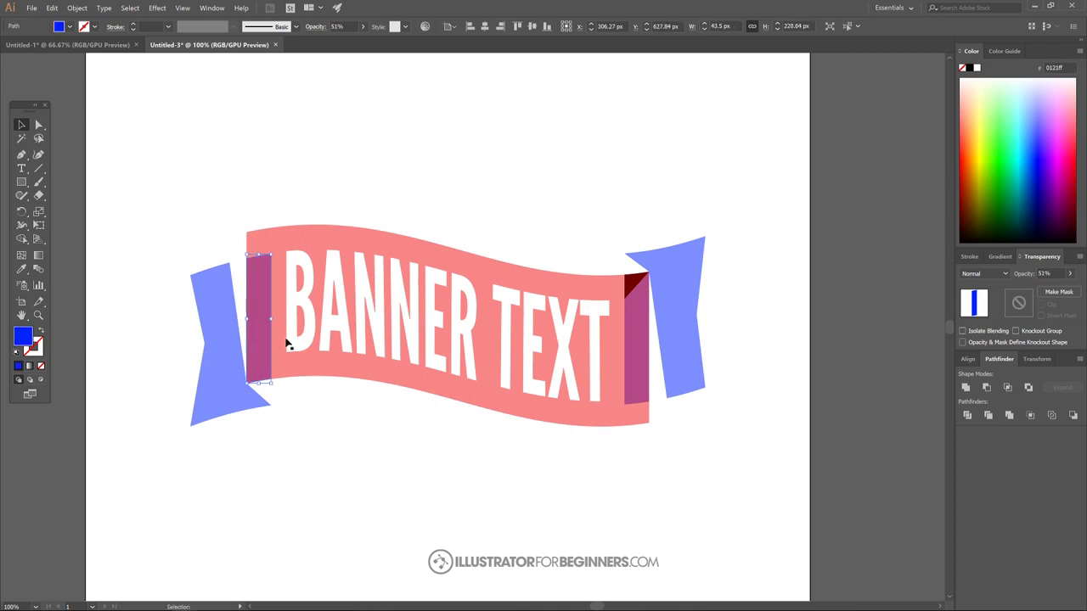
key("Delete")
Step: Delete the leftover black triangle under the band's upper-right corner
left_click(635, 289)
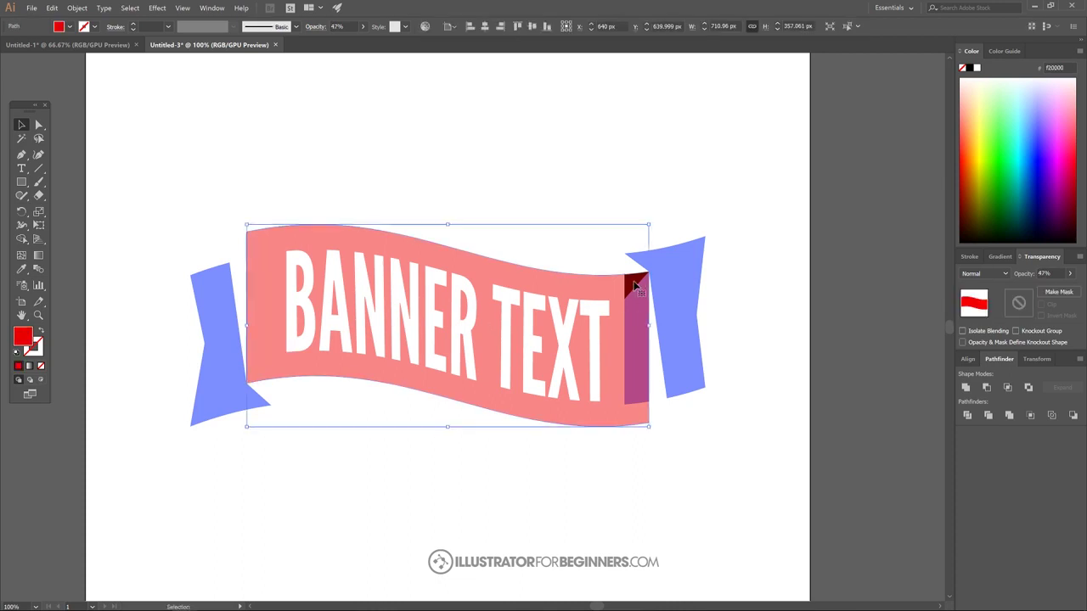
key("a")
left_click(632, 287)
key("v")
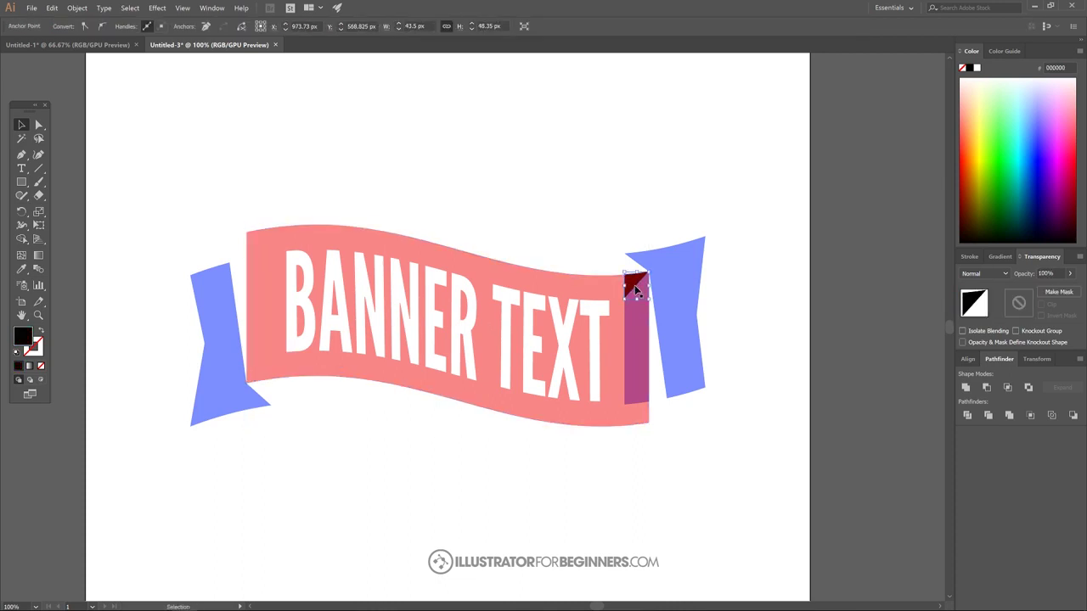
key("Delete")
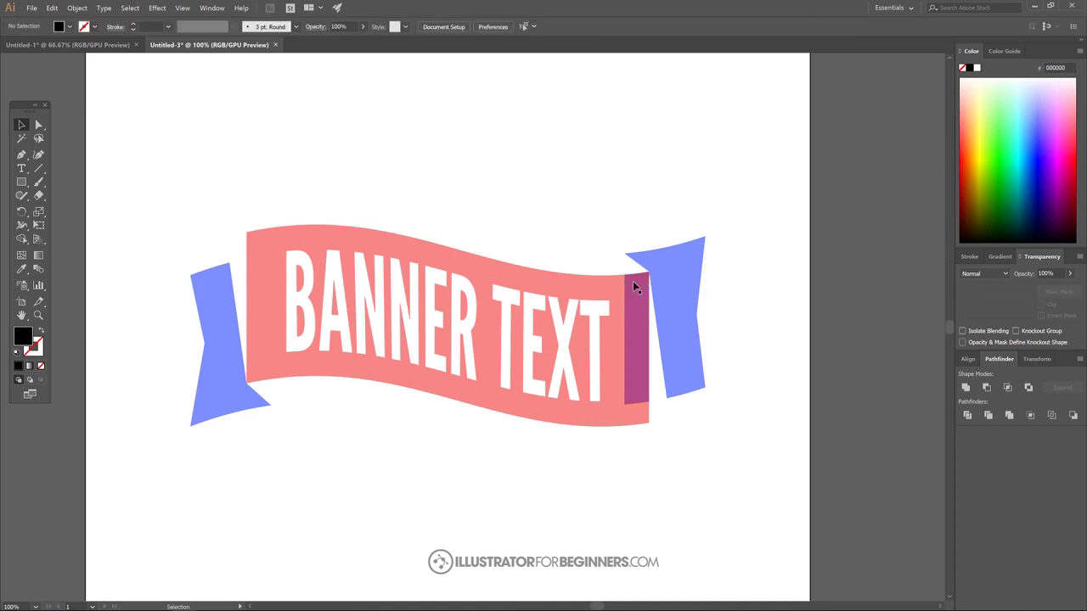
Step: Delete the leftover blue tail strip overlapping the band's right end
left_click(632, 281)
key("a")
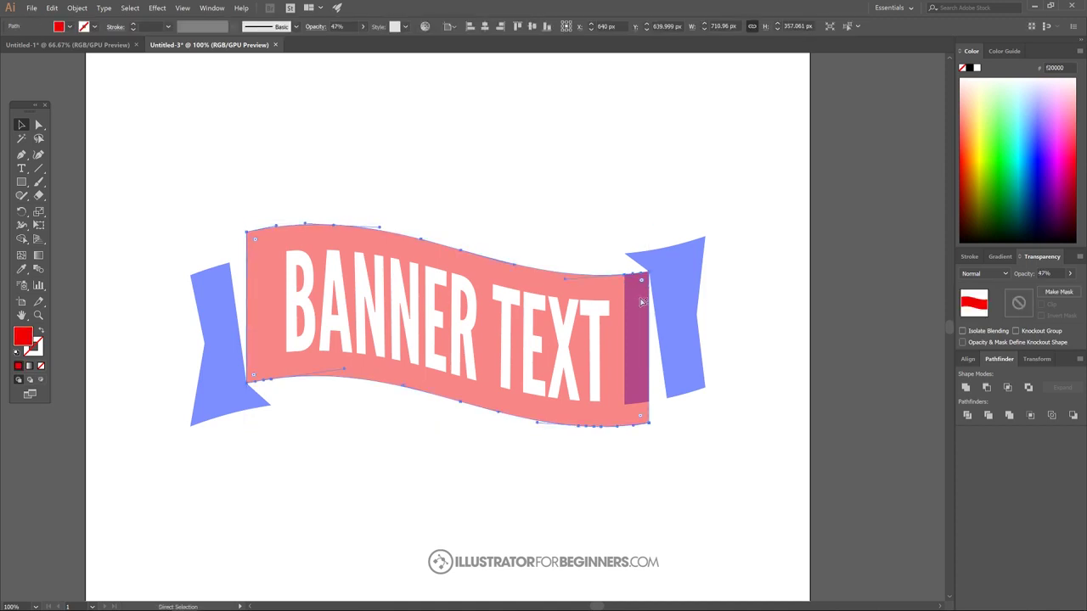
left_click(638, 299)
key("v")
key("Delete")
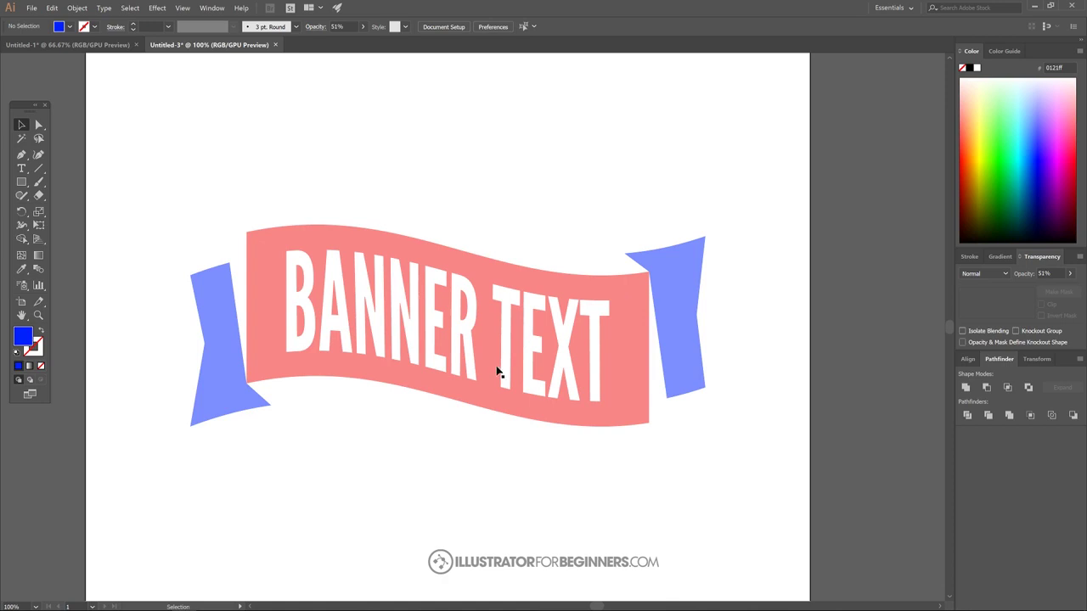
Step: Select the whole banner with its text and set the opacity to 100%
scroll(488, 373, "down", 2)
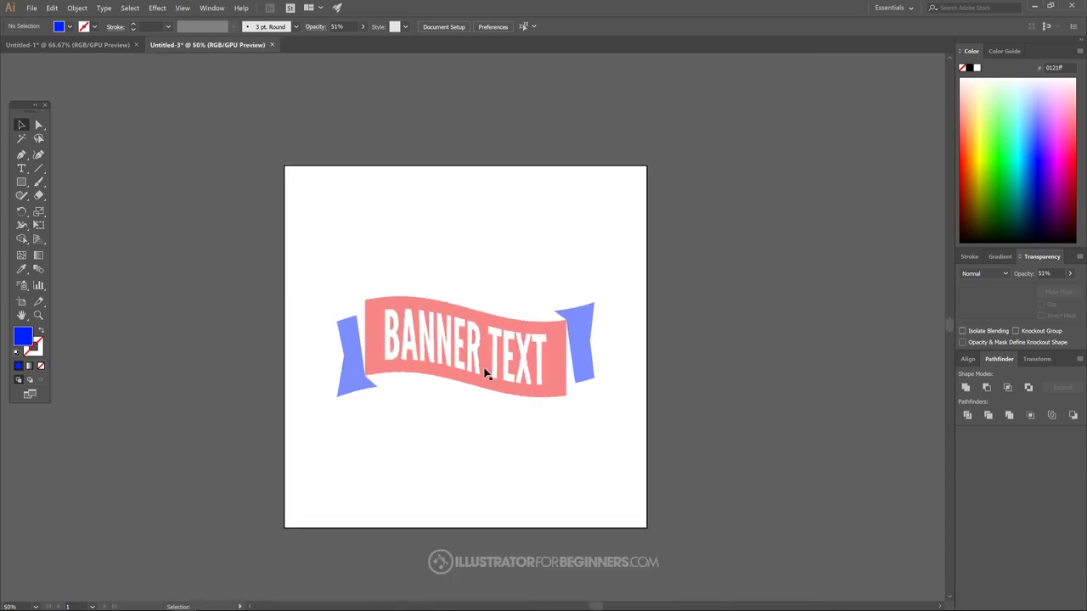
left_click_drag(740, 440, 286, 223)
left_click(364, 27)
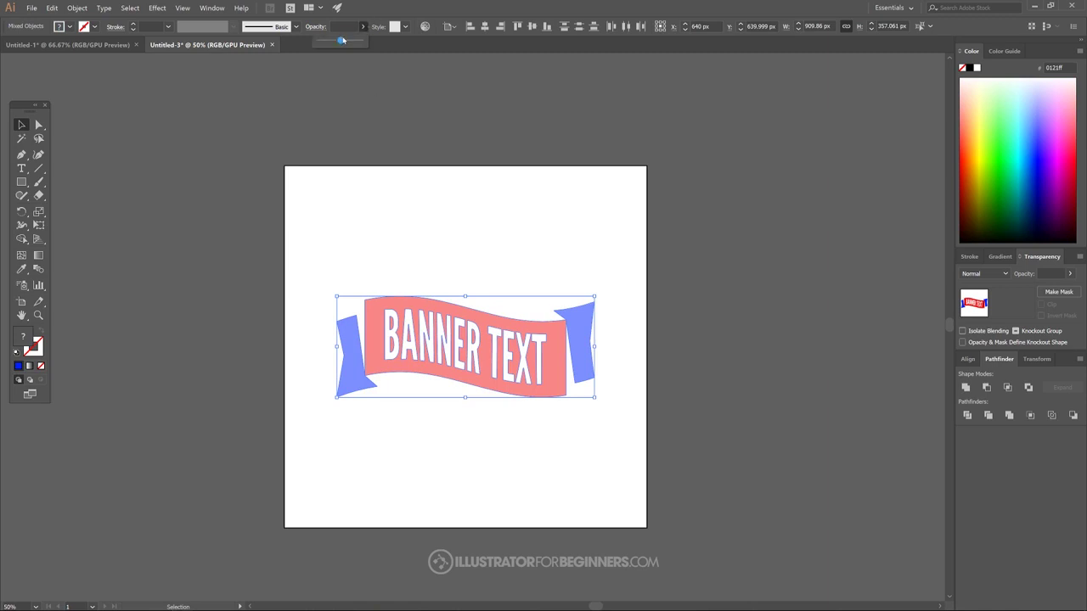
left_click_drag(341, 40, 522, 49)
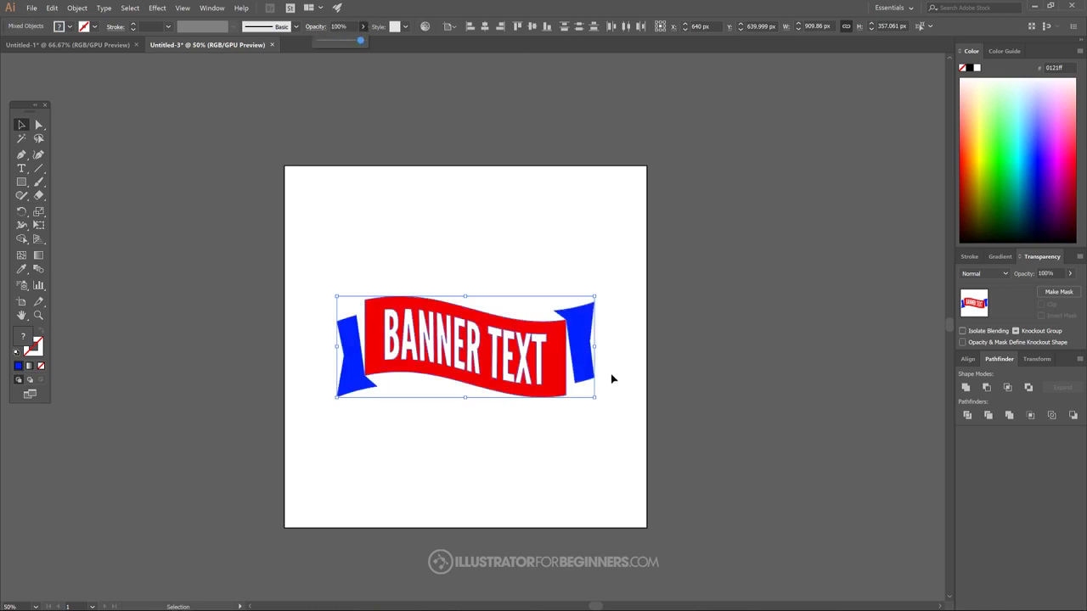
Step: Remove the text from the selection and fill the band and both tails with red FF002A
left_click(388, 338)
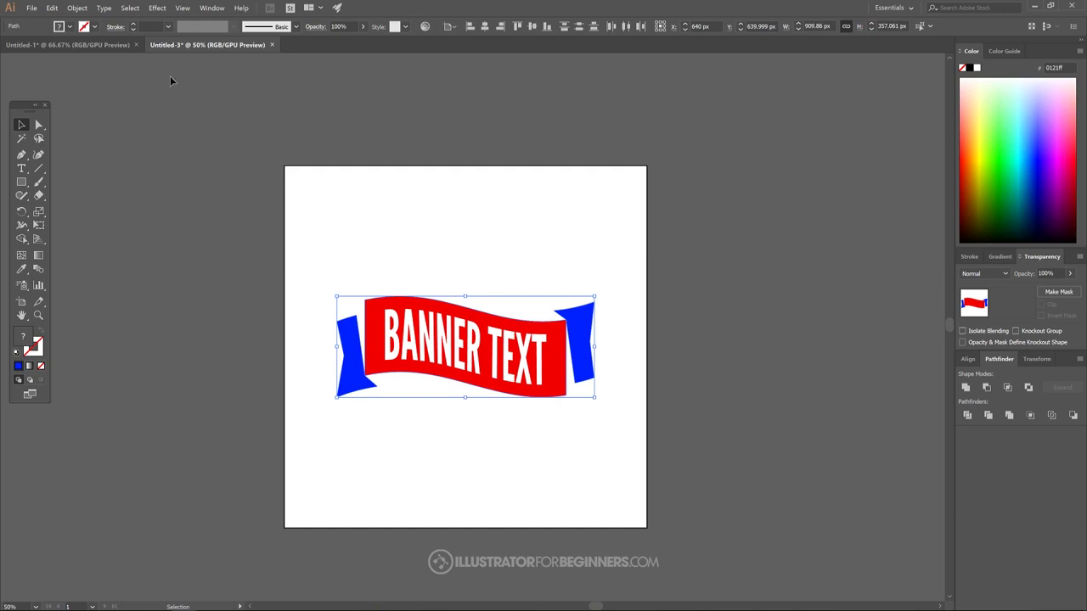
left_click(77, 44)
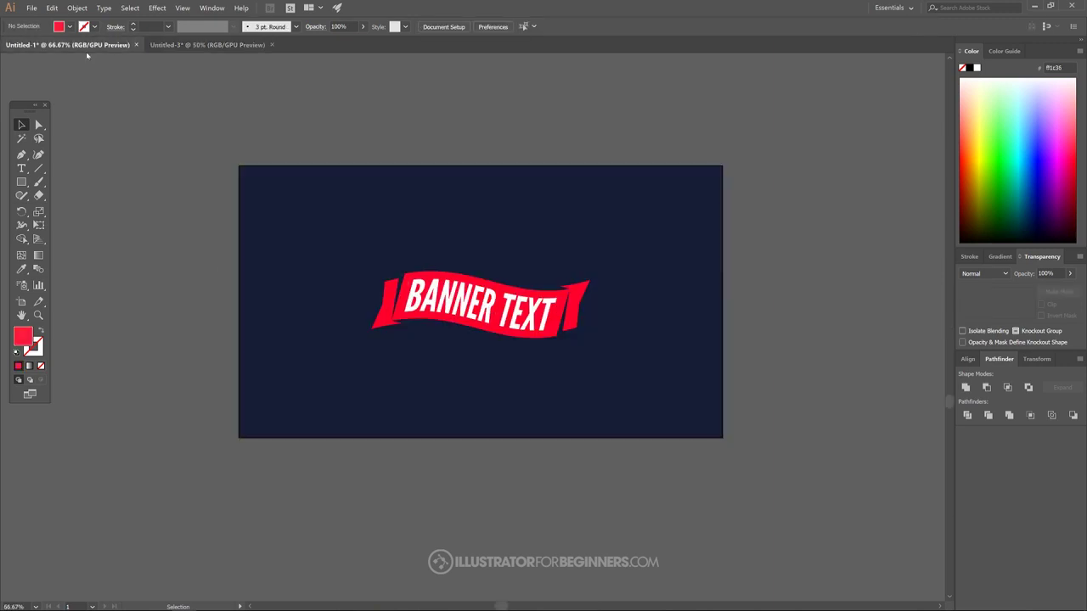
left_click(204, 44)
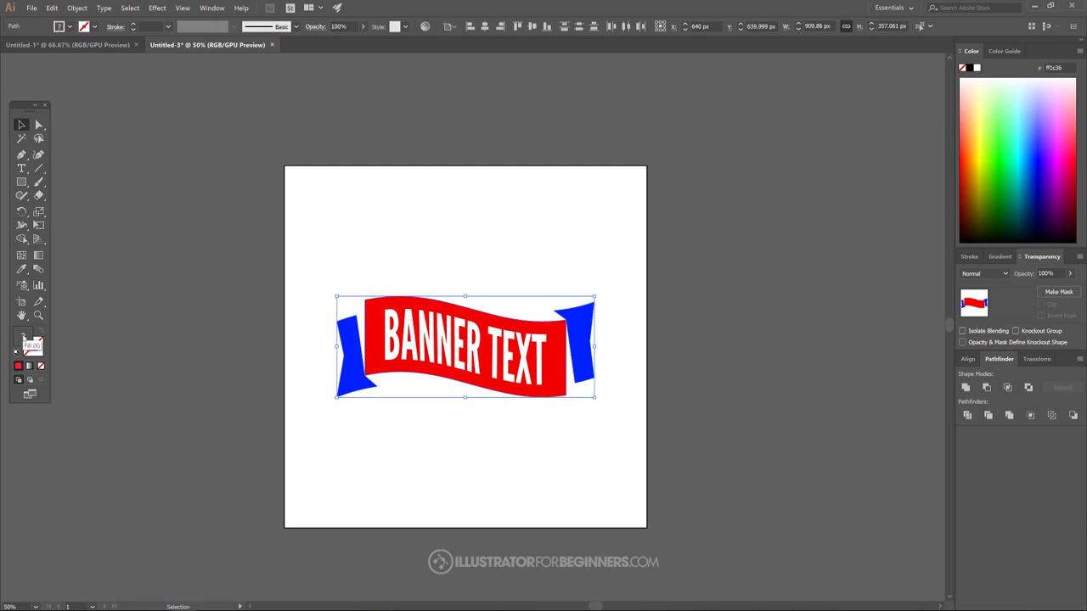
double_click(23, 340)
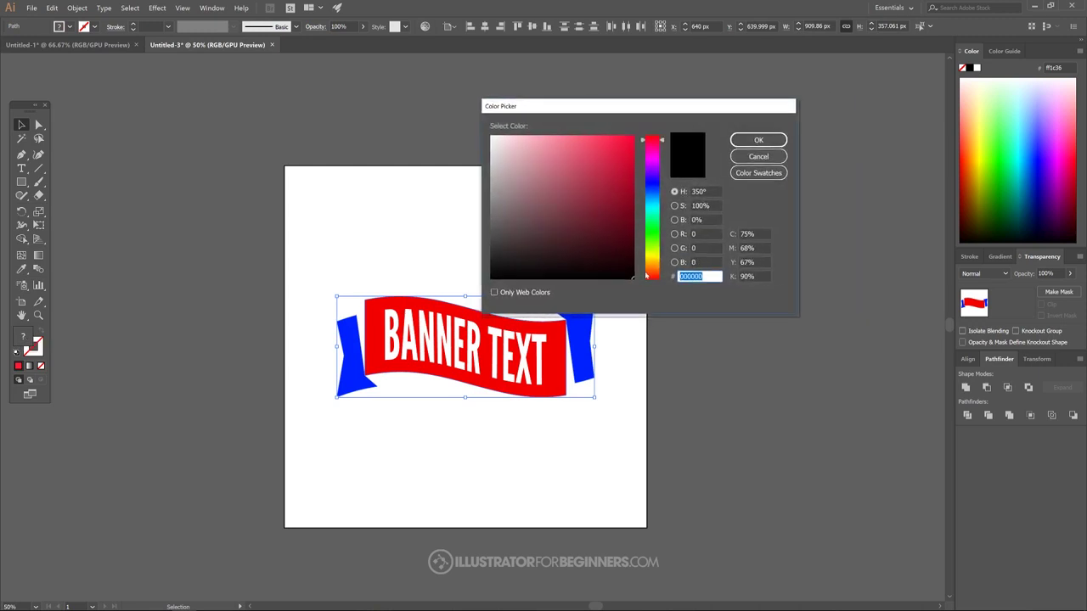
type("FF002A")
left_click(757, 140)
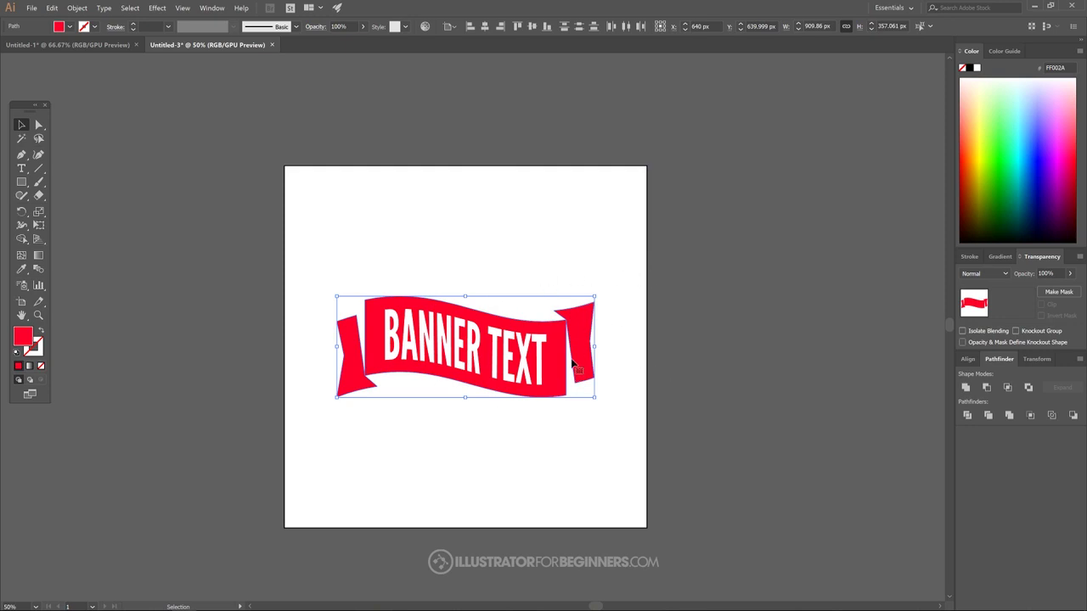
Step: Squash the whole banner together with its text vertically to about 248 px high, keeping its top edge fixed
left_click_drag(466, 398, 468, 371)
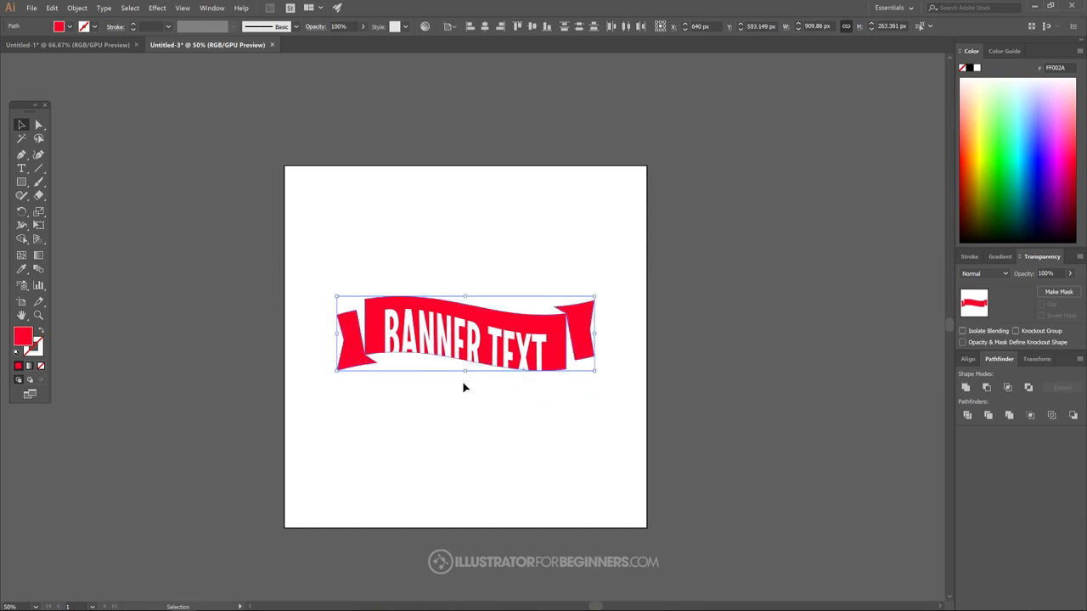
key("ctrl+z")
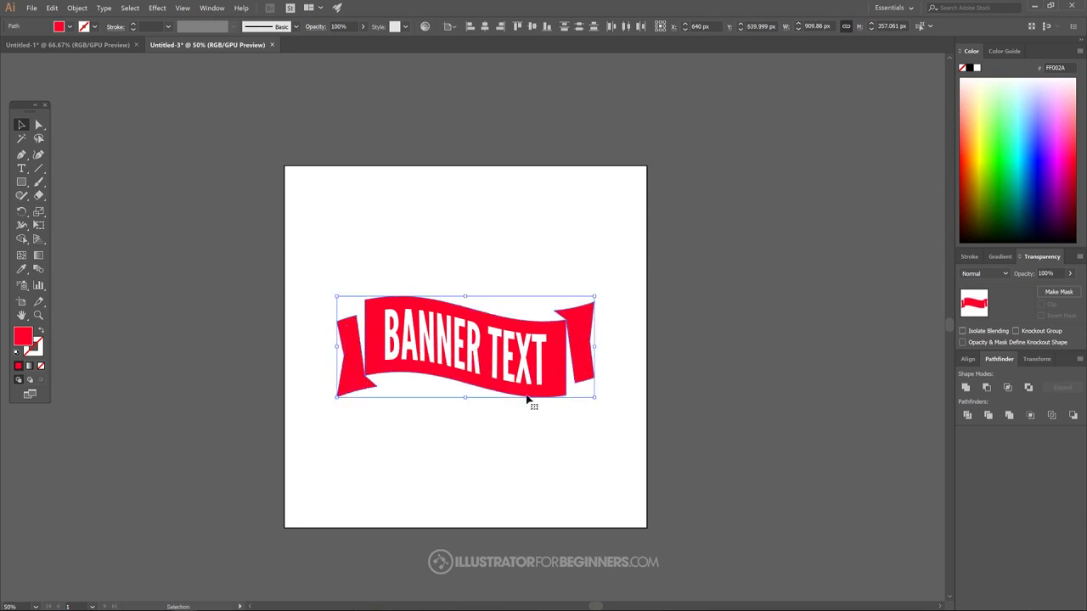
left_click_drag(720, 458, 177, 185)
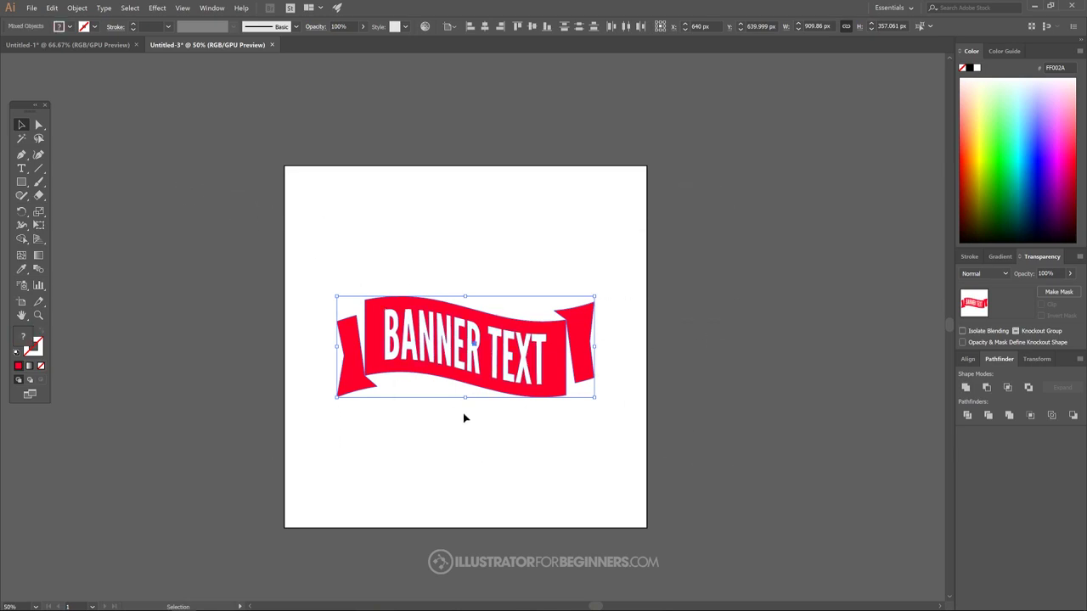
left_click_drag(466, 397, 465, 366)
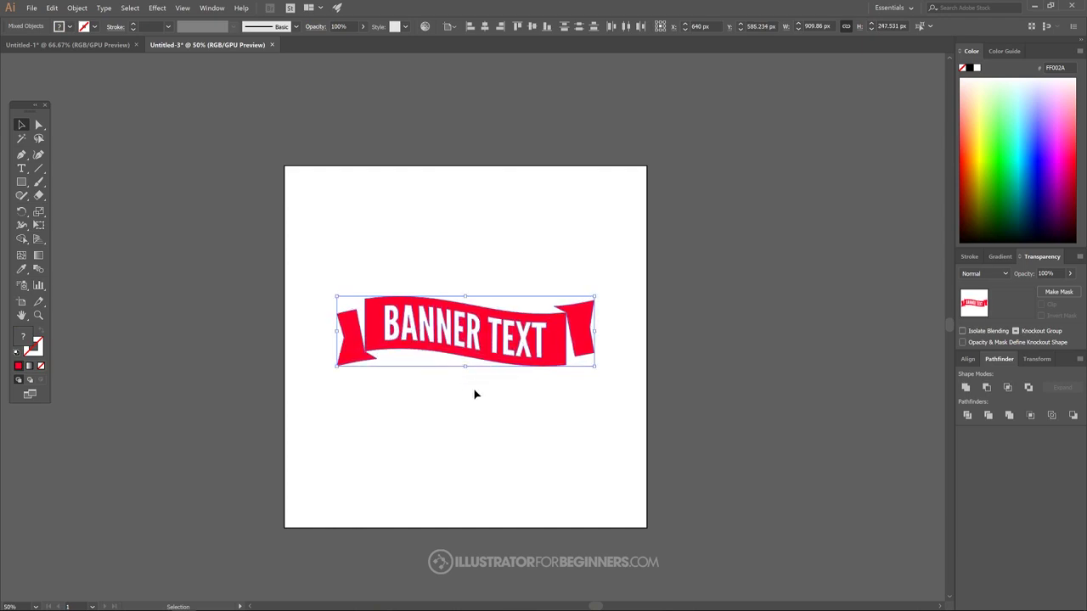
Step: Shear the banner and text horizontally so they lean slightly to the right, about 954 px wide overall, and deselect them
left_click(68, 44)
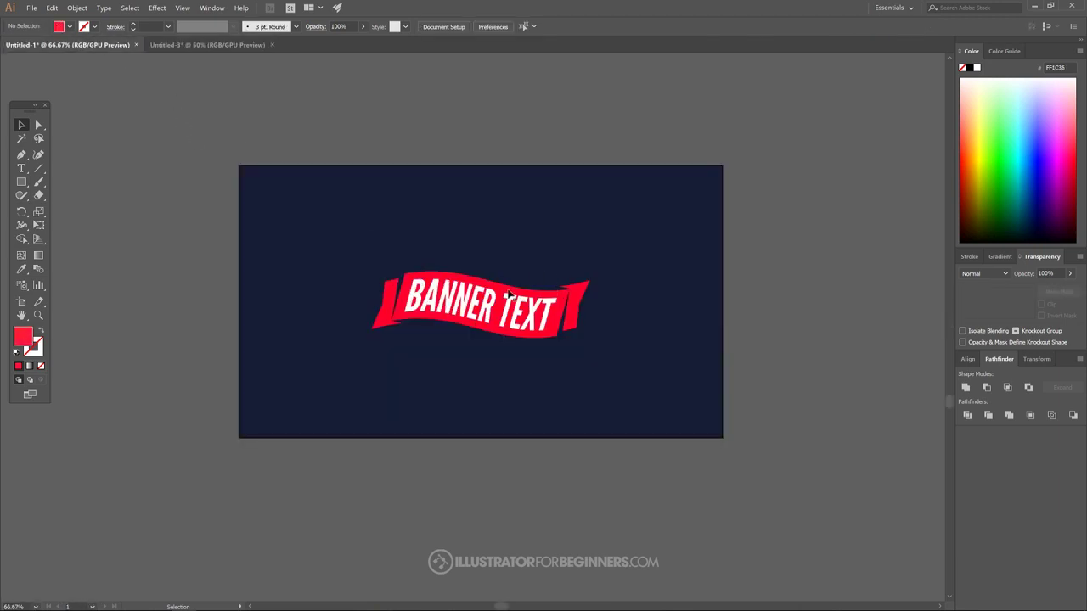
left_click(222, 45)
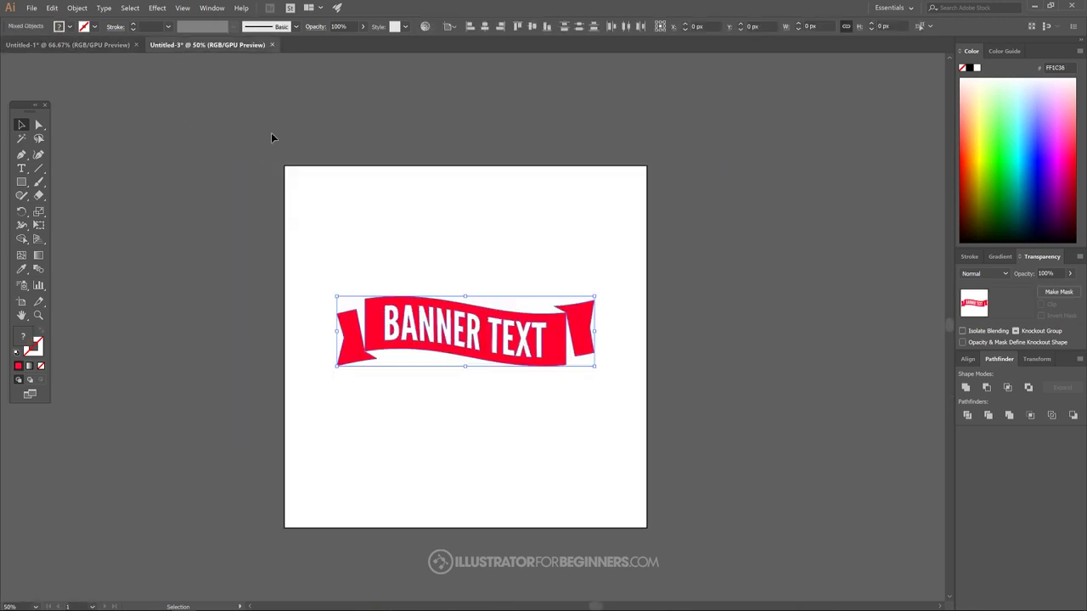
left_click(38, 212)
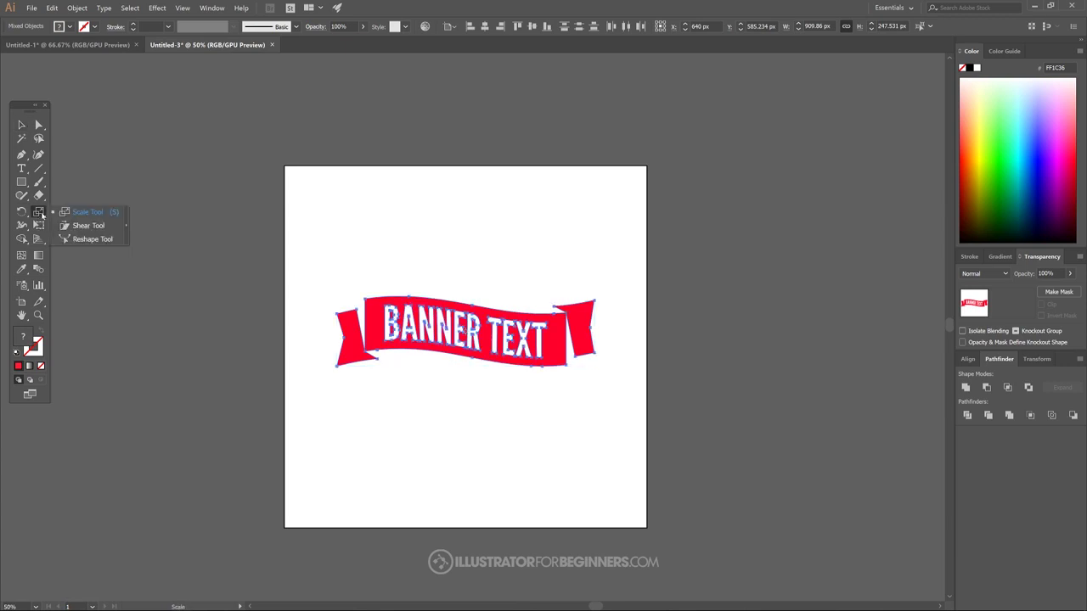
left_click(87, 225)
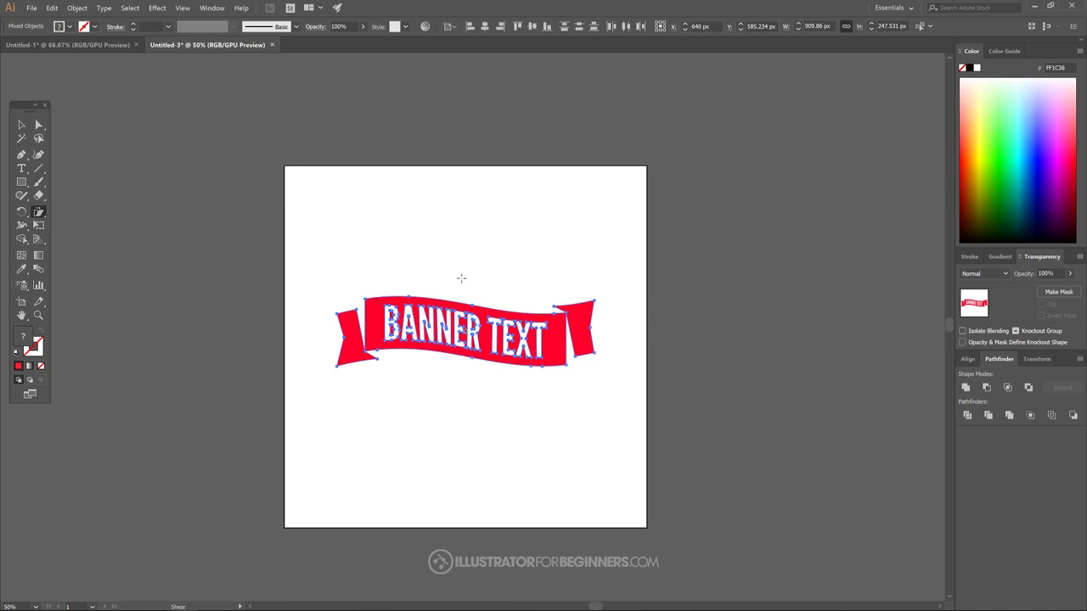
left_click_drag(459, 283, 469, 284)
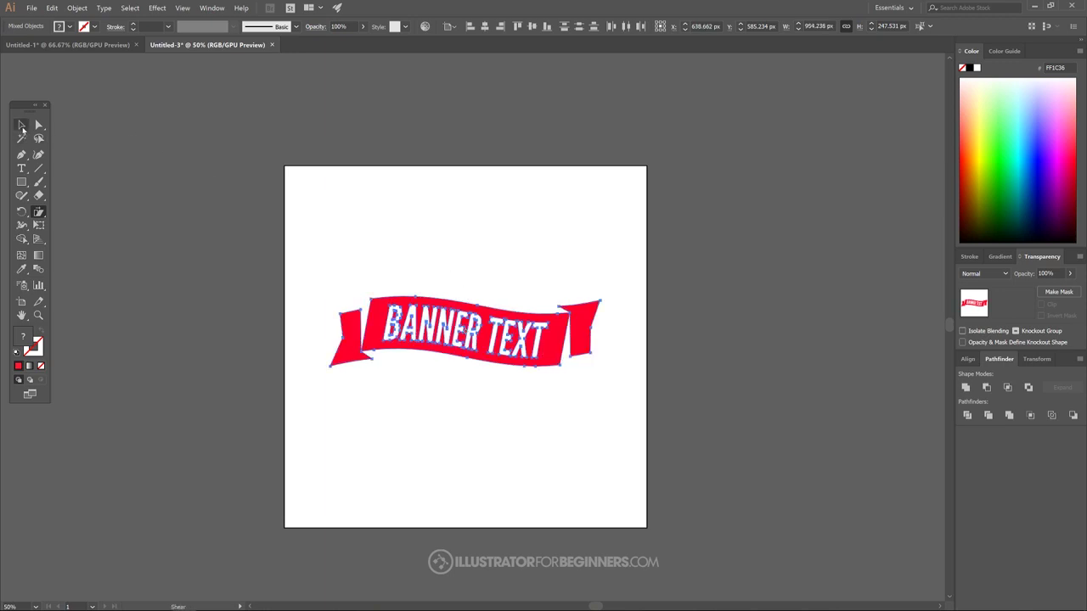
left_click(22, 126)
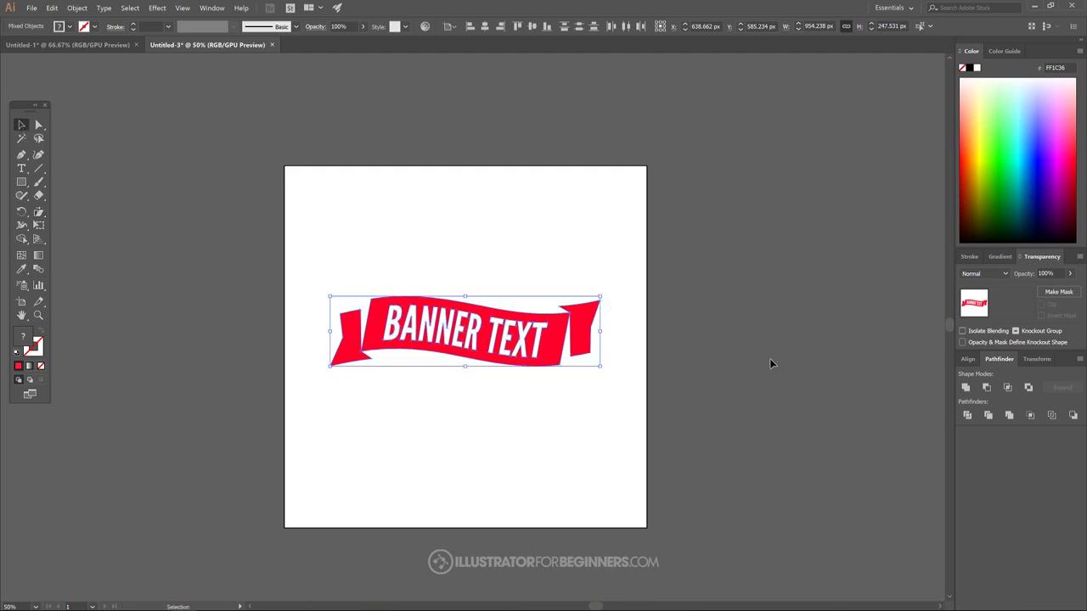
left_click(706, 271)
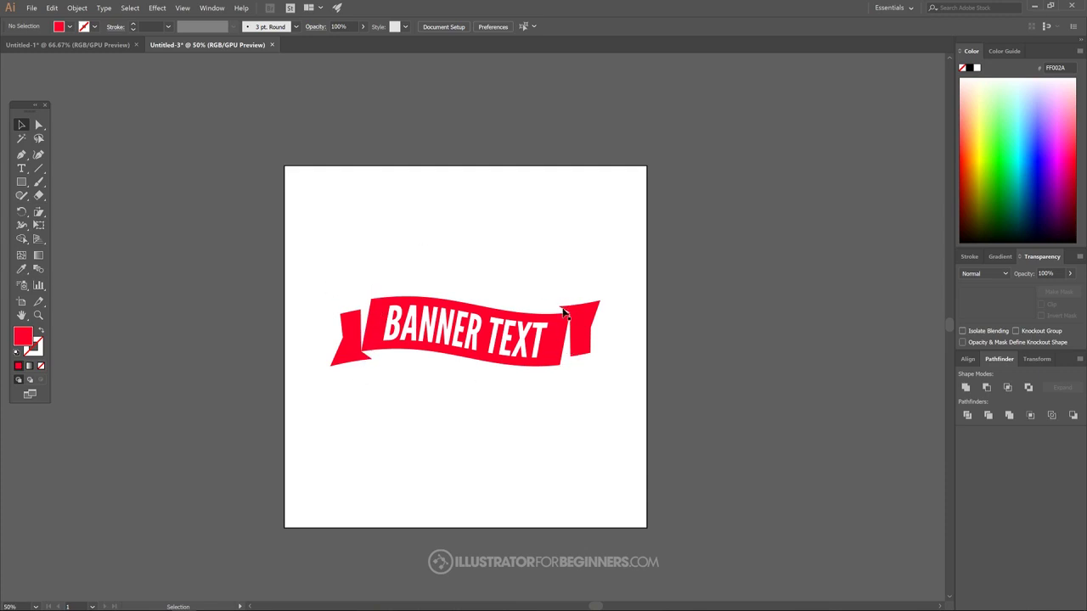
Step: Add a rectangle of about 1314 x 1322 px covering the artboard, fill it with dark navy 001220 and place it behind the banner
left_click(85, 45)
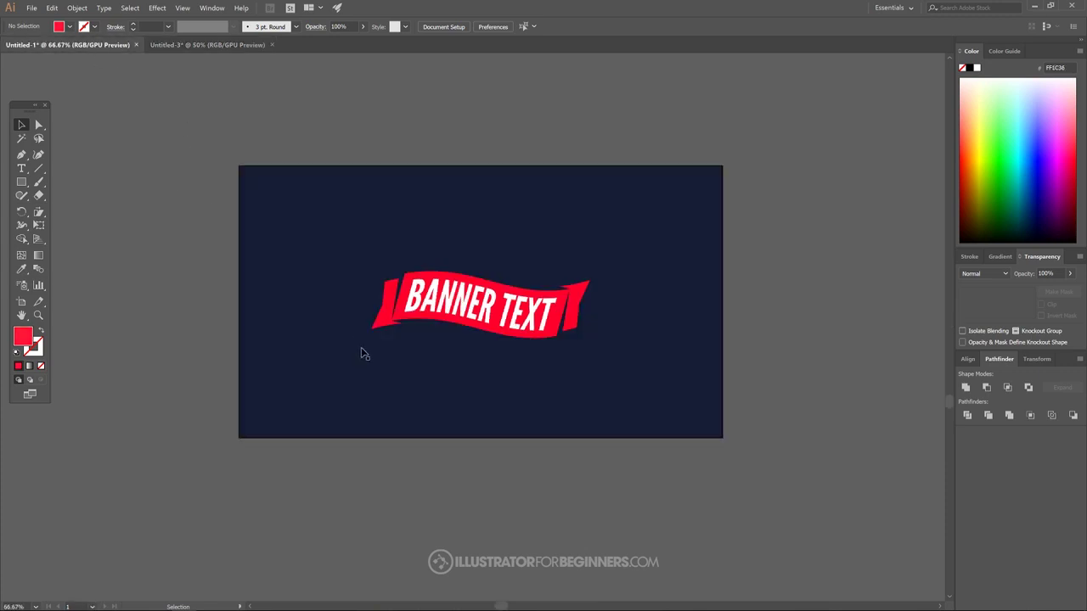
left_click(170, 45)
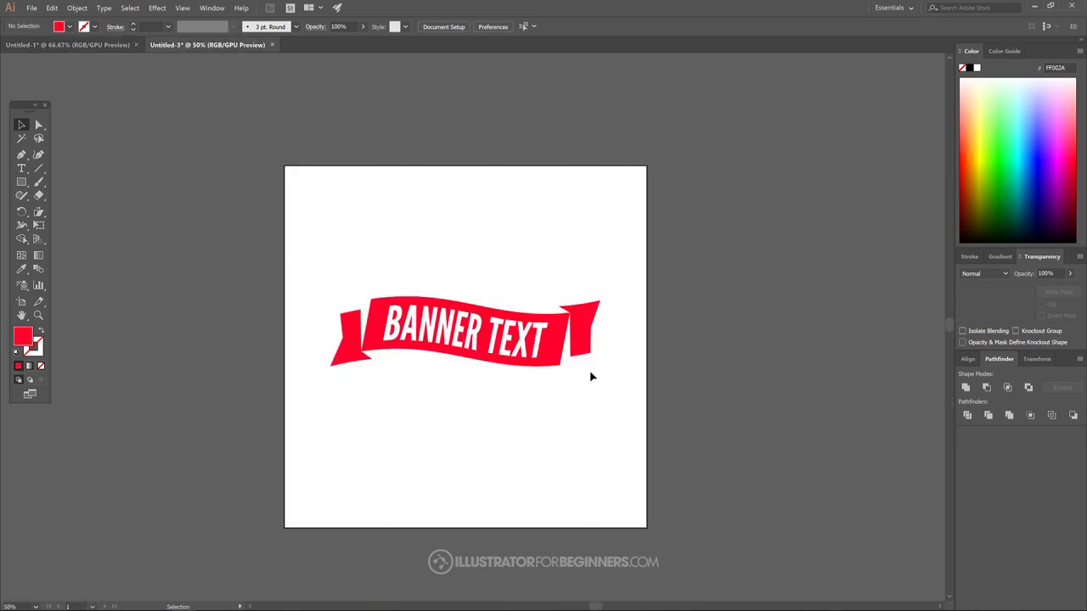
left_click(21, 182)
left_click_drag(281, 160, 649, 531)
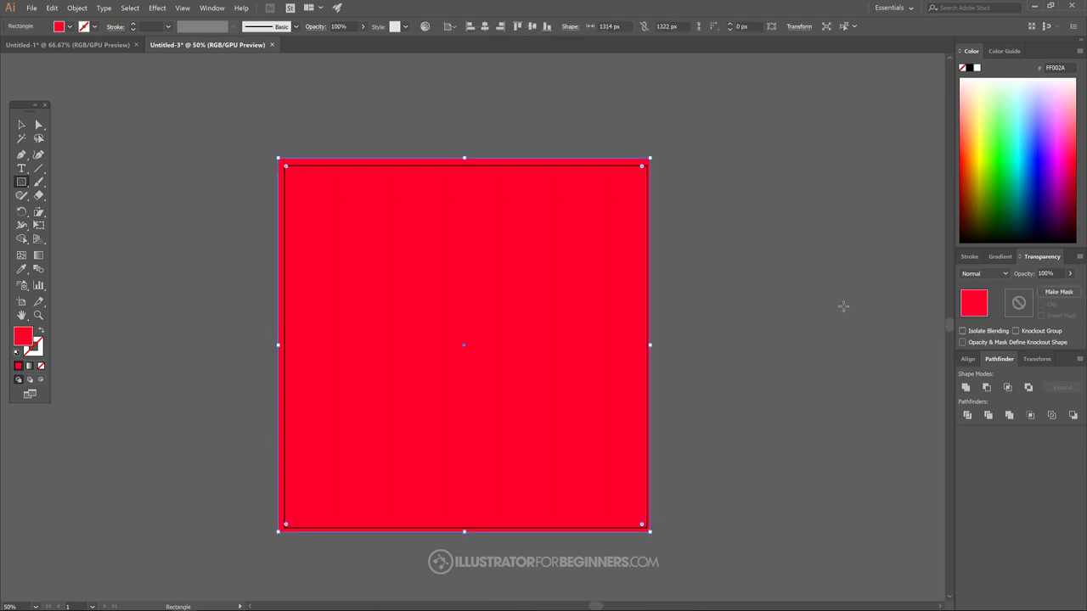
left_click_drag(1075, 189, 1029, 223)
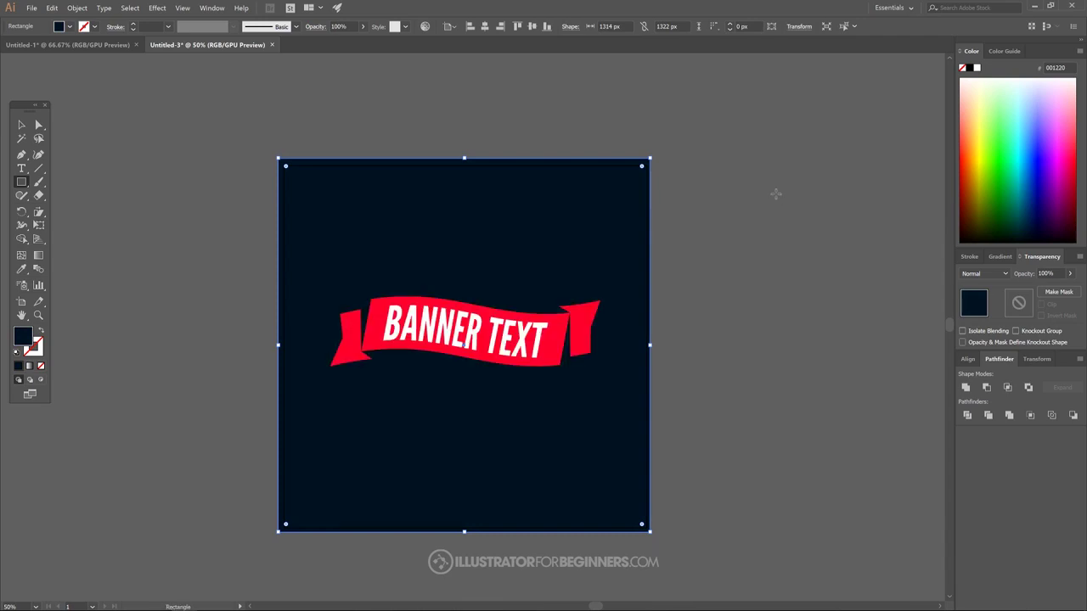
key("v")
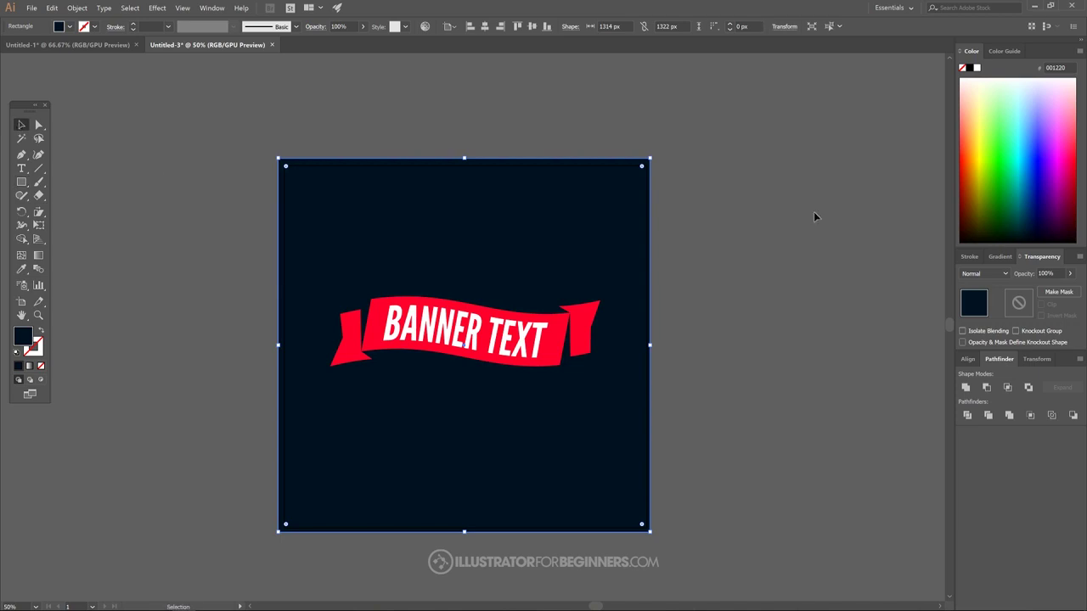
left_click(719, 200)
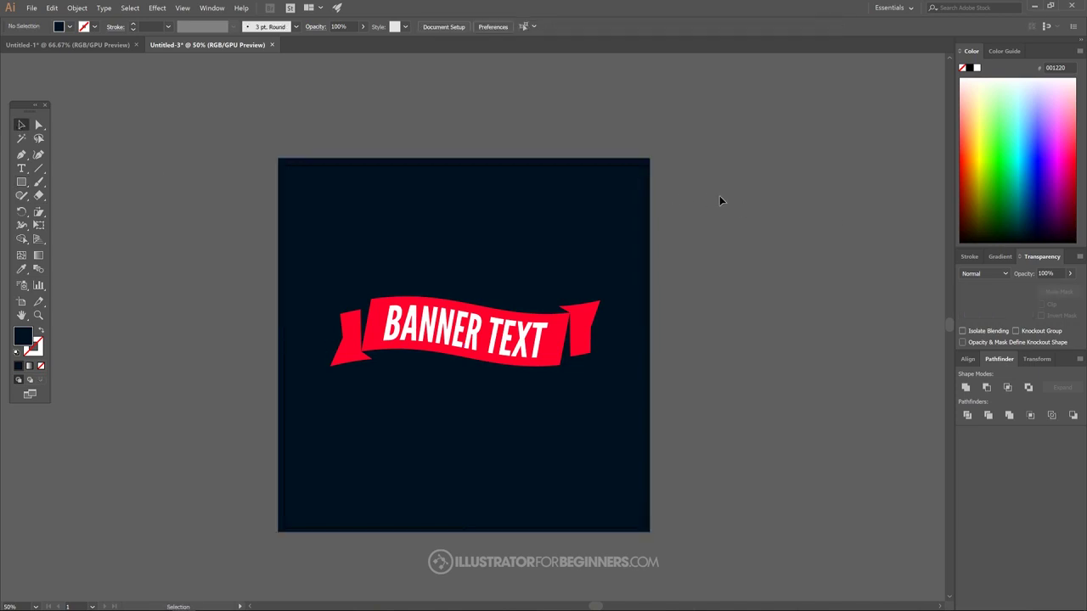